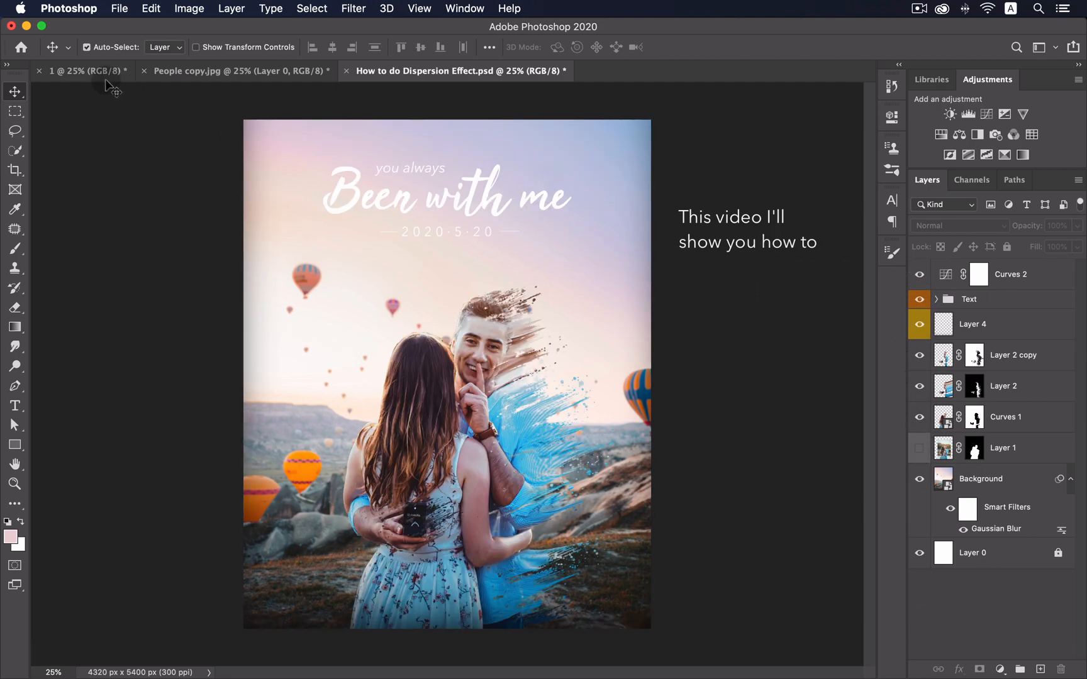
- Switch to document '1', which holds only the hot-air-balloon landscape
left_click(73, 73)
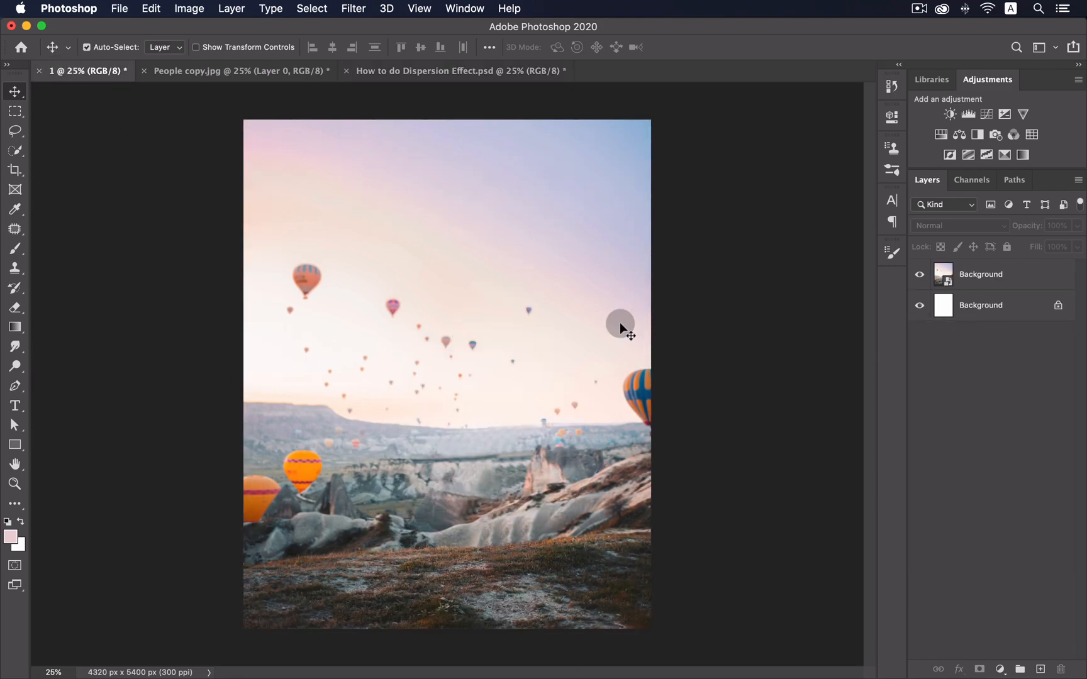
- Drag the couple photo from People copy.jpg onto the balloon document as Layer 1
left_click(277, 74)
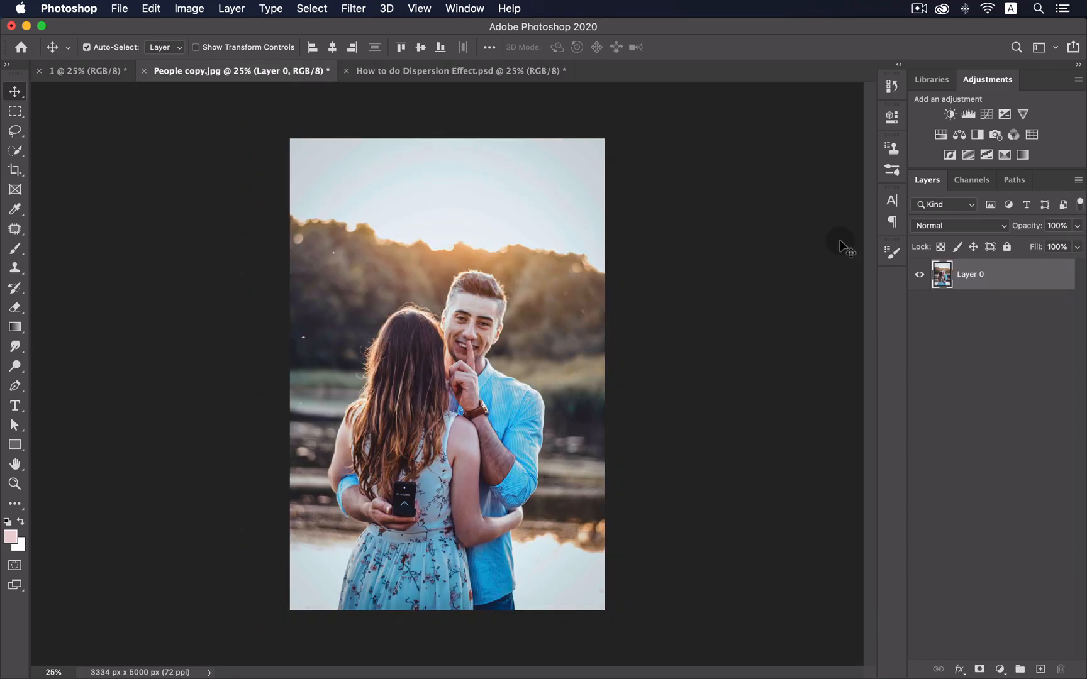
left_click_drag(472, 280, 85, 75)
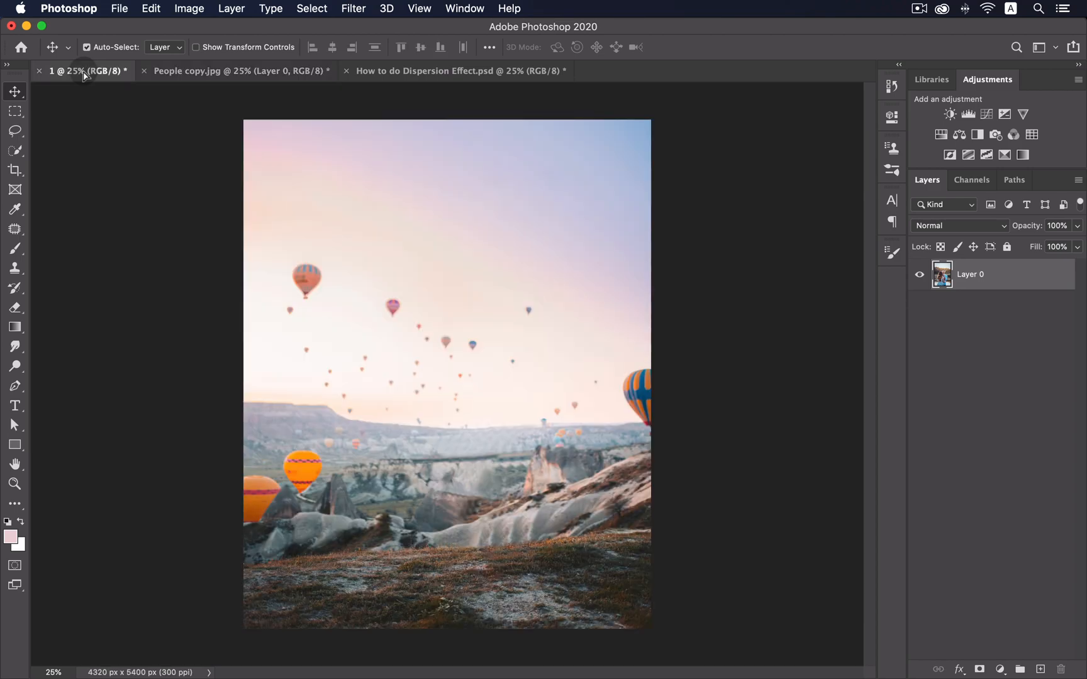
left_click_drag(466, 322, 468, 392)
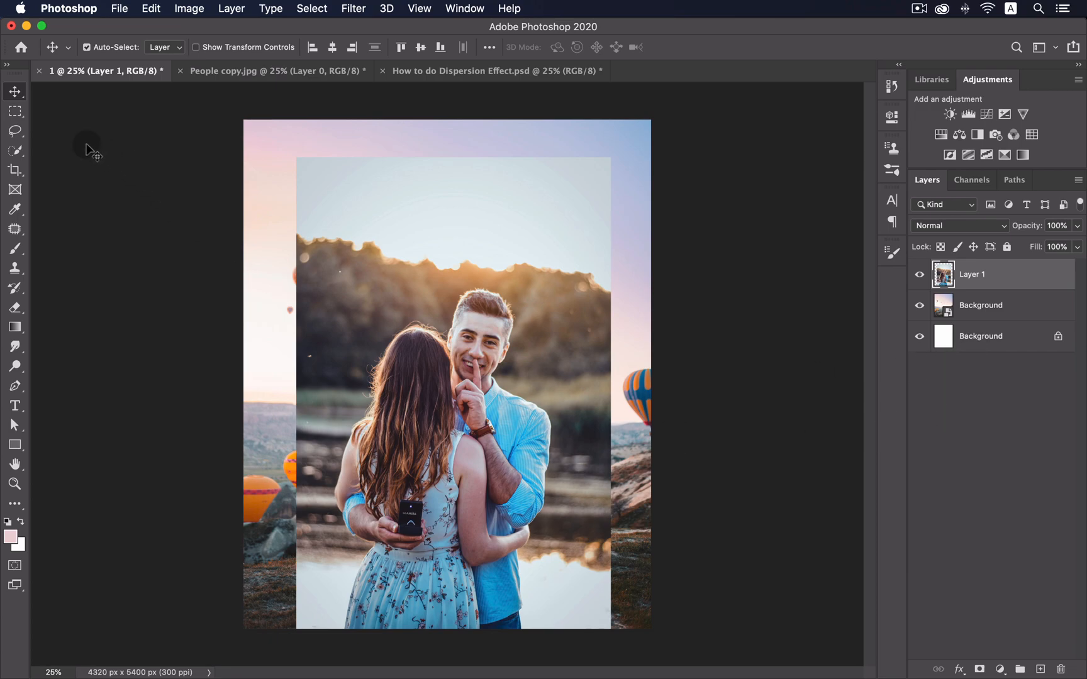
- Quick-select the couple and open Select and Mask
left_click(12, 153)
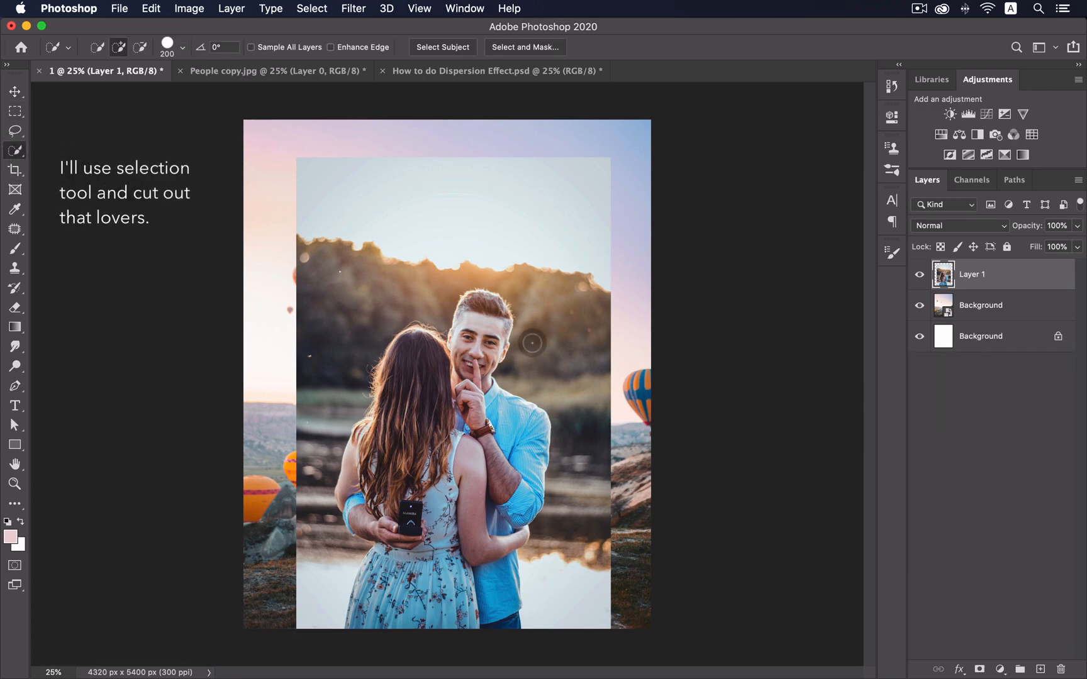
mouse_move(479, 303)
left_mouse_down()
mouse_move(505, 418)
mouse_move(519, 425)
mouse_move(498, 519)
mouse_move(501, 616)
mouse_move(437, 615)
mouse_move(427, 517)
mouse_move(390, 523)
mouse_move(367, 492)
mouse_move(394, 374)
mouse_move(420, 339)
left_mouse_up()
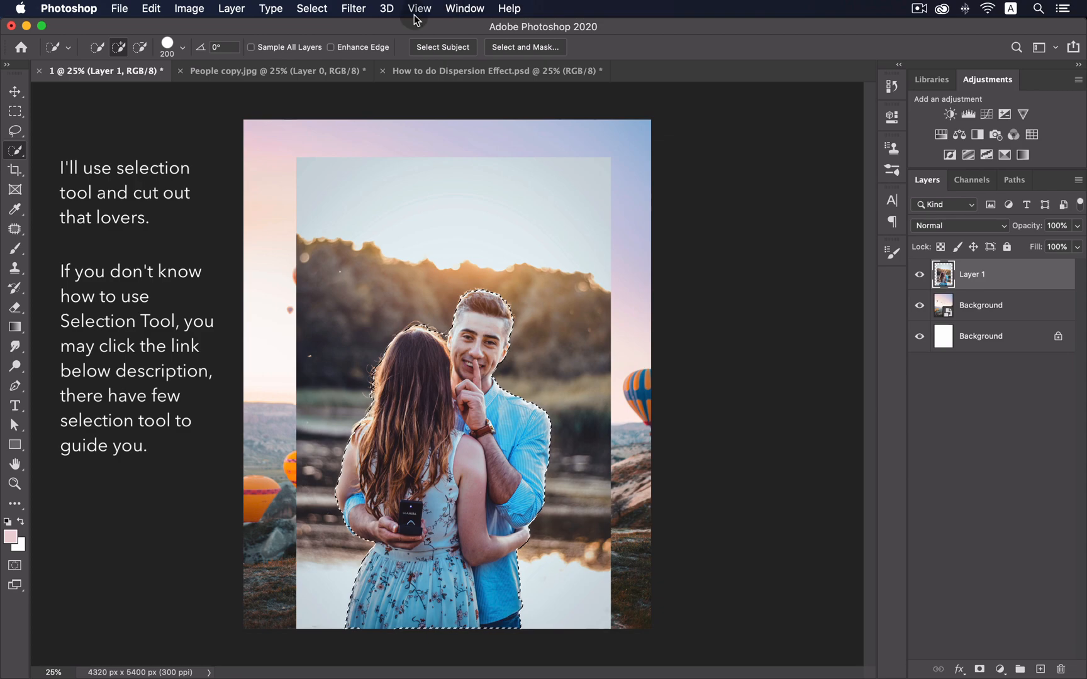
left_click(535, 46)
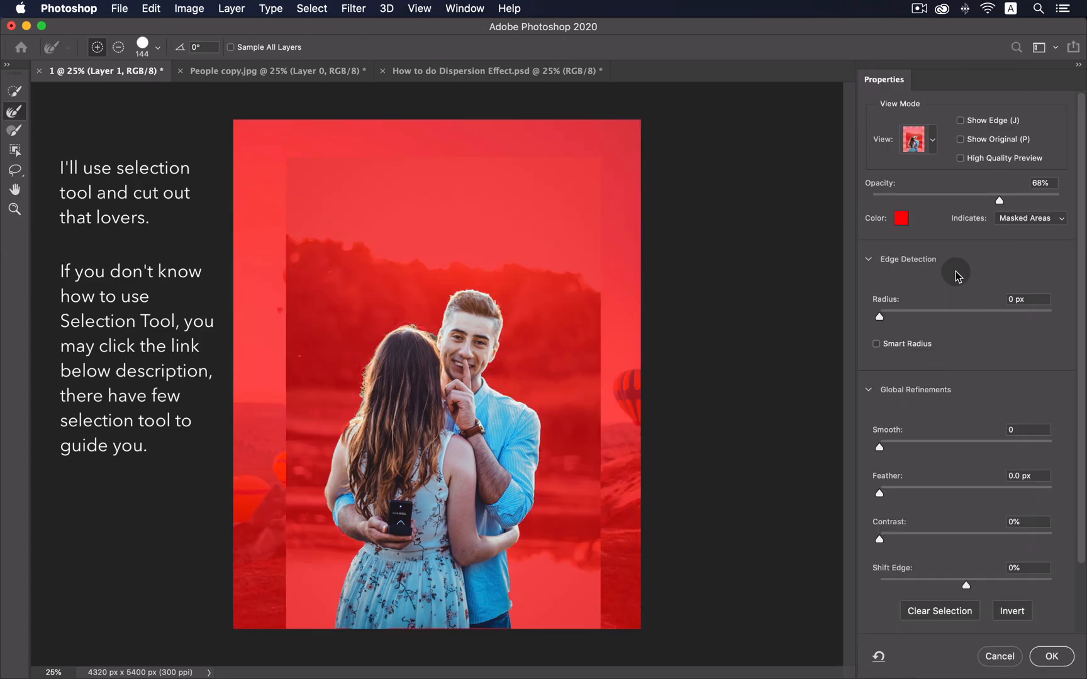
- Apply Radius 4 px, Smooth 9, Feather 1.6 px and Shift Edge −24% to the couple selection
left_click(914, 317)
left_click(895, 444)
left_click(894, 490)
left_click_drag(966, 585, 948, 591)
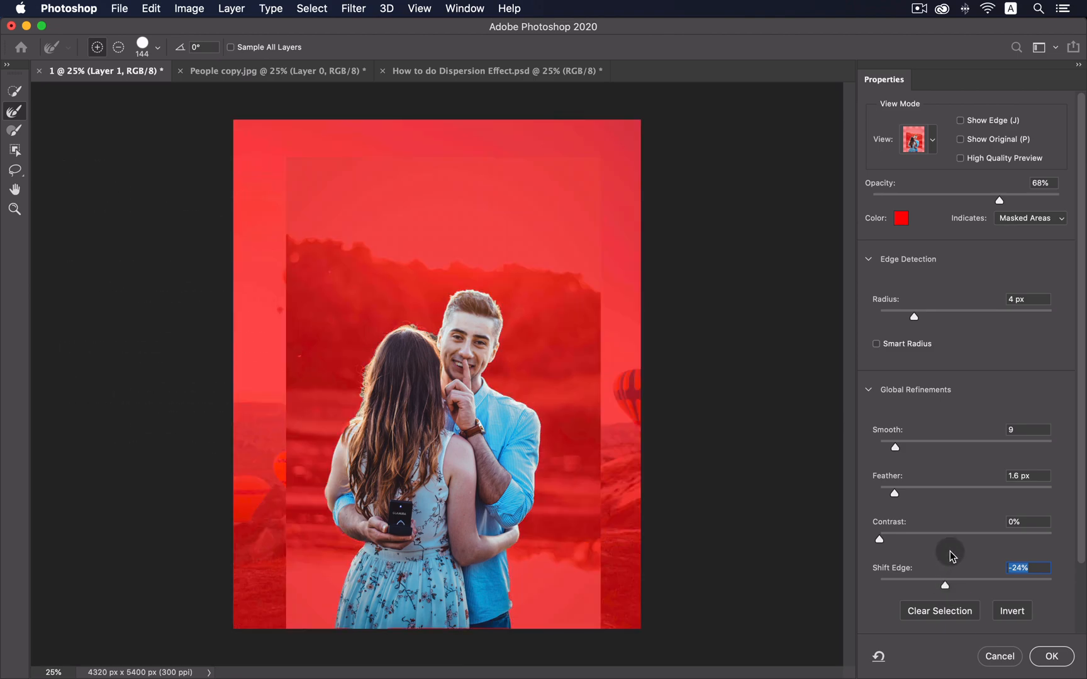
left_click(894, 449)
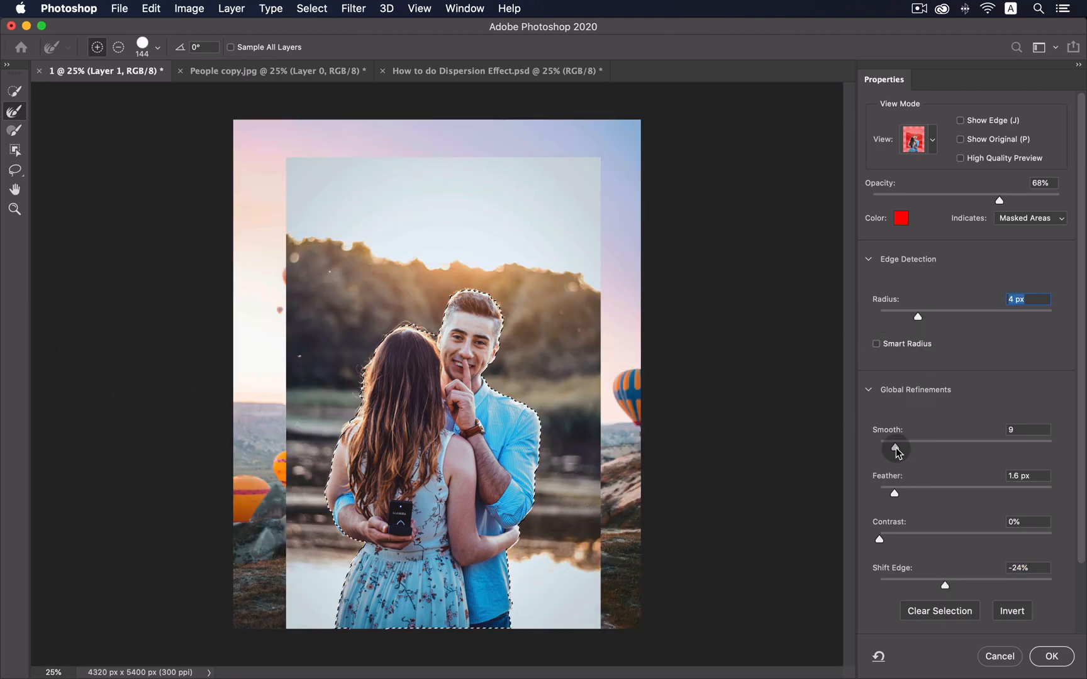
left_click(1043, 651)
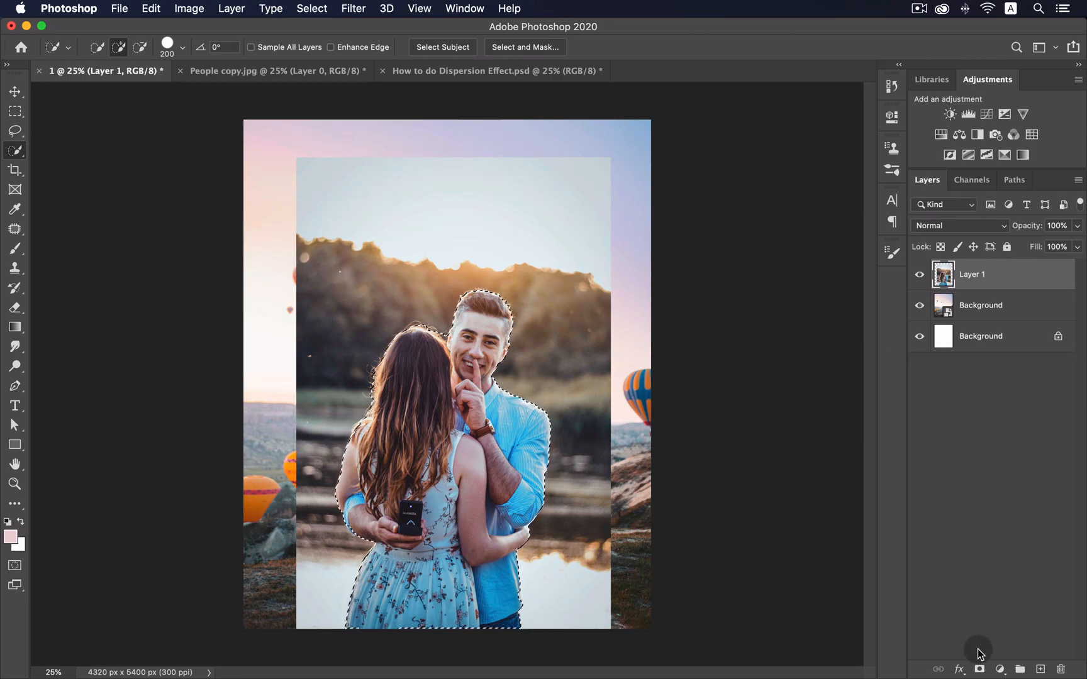
- Add a layer mask to Layer 1 and brush out the couple photo's original background
left_click(979, 669)
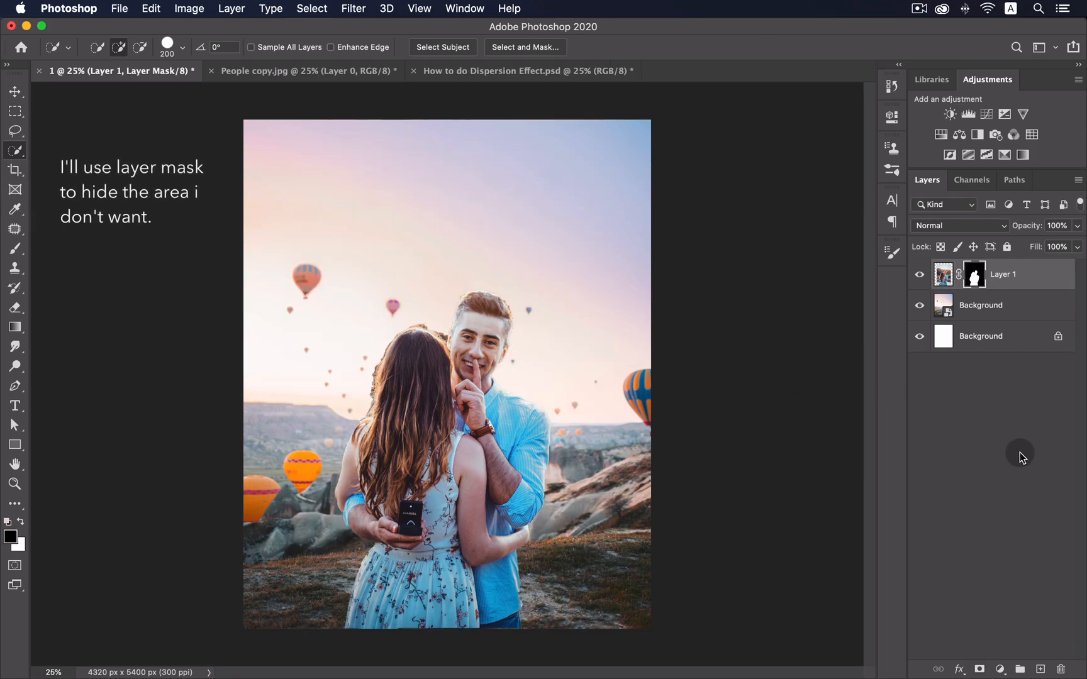
key("b")
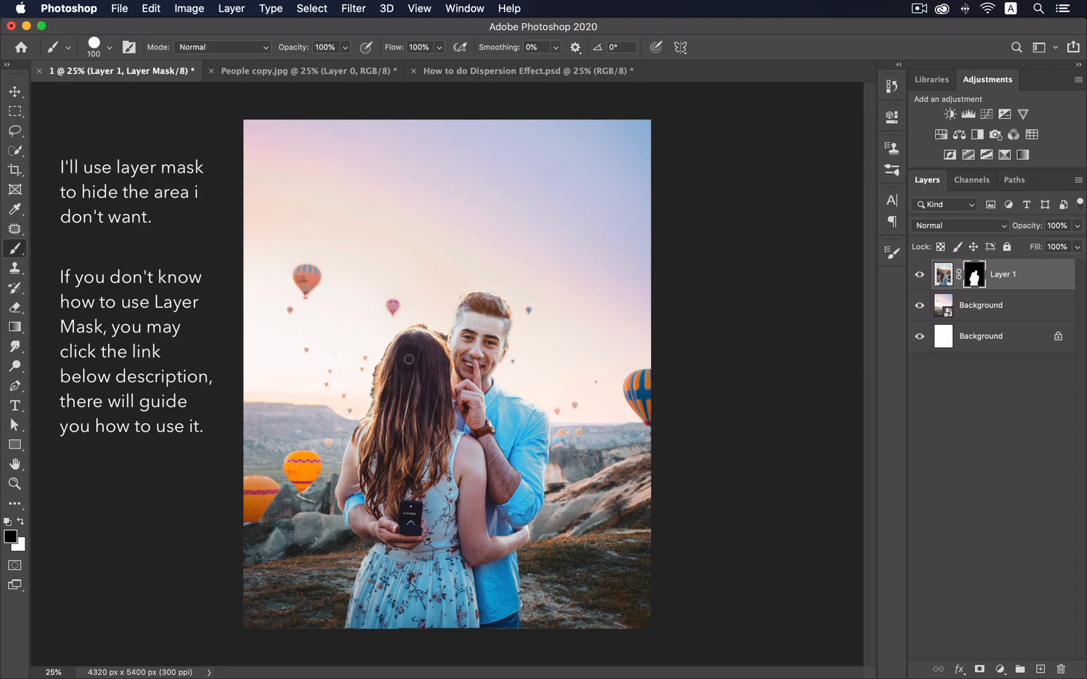
key("z")
left_click_drag(362, 359, 418, 370)
key("b")
key("bracketright")
key("bracketright")
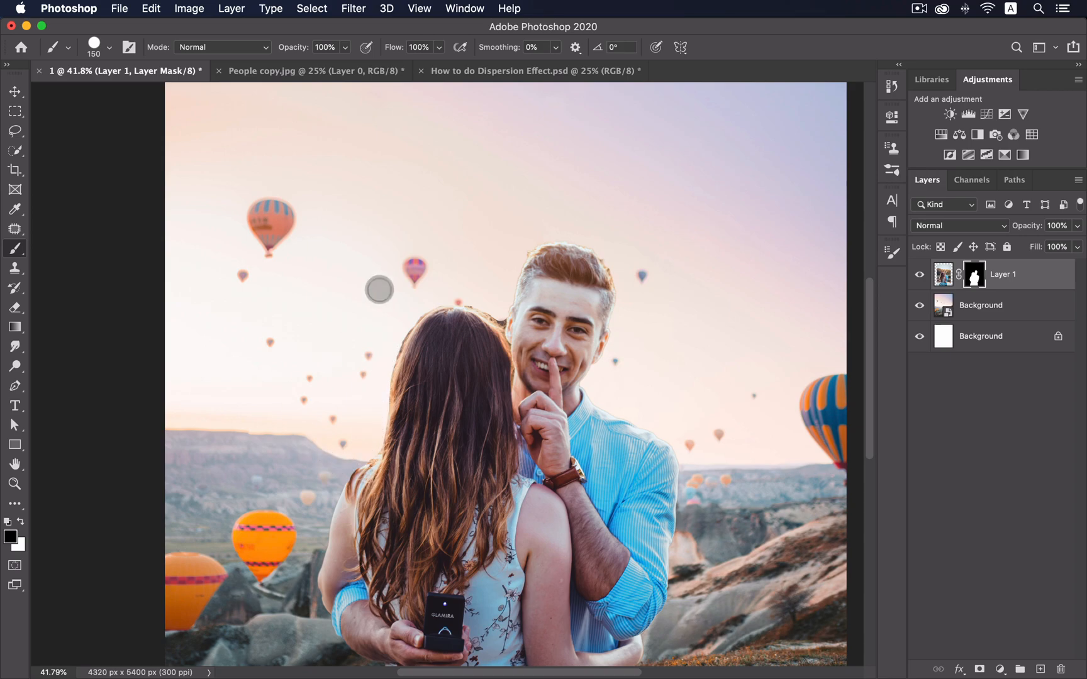
key("bracketleft")
key("bracketleft")
key("bracketleft")
key("bracketleft")
key("bracketleft")
key("bracketleft")
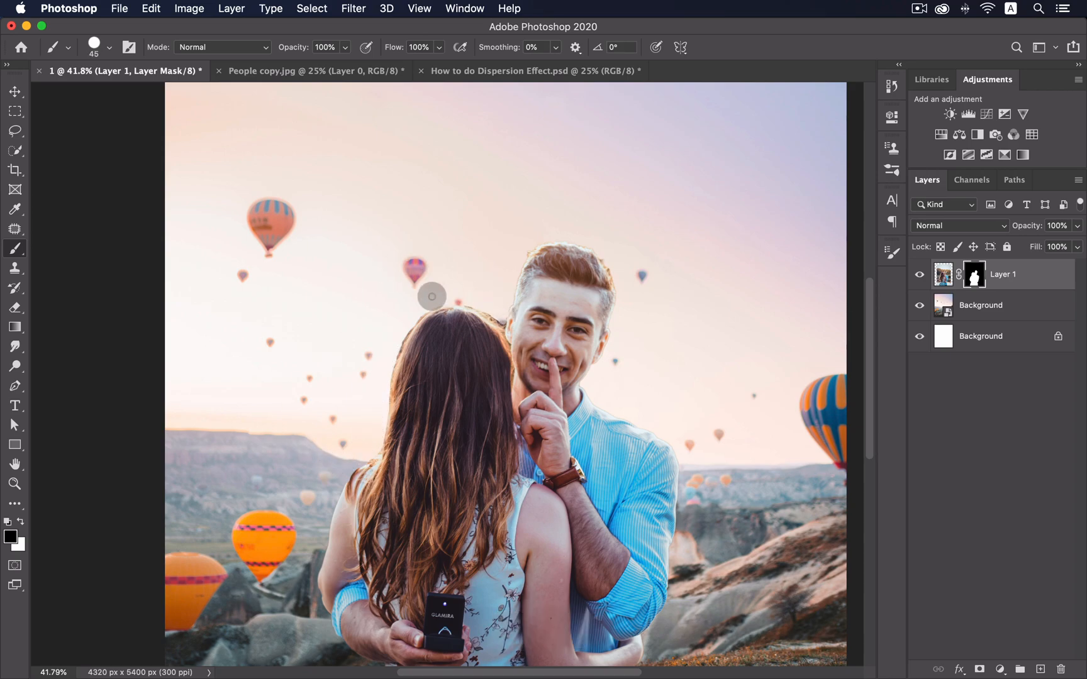
left_click_drag(284, 515, 254, 285)
key("alt+z")
left_click_drag(666, 357, 621, 351)
key("b")
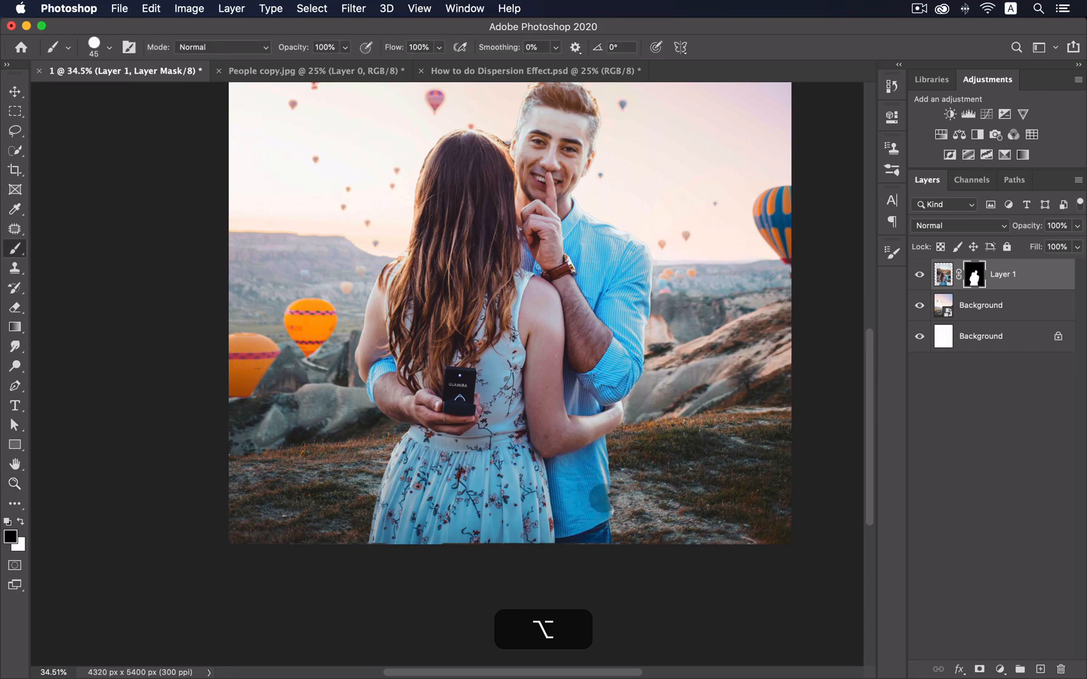
key("x")
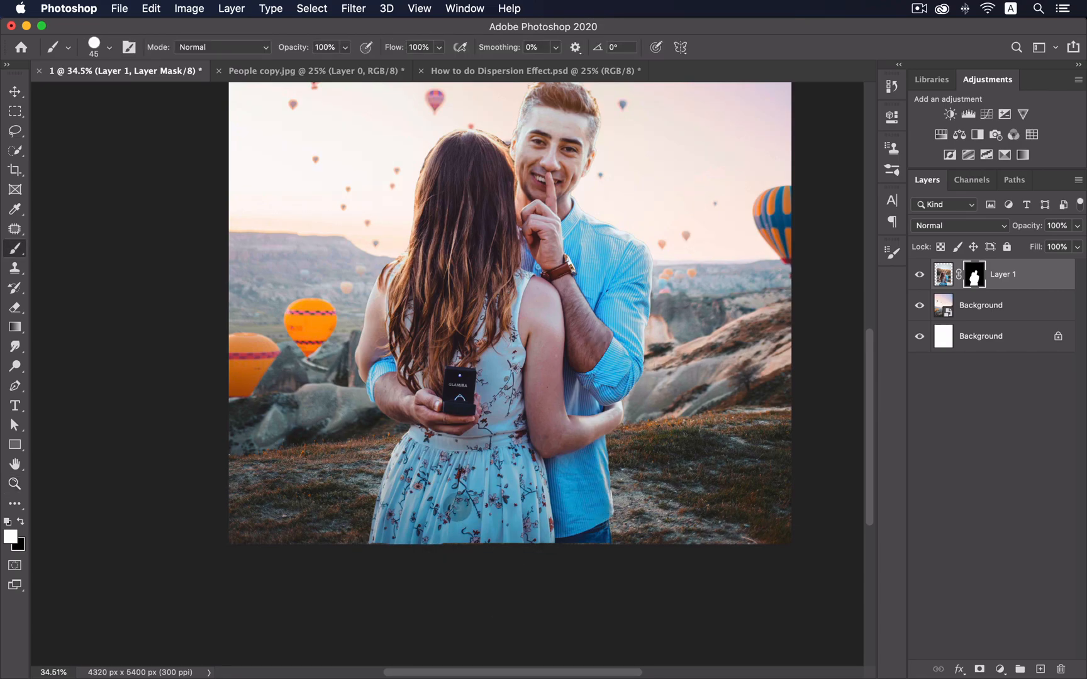
key("super+minus")
key("super+minus")
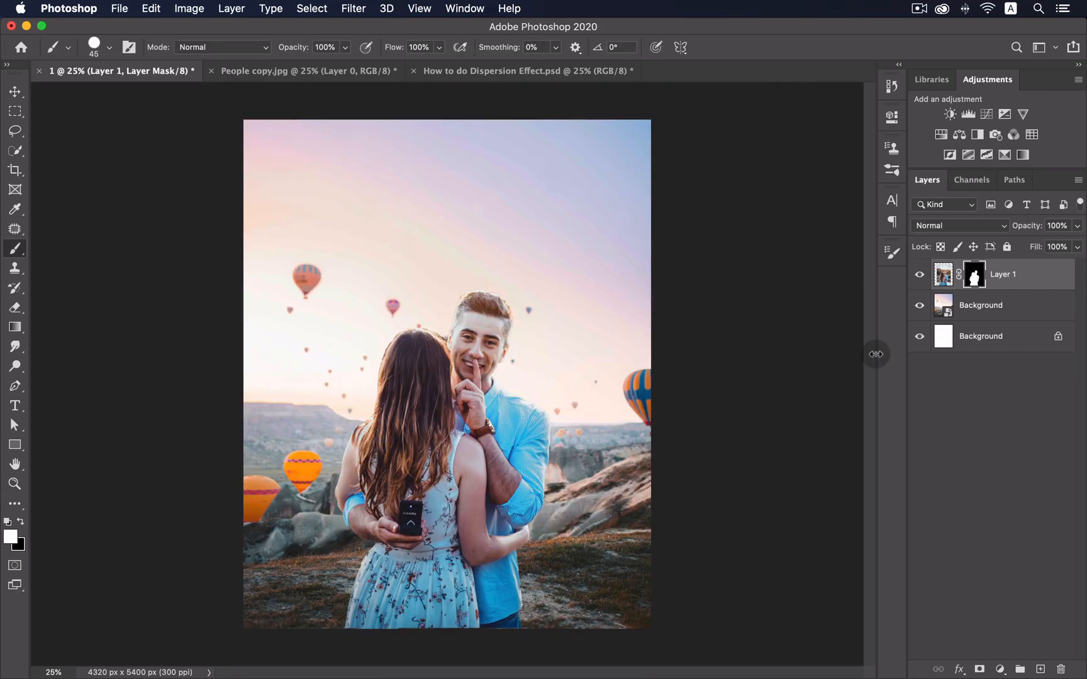
- Scale the couple to 102%, nudge it right, and duplicate the layer as Layer 1 copy
key("v")
left_click(942, 275)
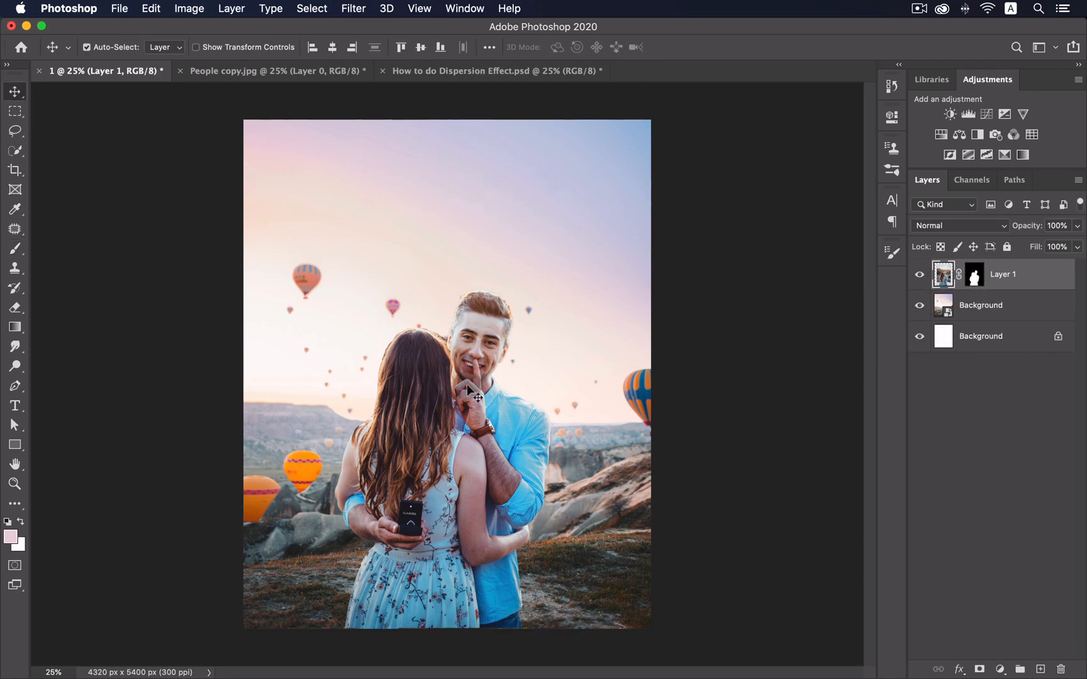
key("super+t")
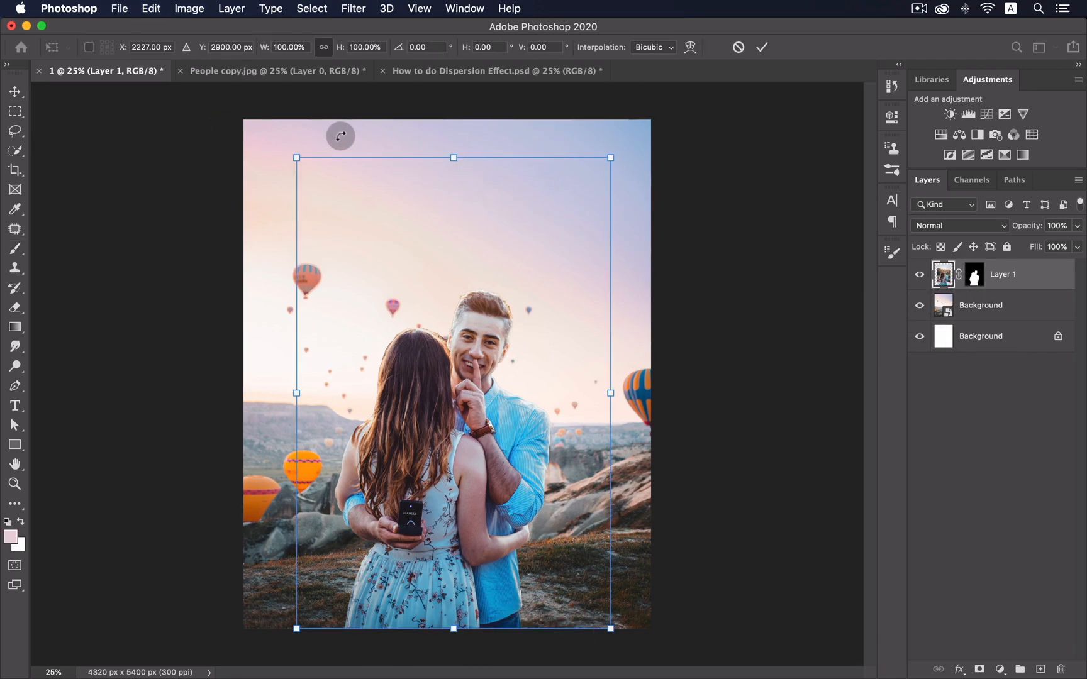
left_click_drag(298, 154, 291, 142)
key("Return")
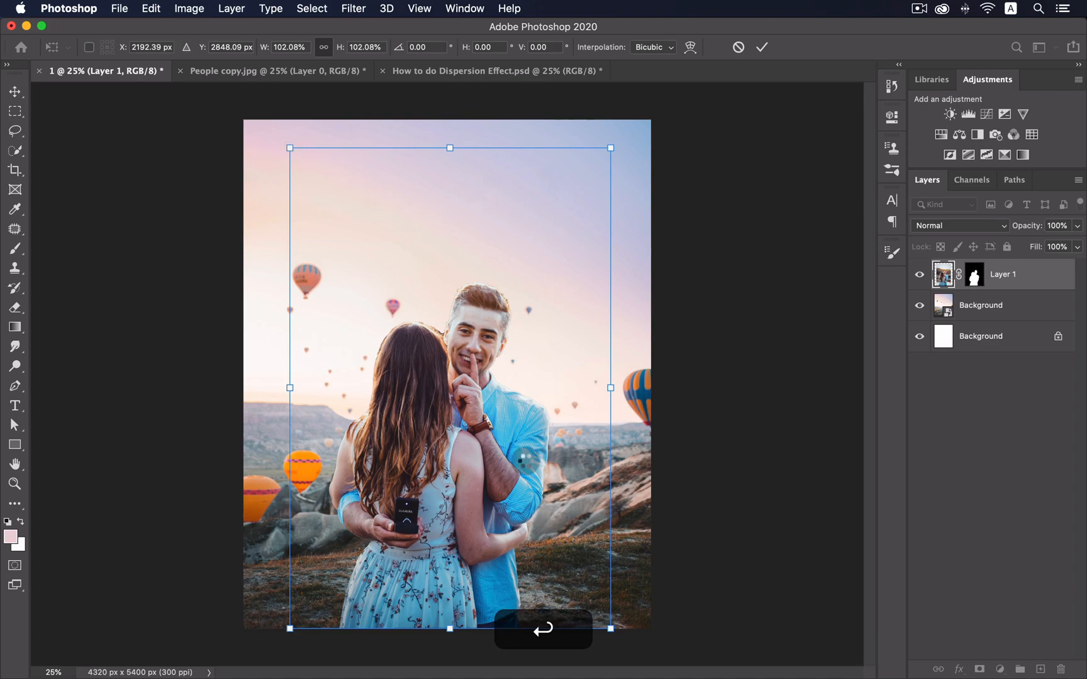
left_click_drag(494, 483, 504, 485)
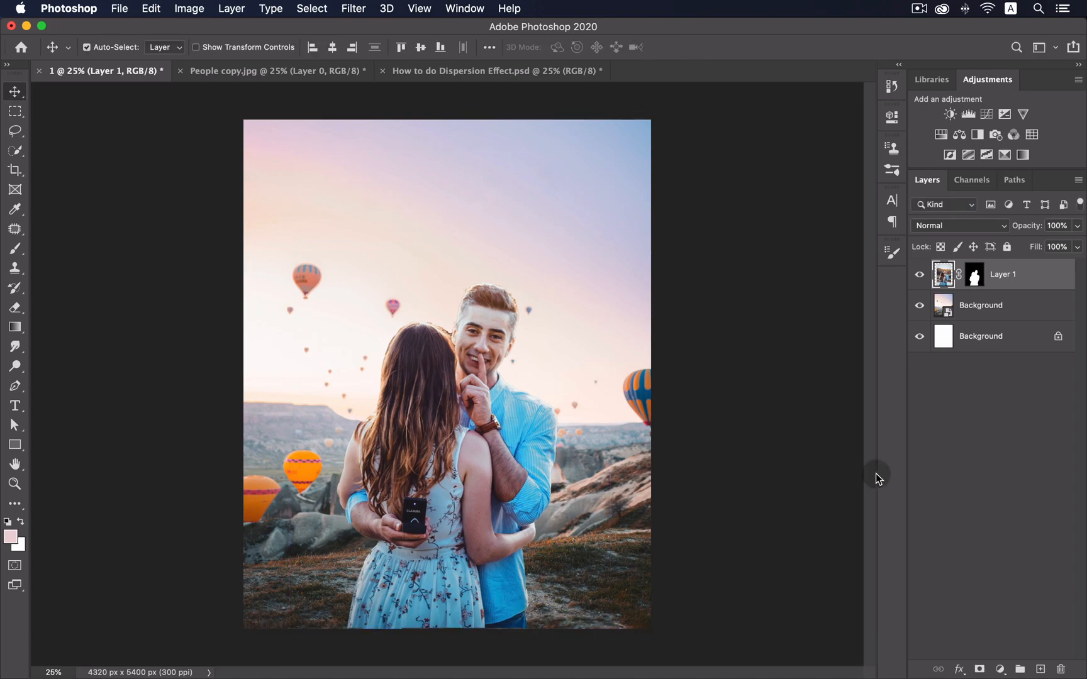
left_click(936, 482)
left_click_drag(1024, 277, 1040, 669)
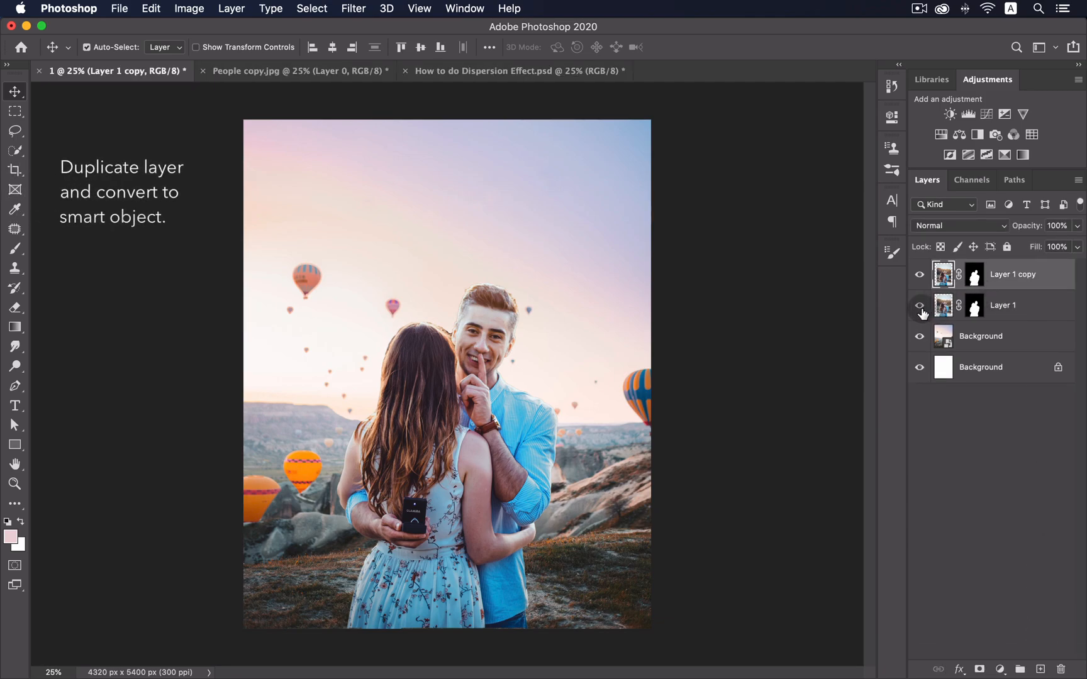
- Convert Layer 1 copy into a smart object
right_click(938, 273)
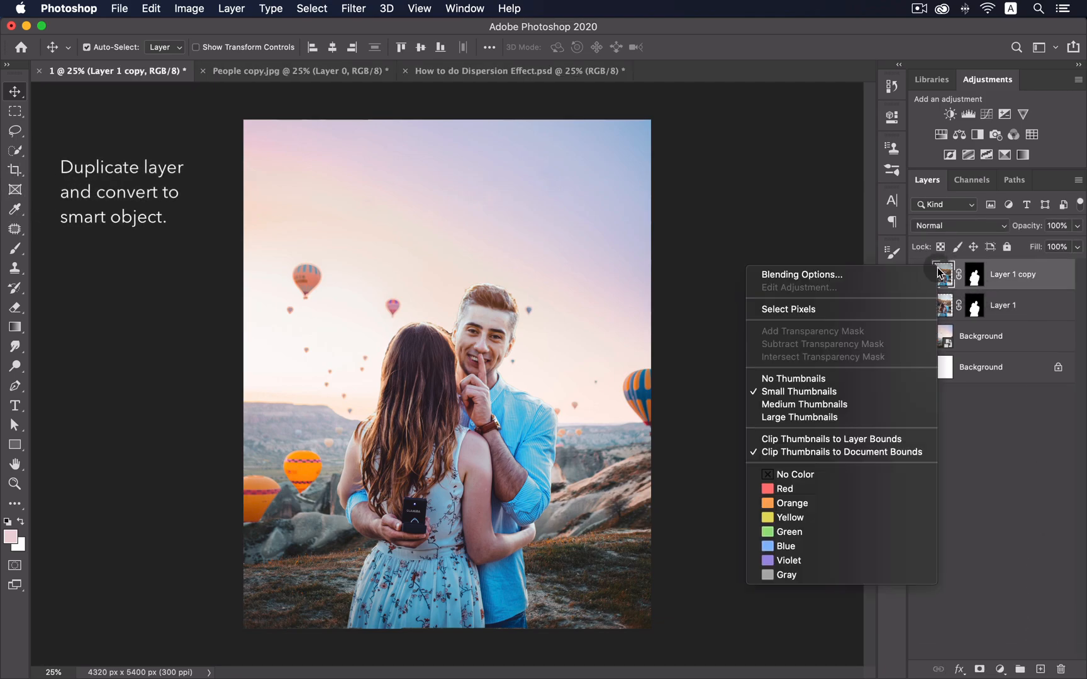
left_click(1010, 284)
right_click(1011, 279)
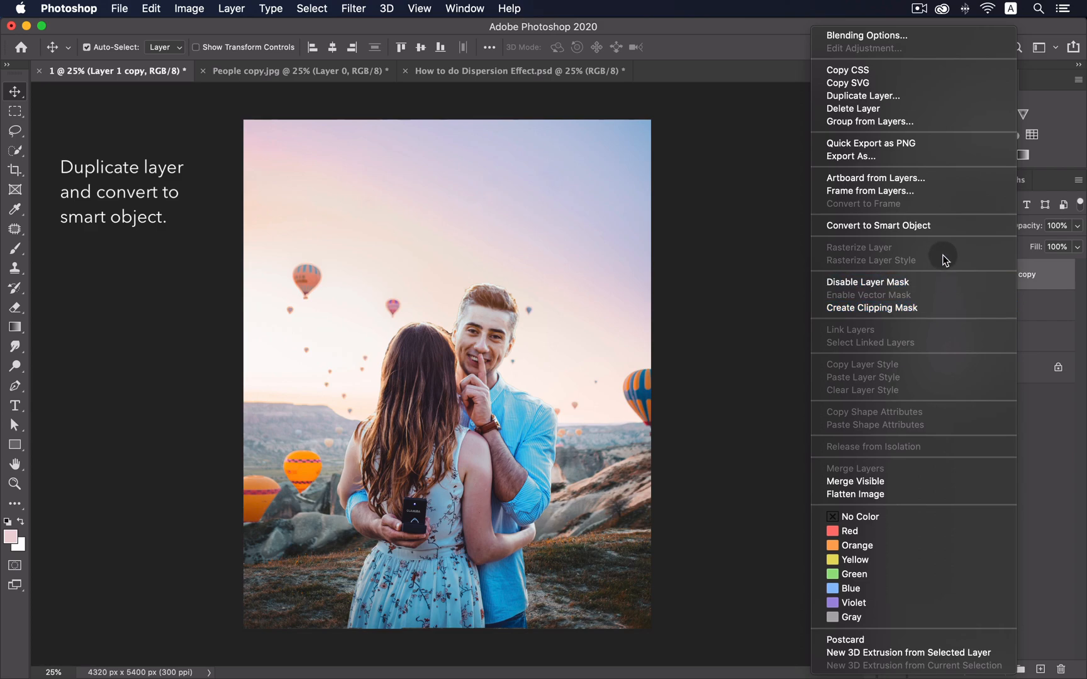
left_click(936, 229)
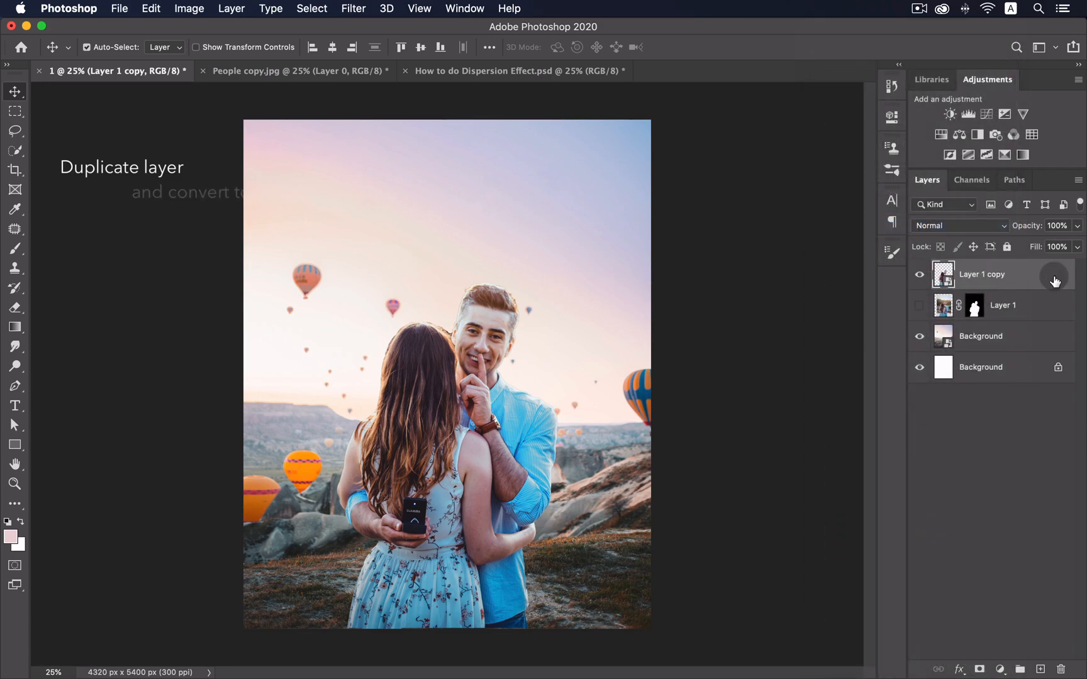
- Quick-select the man, copy him to Layer 2, duplicate it, and target Layer 2
left_click(15, 150)
mouse_move(503, 259)
left_mouse_down()
mouse_move(489, 342)
mouse_move(532, 443)
mouse_move(492, 414)
mouse_move(474, 418)
left_mouse_up()
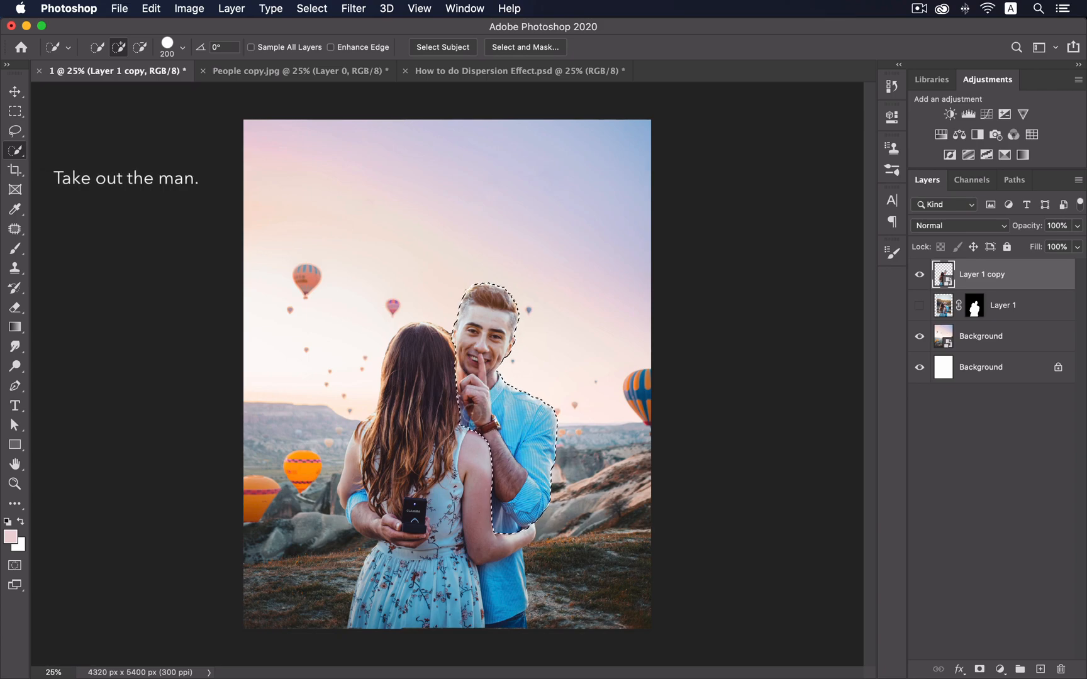
left_click_drag(509, 581, 502, 602)
key("bracketleft")
key("bracketleft")
key("bracketleft")
key("bracketleft")
key("bracketleft")
left_click_drag(361, 516, 402, 523)
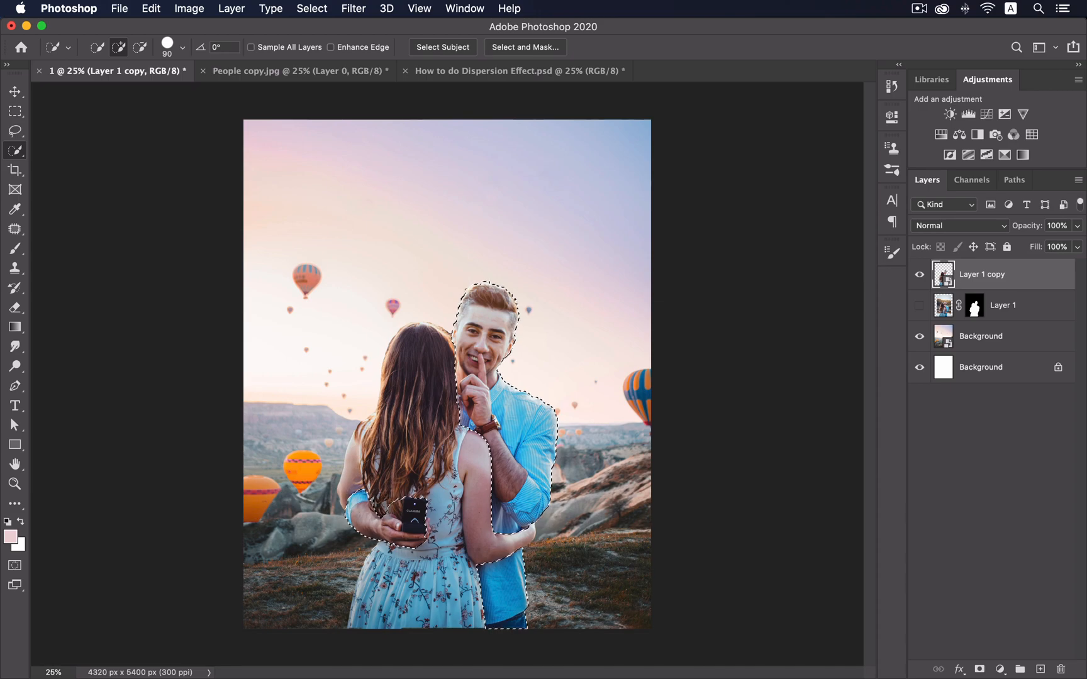
key("alt")
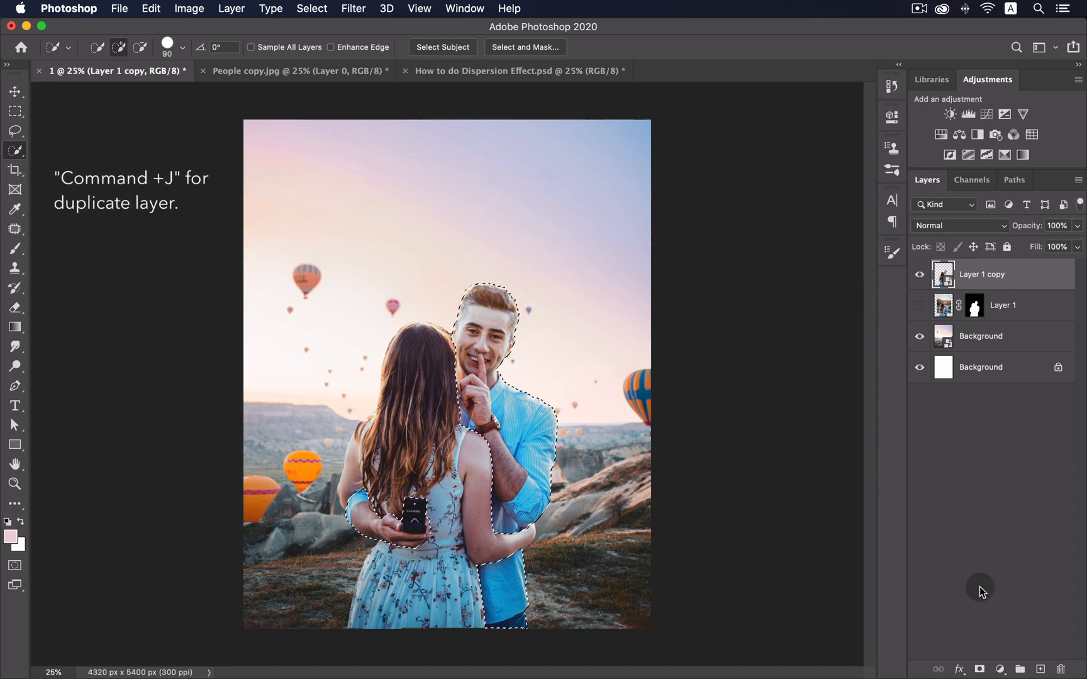
key("super+j")
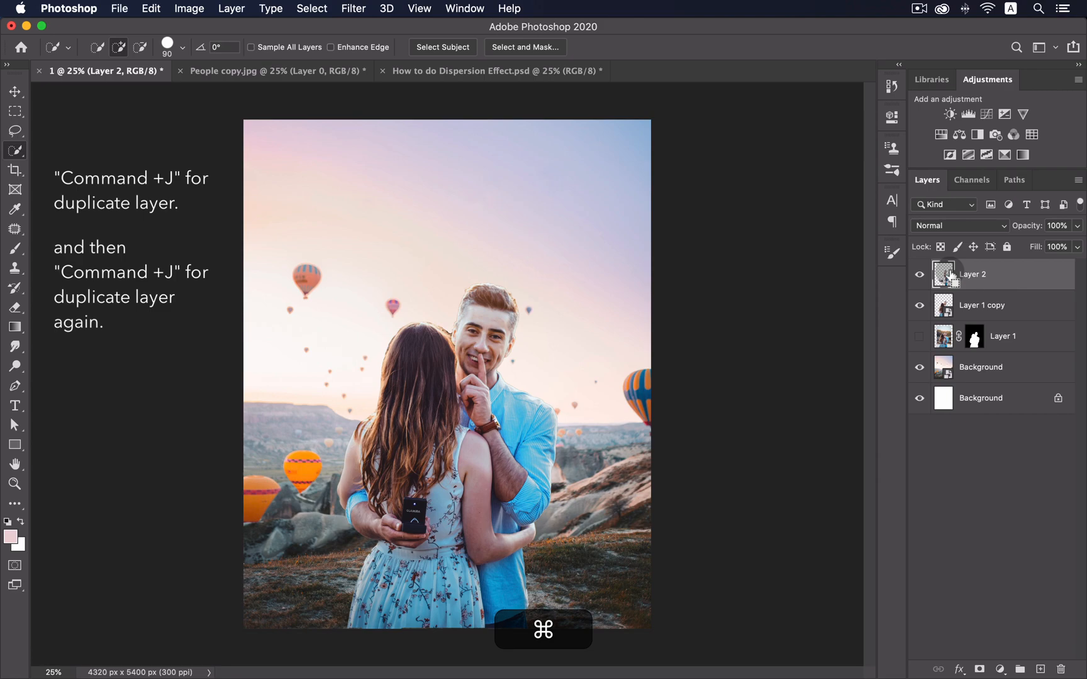
key("super+j")
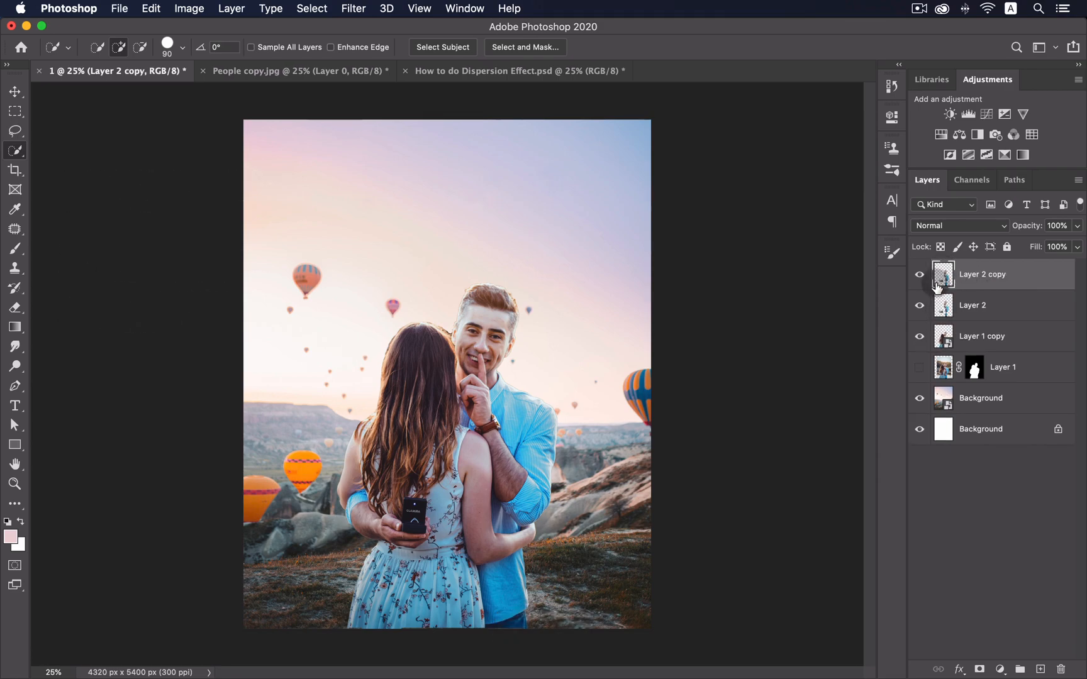
left_click(985, 307)
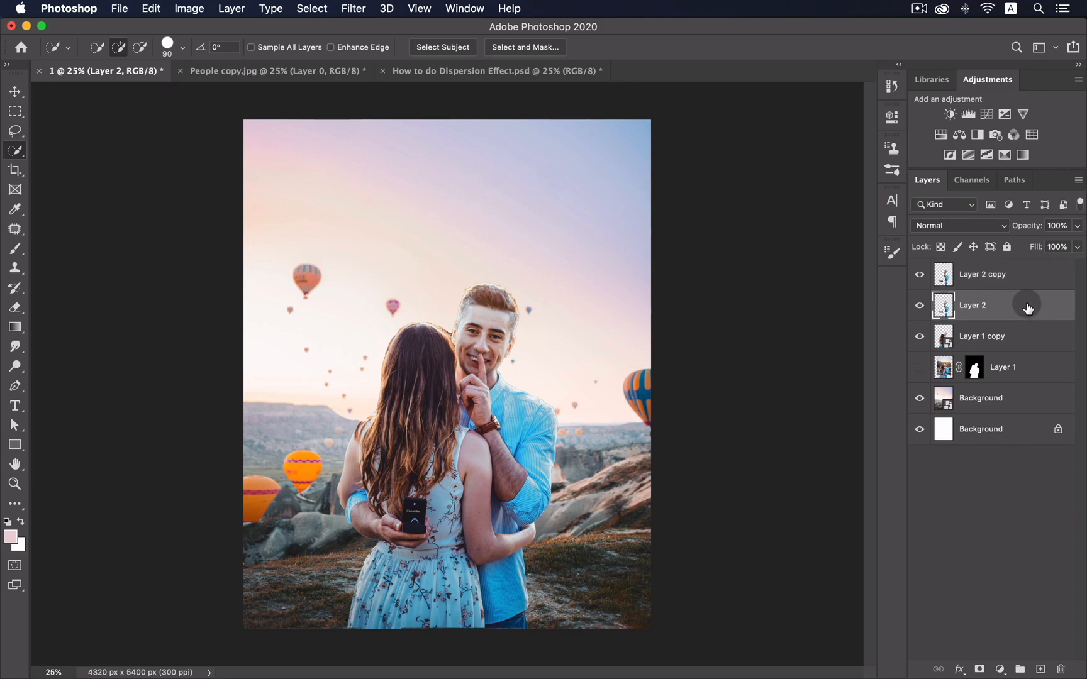
- In Liquify, forward-warp the man's hair, face, collar and sleeve rightward
left_click(355, 8)
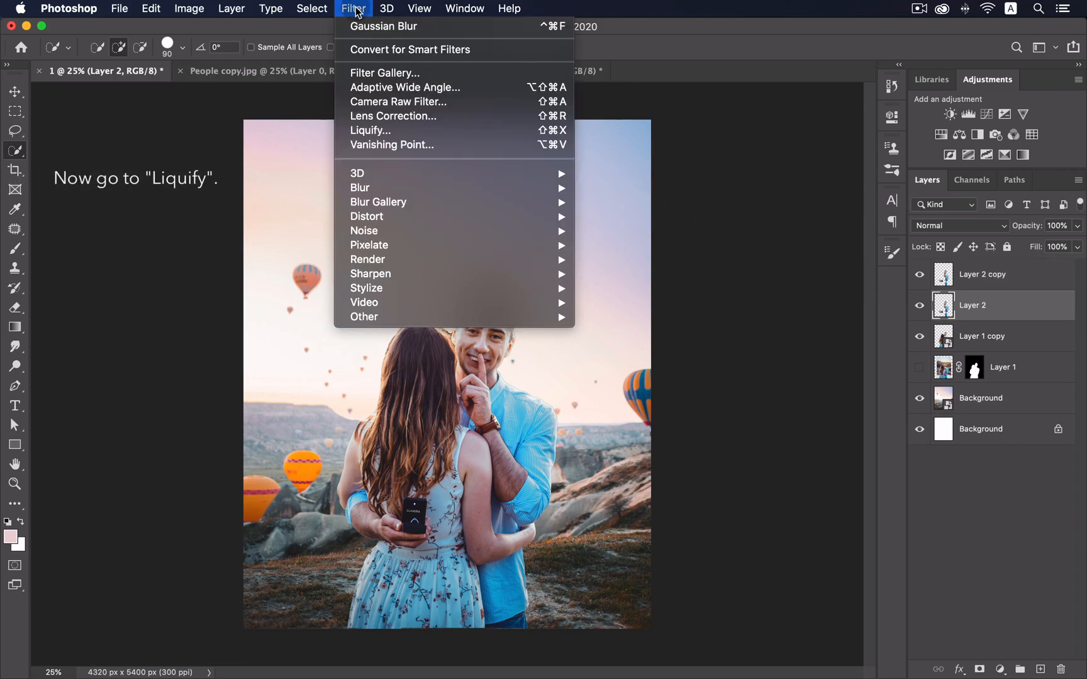
left_click(452, 137)
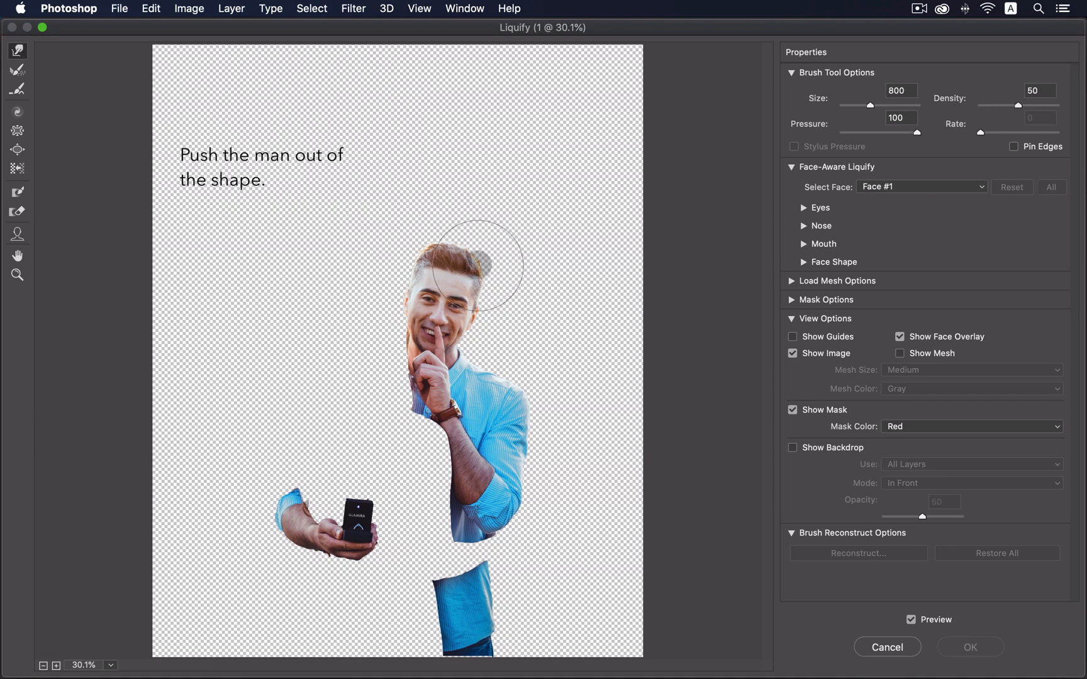
key("bracketleft")
left_click_drag(462, 259, 528, 233)
left_click_drag(473, 291, 555, 254)
left_click_drag(473, 304, 543, 267)
left_click_drag(478, 327, 538, 315)
left_click_drag(466, 357, 547, 330)
left_click_drag(479, 383, 588, 355)
left_click_drag(523, 419, 606, 391)
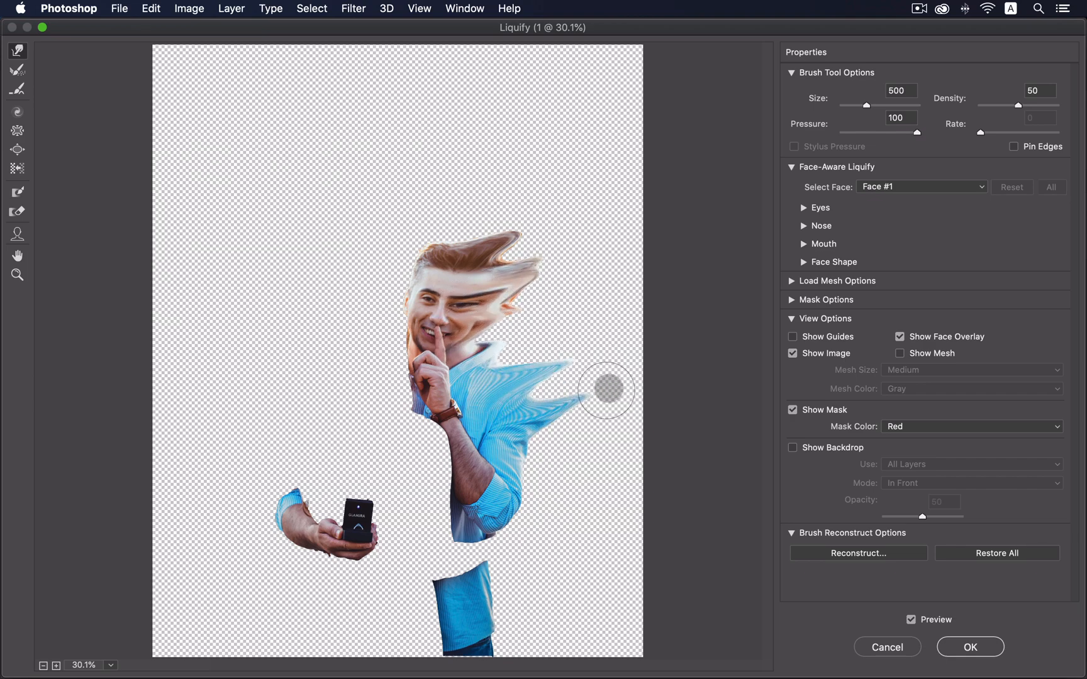
left_click_drag(514, 407, 589, 382)
mouse_move(518, 451)
left_mouse_down()
mouse_move(591, 418)
mouse_move(533, 473)
mouse_move(577, 461)
left_mouse_up()
mouse_move(517, 514)
left_mouse_down()
mouse_move(538, 510)
mouse_move(588, 460)
left_mouse_up()
left_click_drag(485, 575, 561, 543)
left_click_drag(505, 604, 556, 575)
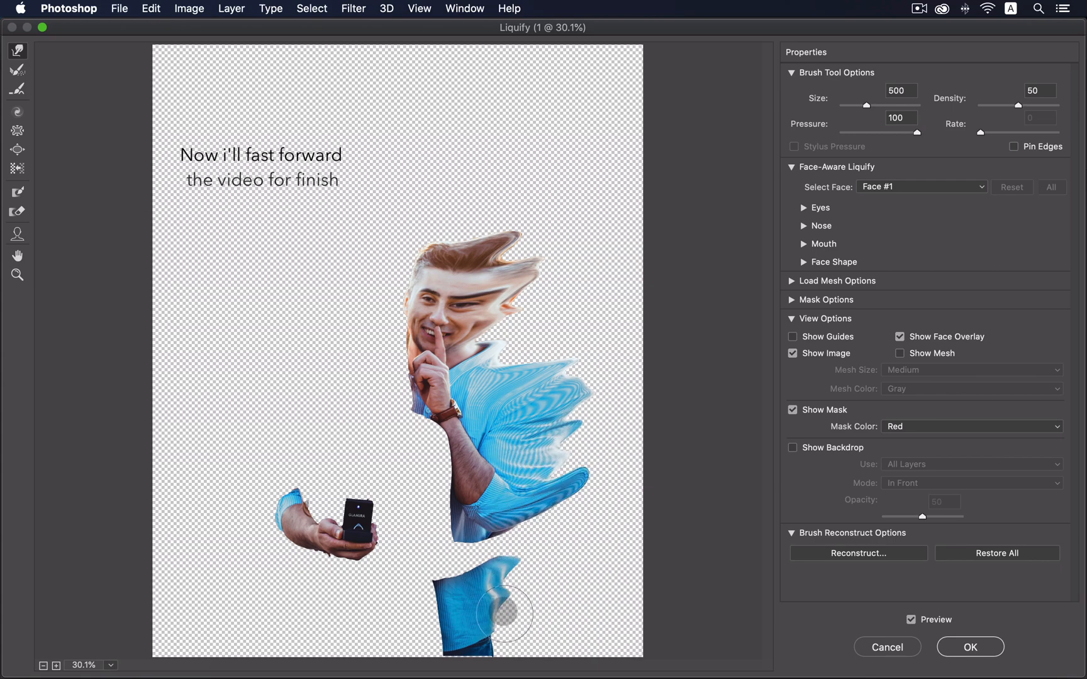
left_click_drag(497, 631, 566, 591)
- Push the lower shirt, sleeve edge and ring box top into small rightward spikes
key("bracketleft")
key("bracketleft")
key("bracketleft")
key("bracketleft")
key("bracketleft")
left_click_drag(504, 644, 542, 617)
left_click_drag(503, 654, 539, 634)
key("bracketright")
left_click_drag(371, 505, 396, 490)
left_click_drag(372, 519, 404, 505)
mouse_move(376, 534)
left_mouse_down()
mouse_move(406, 520)
mouse_move(405, 486)
left_mouse_up()
key("bracketleft")
key("bracketleft")
key("bracketright")
key("bracketright")
left_click_drag(301, 509, 339, 510)
left_click_drag(356, 503, 386, 480)
left_click_drag(318, 511, 342, 504)
key("bracketright")
key("bracketright")
key("bracketright")
key("bracketright")
- Stretch the hair, face and shirt streaks out to the canvas's right edge and apply Liquify
key("bracketright")
key("bracketright")
key("bracketright")
left_click_drag(500, 250, 588, 221)
left_click_drag(525, 283, 635, 253)
left_click_drag(507, 349, 619, 318)
left_click_drag(558, 402, 629, 377)
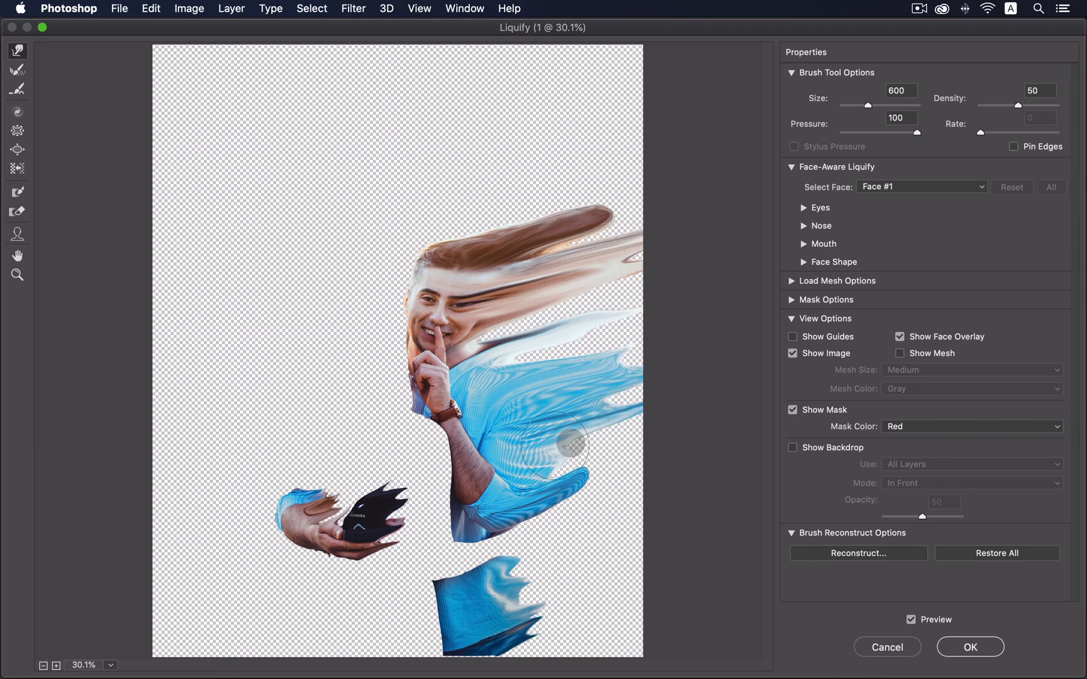
left_click_drag(566, 484, 632, 462)
left_click_drag(544, 620, 641, 600)
key("bracketleft")
key("bracketleft")
key("bracketleft")
key("bracketleft")
left_click_drag(522, 566, 600, 554)
key("bracketleft")
key("bracketleft")
left_click_drag(569, 470, 629, 464)
key("bracketright")
left_click_drag(592, 342, 582, 345)
key("bracketleft")
left_click_drag(487, 343, 575, 307)
left_click_drag(534, 352, 635, 321)
key("bracketright")
left_click_drag(559, 239, 659, 215)
key("bracketright")
key("bracketright")
key("bracketright")
key("bracketright")
key("bracketright")
left_click_drag(591, 354, 678, 330)
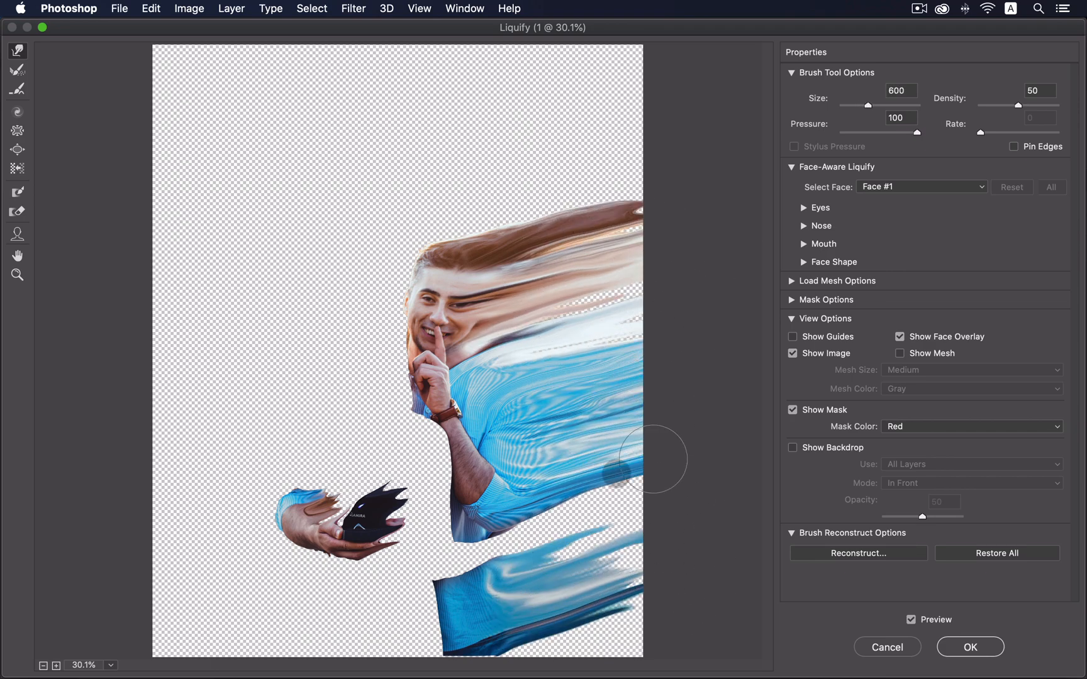
key("bracketleft")
key("bracketleft")
key("bracketleft")
key("bracketleft")
key("bracketleft")
left_click_drag(558, 547, 647, 523)
left_click_drag(596, 619, 668, 594)
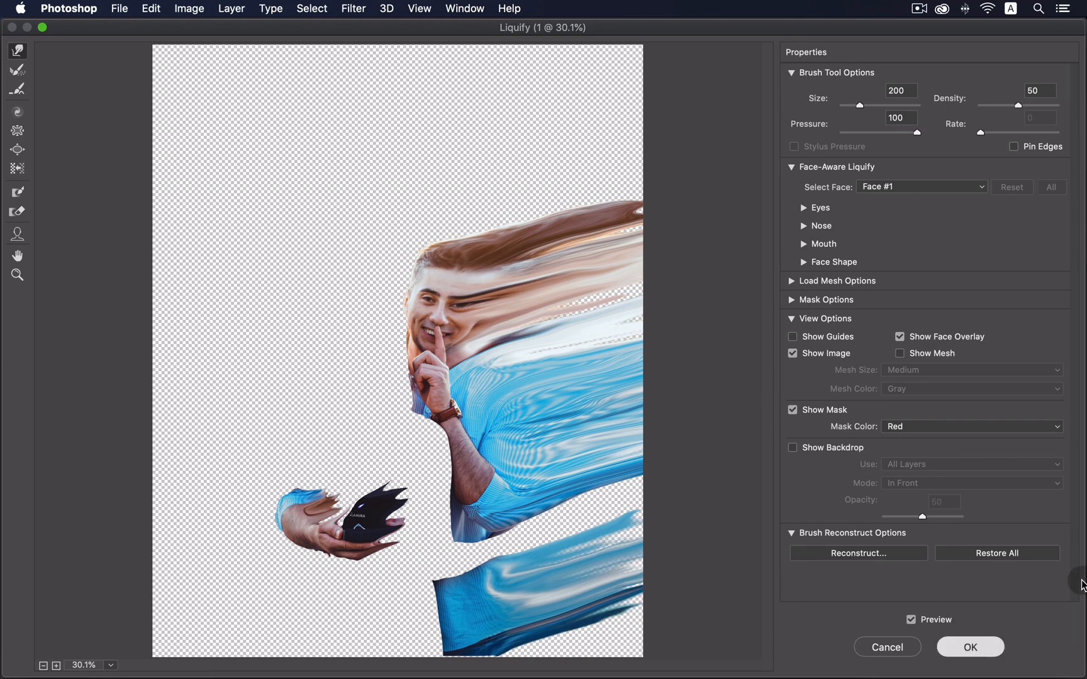
key("Return")
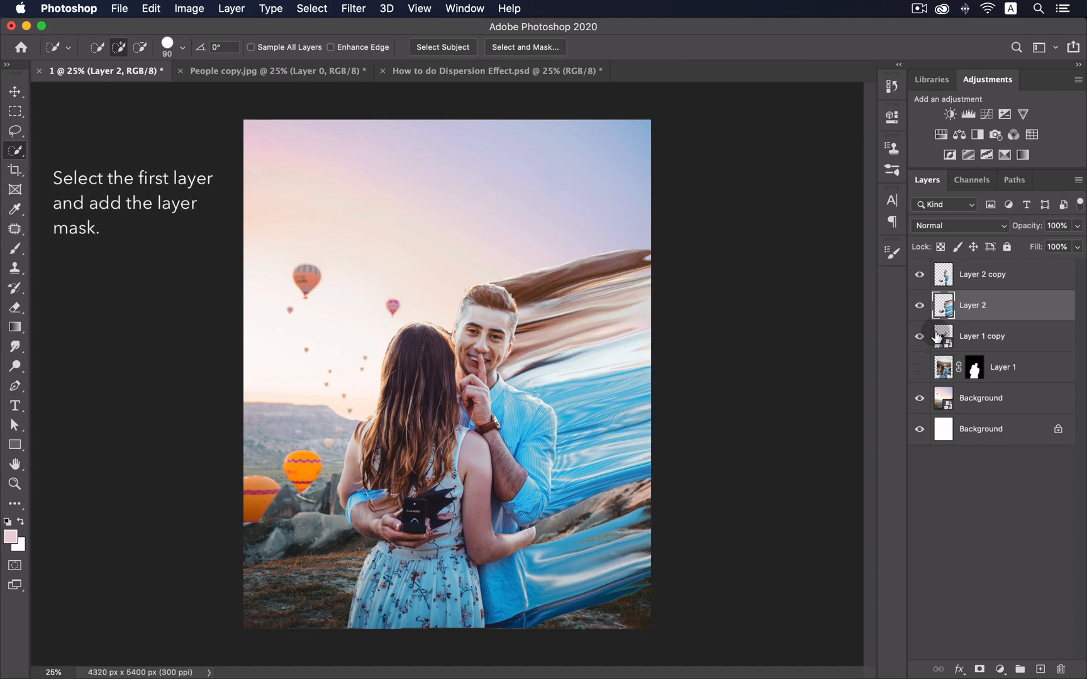
- Give Layer 2 copy a white mask and Layer 2 a black mask
left_click(990, 276)
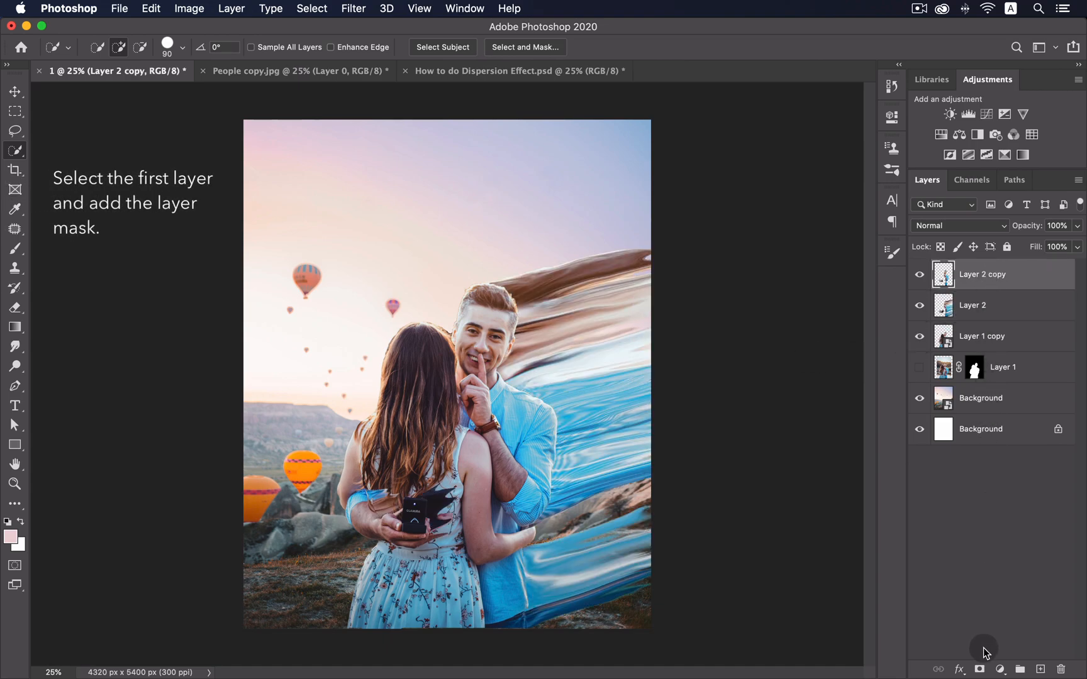
left_click(980, 669)
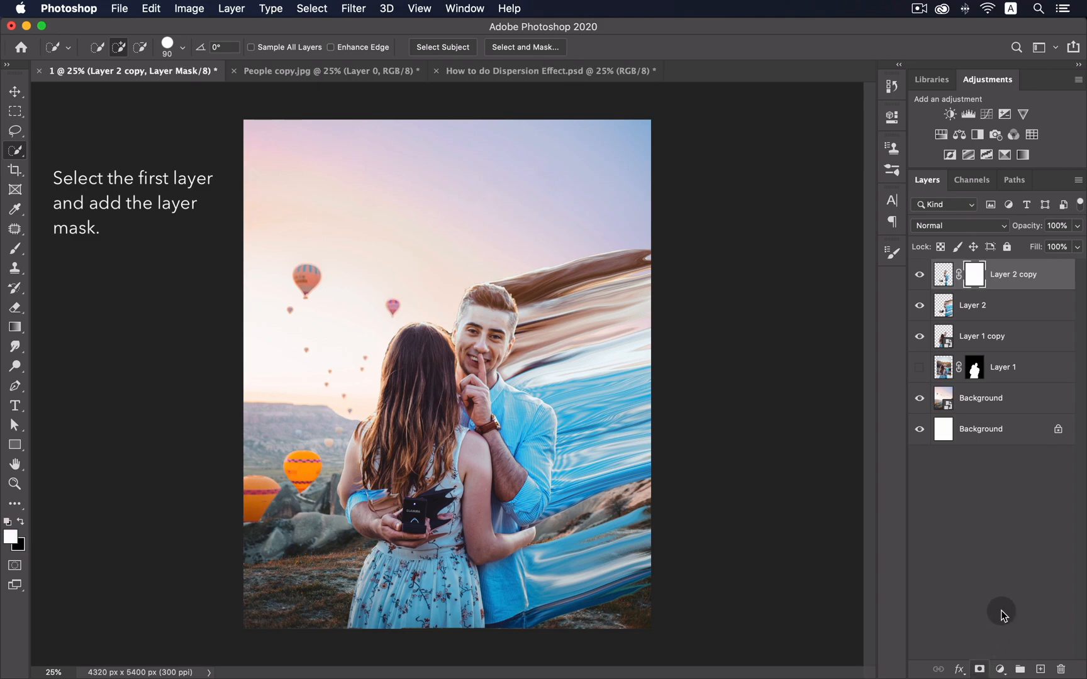
left_click(993, 312)
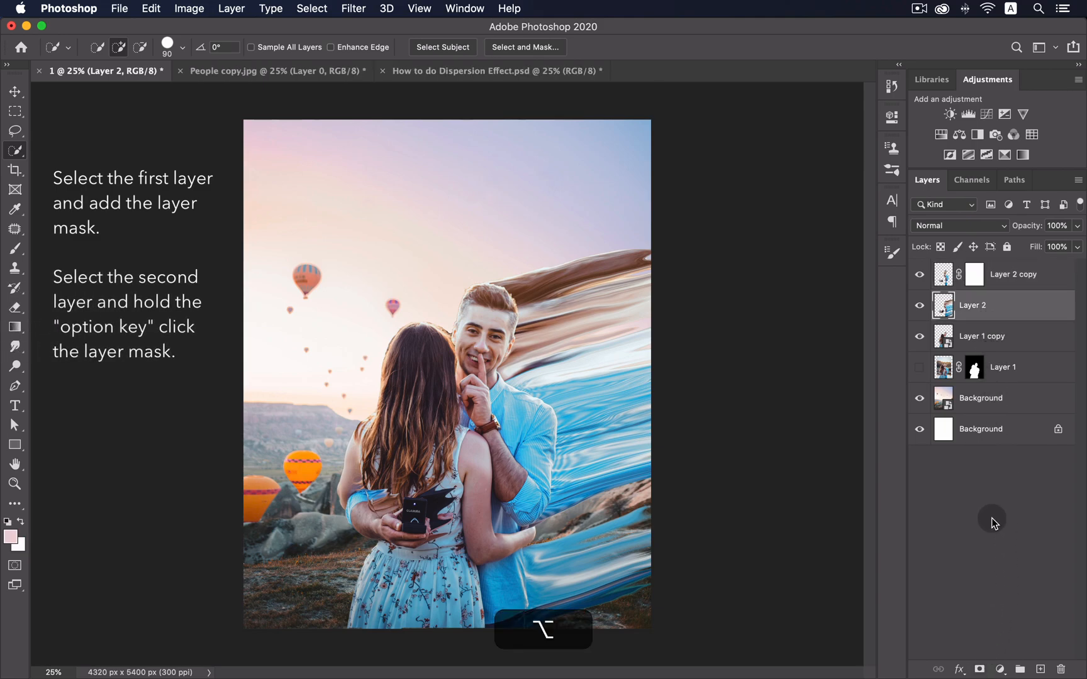
left_click(980, 669, "alt")
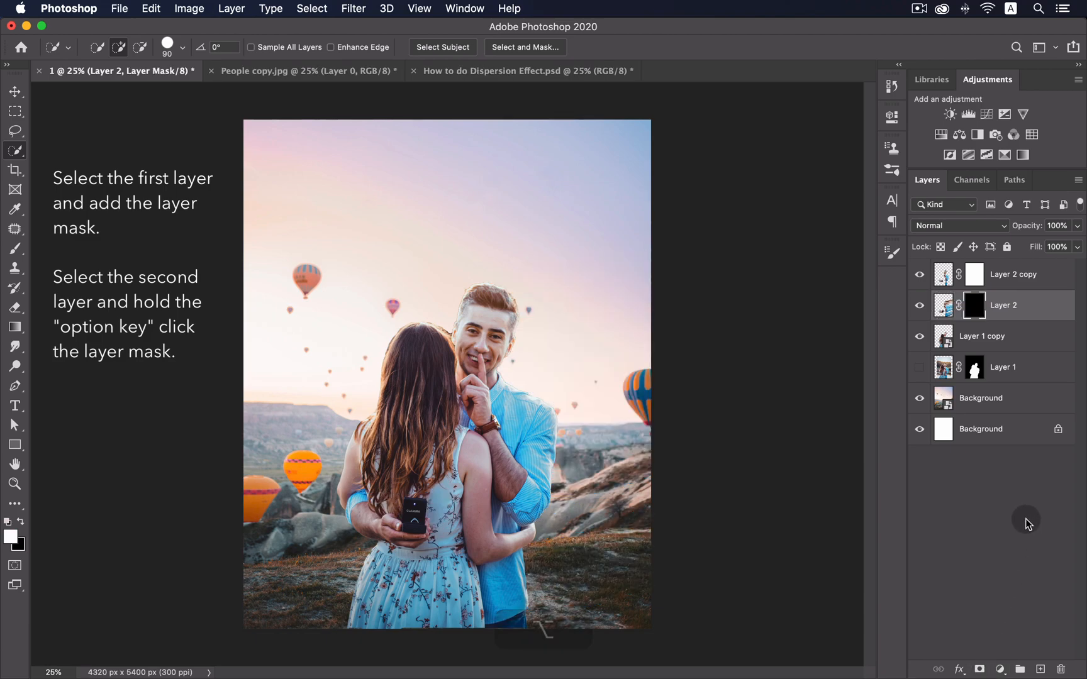
- Load the man's outline from Layer 2 copy and mask him out of Layer 1 copy
left_click(943, 273)
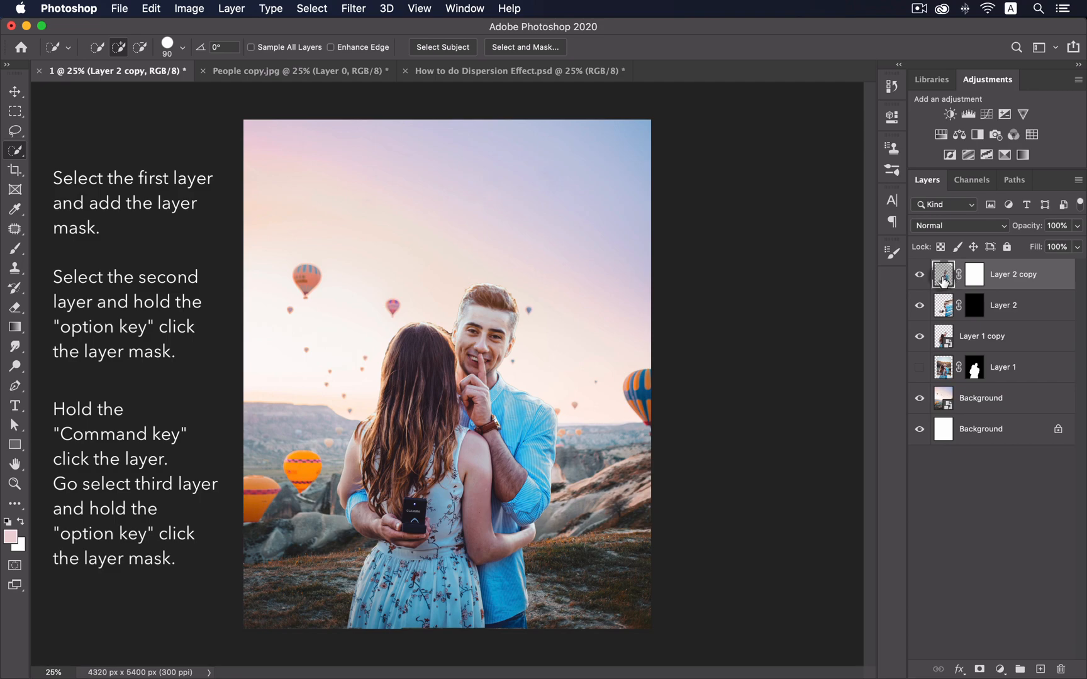
left_click(943, 277, "super")
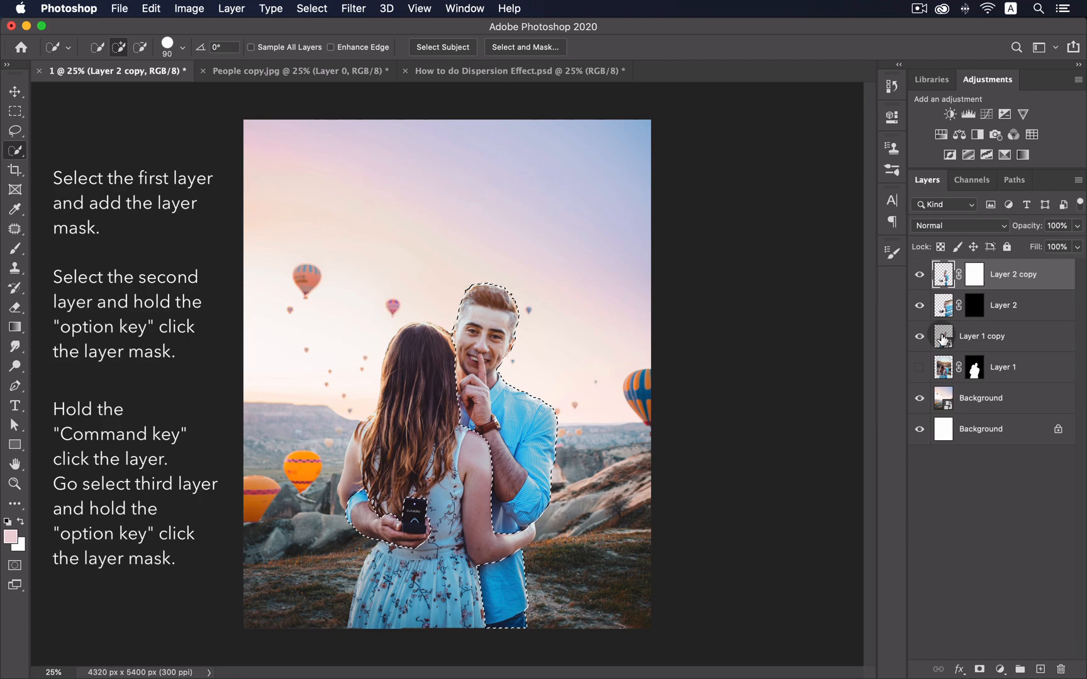
left_click(942, 340)
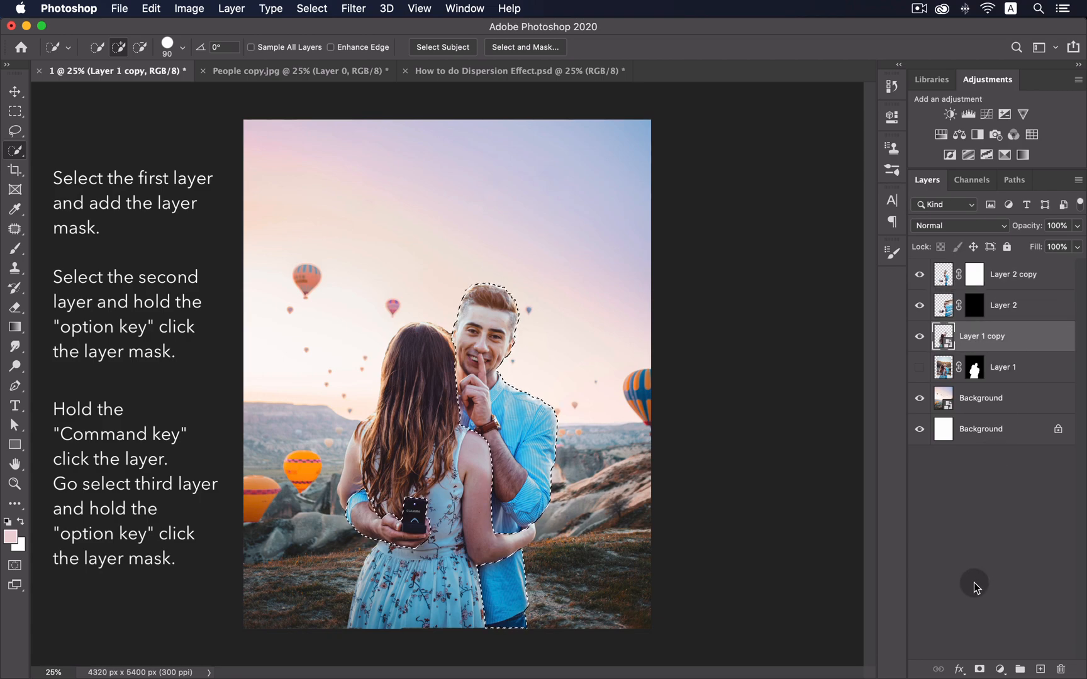
key("alt")
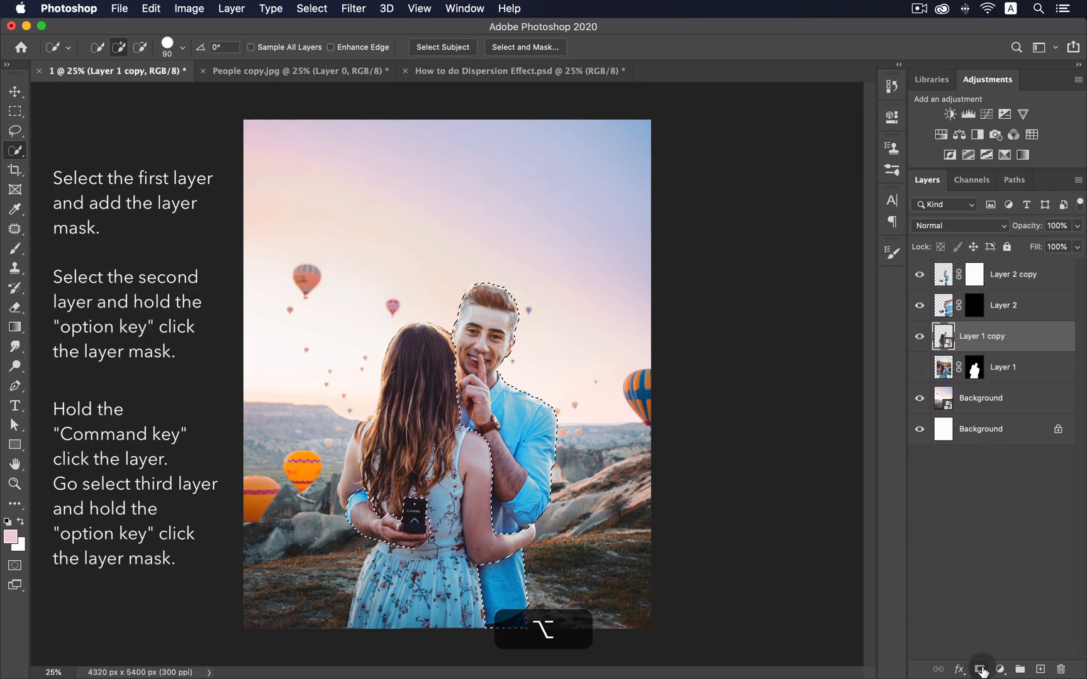
left_click(980, 670, "alt")
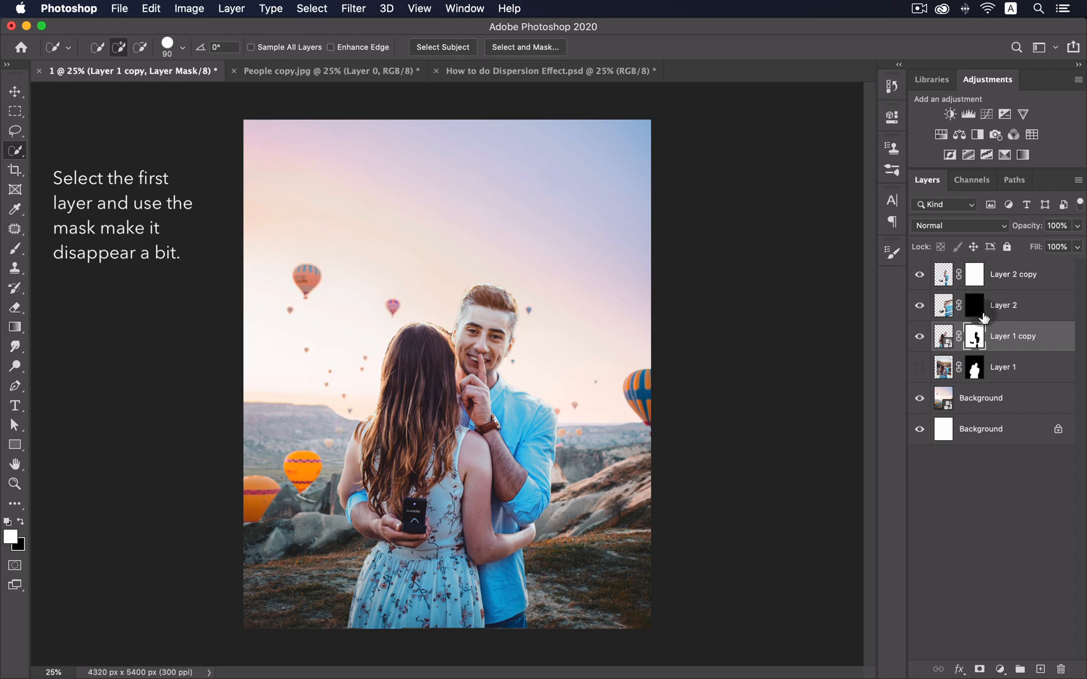
- Target Layer 2 copy's mask and set the brush to the rough 174 px tip at 14°
left_click(969, 279)
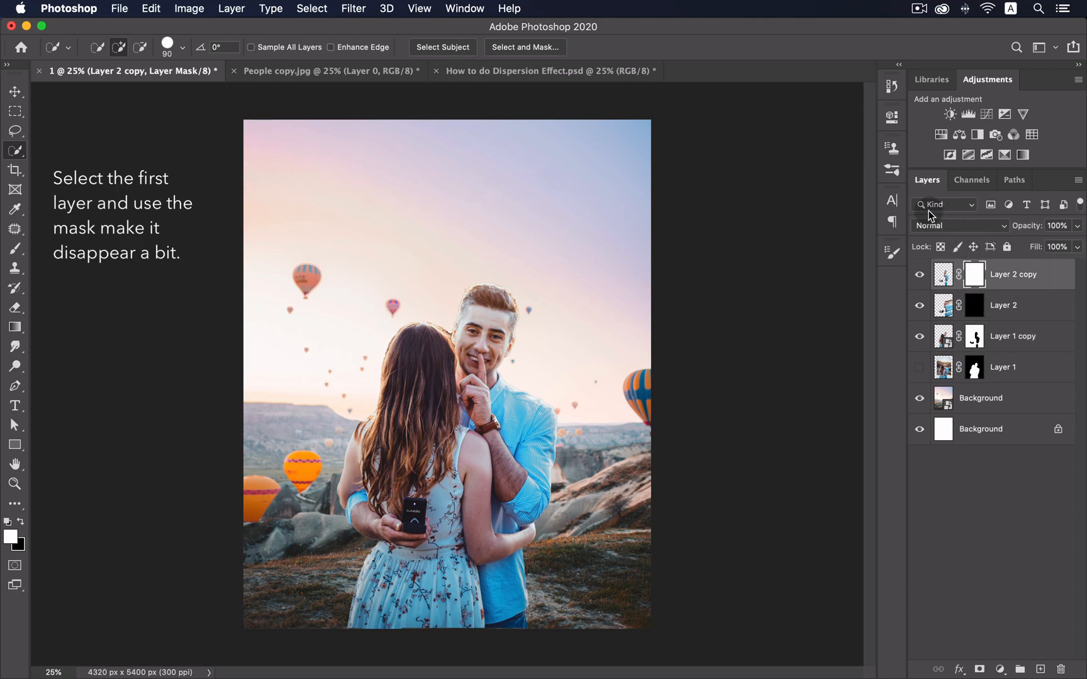
left_click(899, 250)
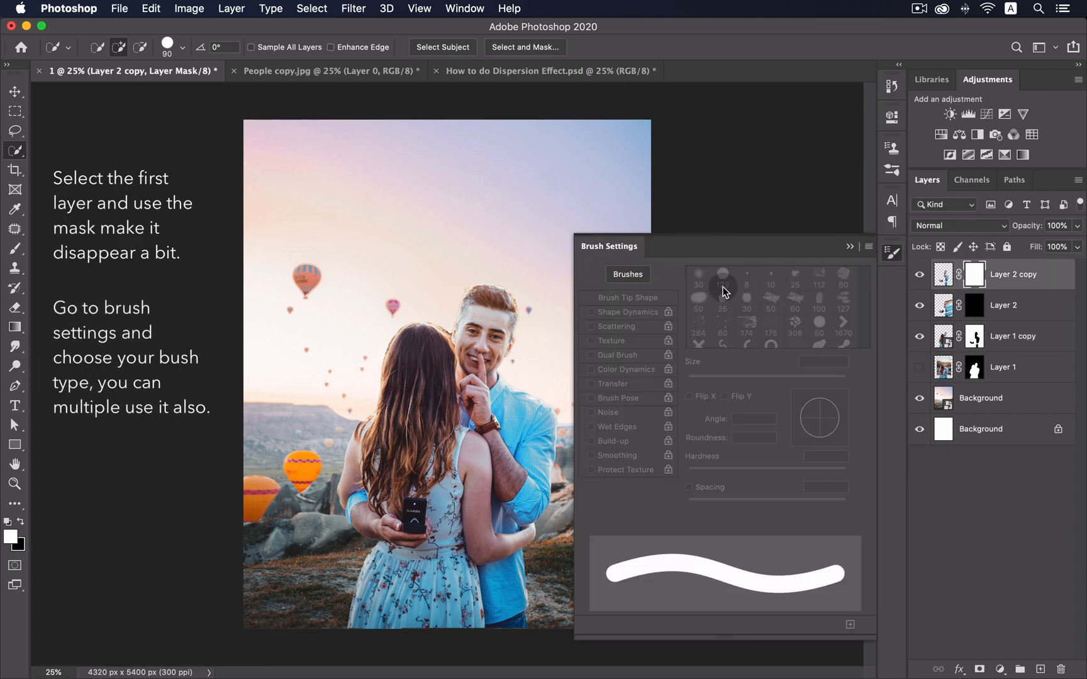
left_click(17, 251)
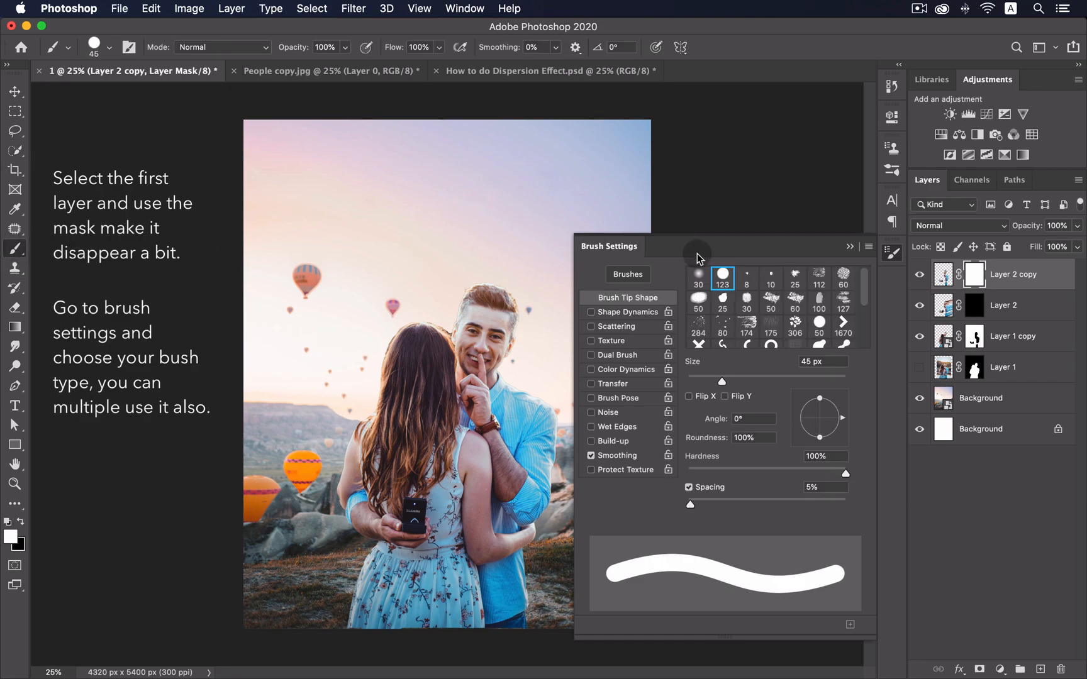
scroll(868, 298, "down", 2)
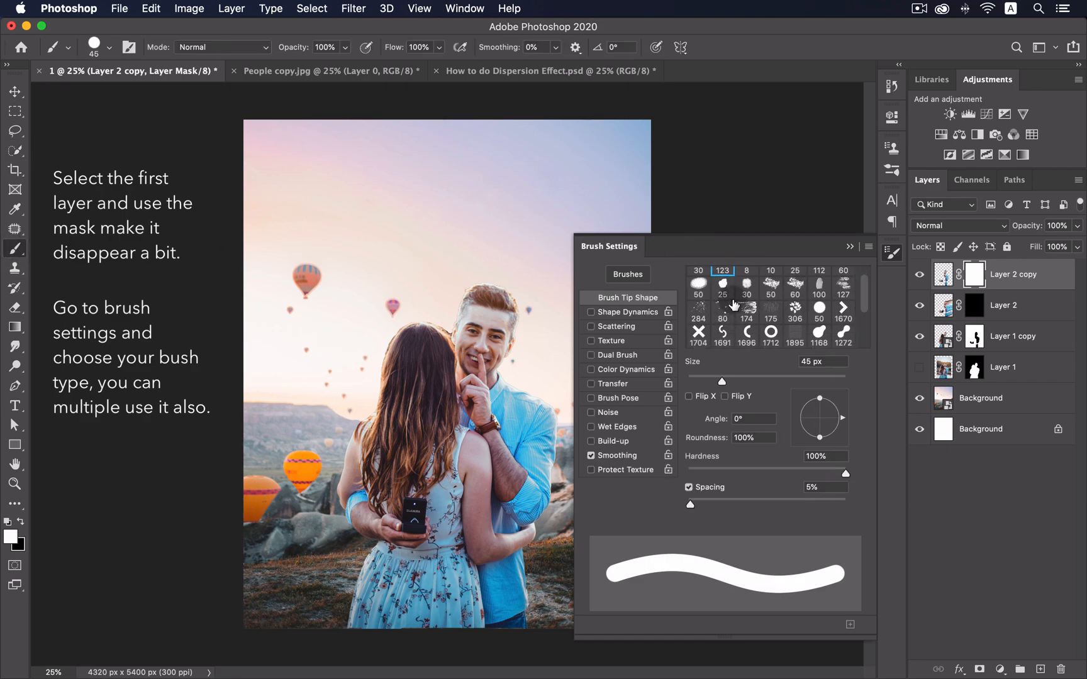
left_click(748, 311)
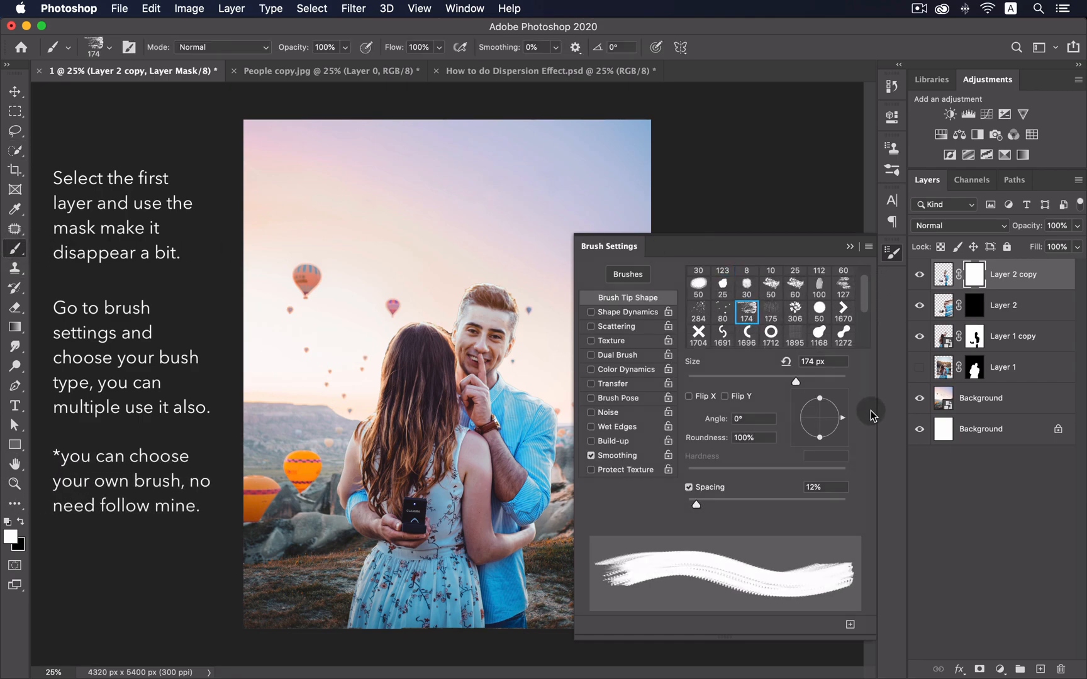
left_click_drag(835, 423, 856, 415)
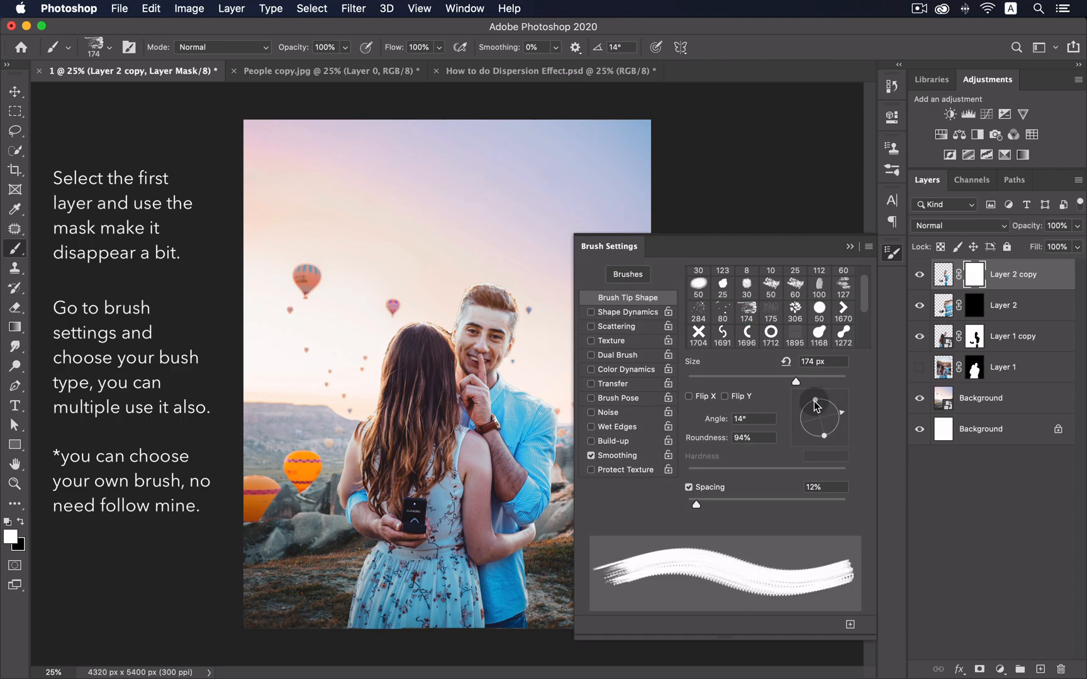
left_click(892, 252)
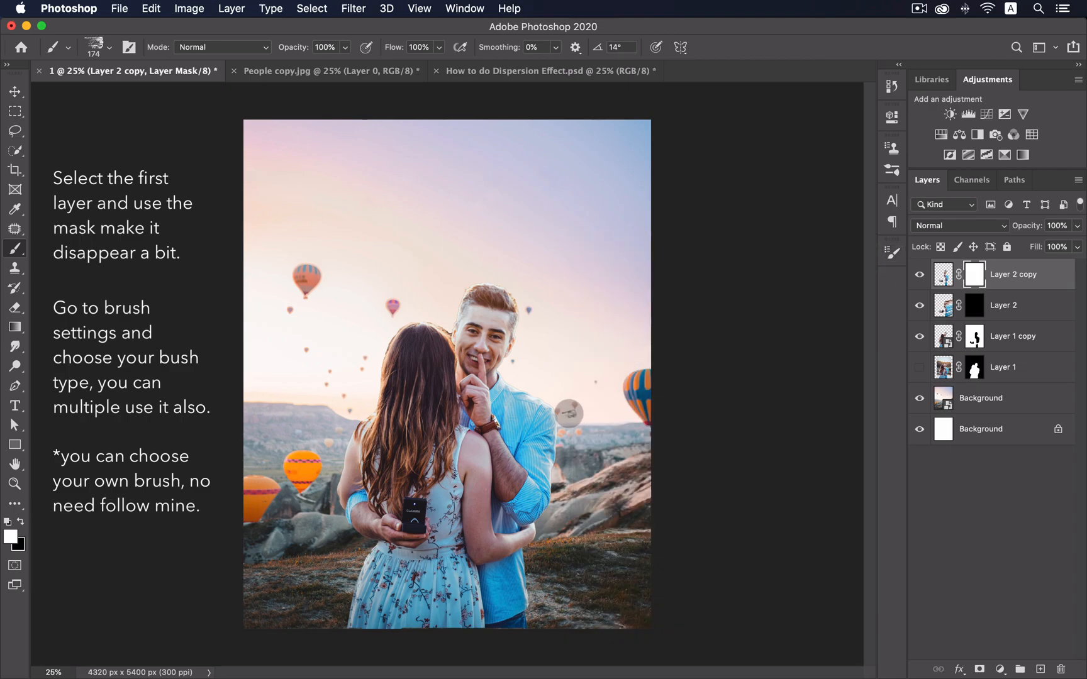
- Zoom in on the couple and enlarge the textured brush to 367 px, then 600
key("z")
left_click_drag(500, 441, 566, 393)
key("space")
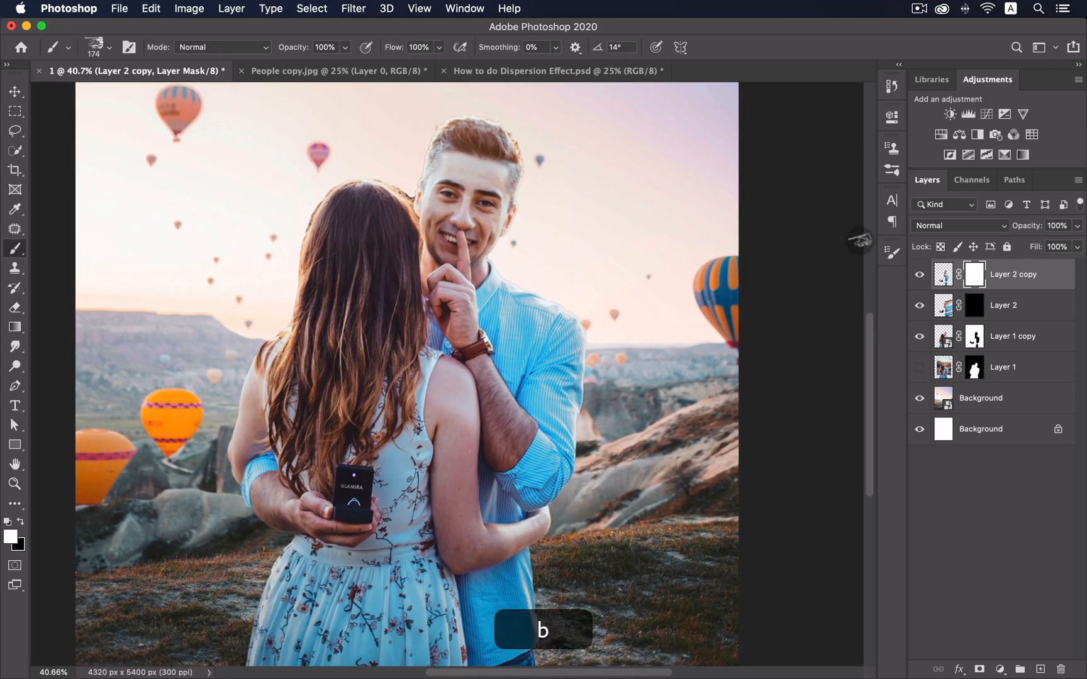
left_click(892, 252)
left_click(819, 376)
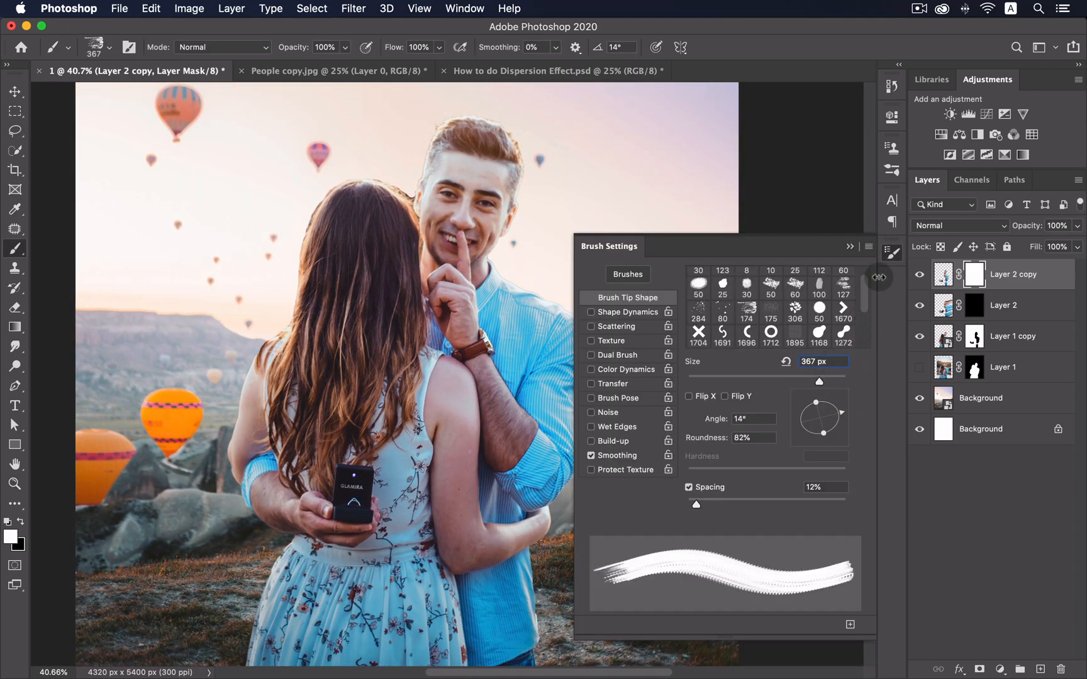
left_click(891, 254)
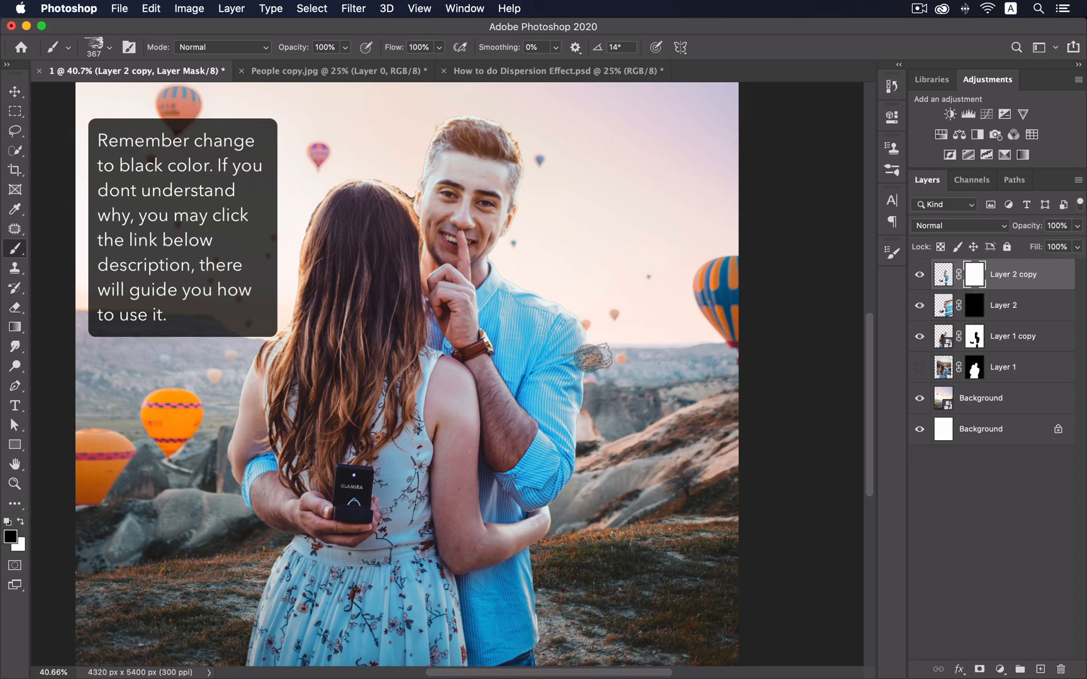
key("bracketright")
key("bracketright")
key("bracketright")
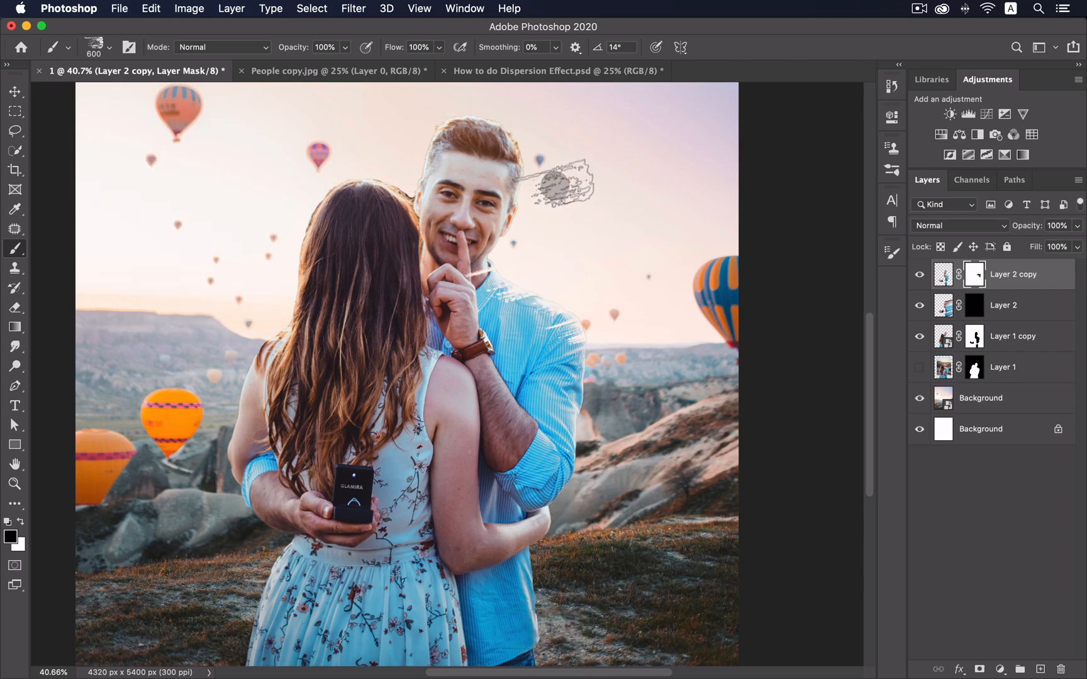
- Stamp dispersion streaks over the man's hair, shoulder and lower right shirt edge
left_click(536, 183)
left_click(528, 152)
left_click(490, 126)
left_click(455, 125)
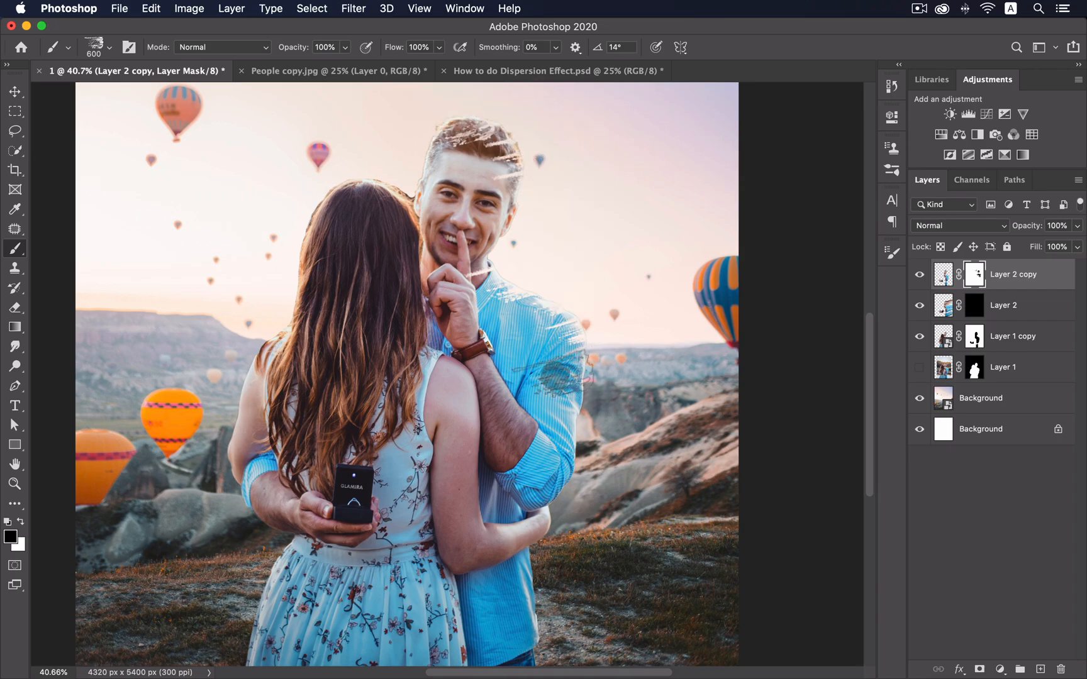
left_click(557, 332)
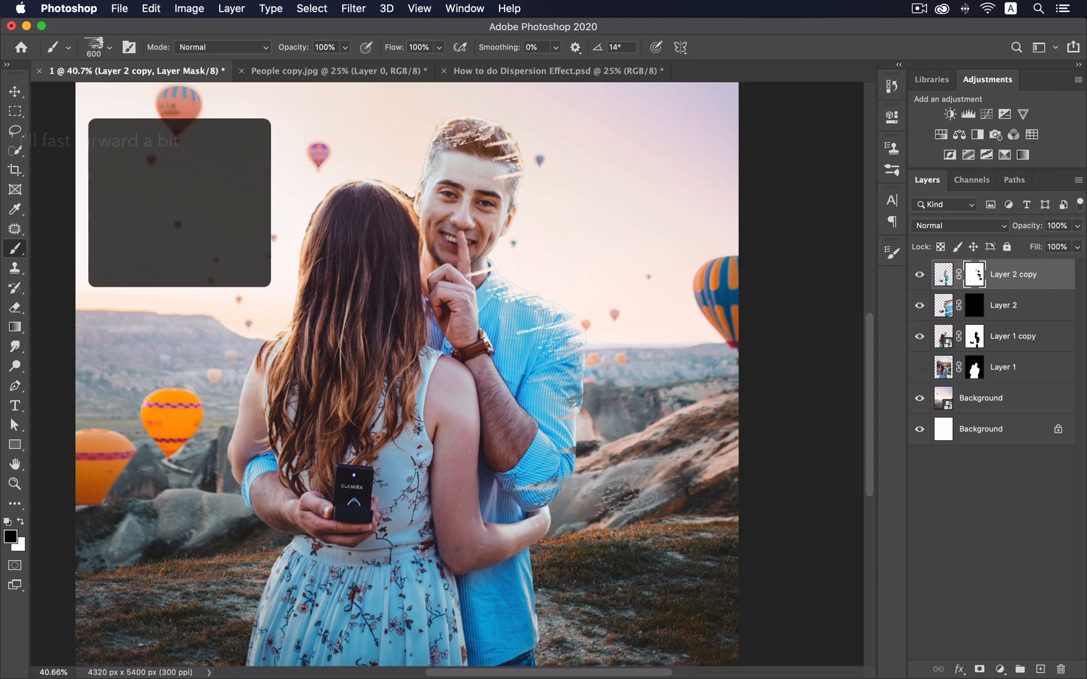
left_click(545, 563)
left_click(527, 593)
left_click(537, 626)
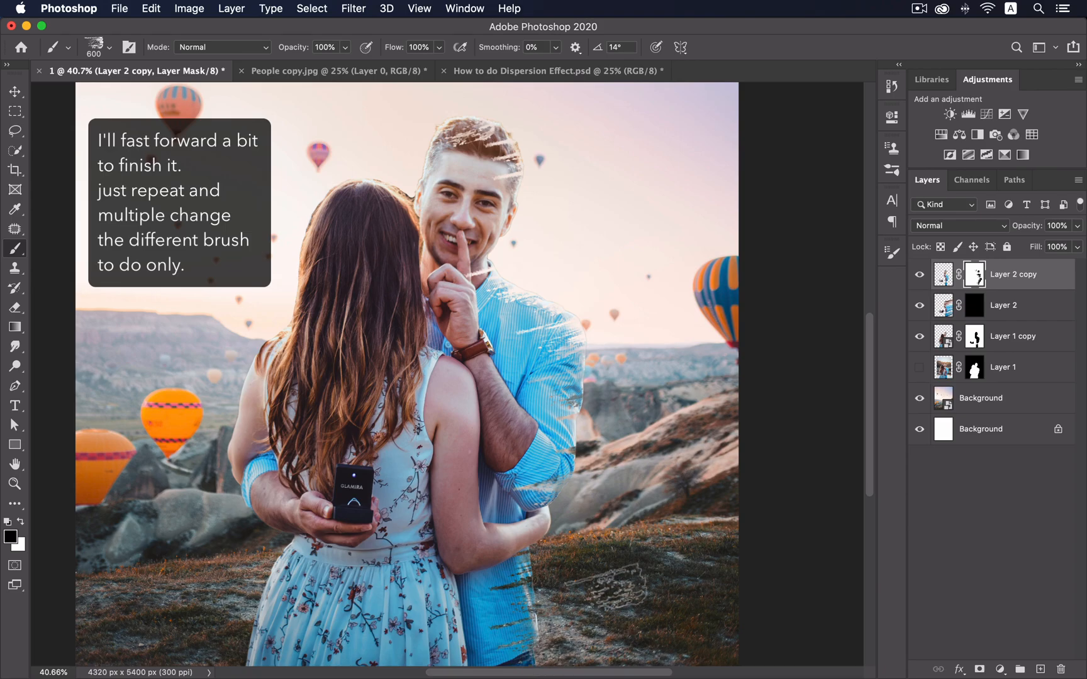
- Set the brush to 500 and mask the shirt's right edge near the elbow
key("bracketleft")
key("bracketleft")
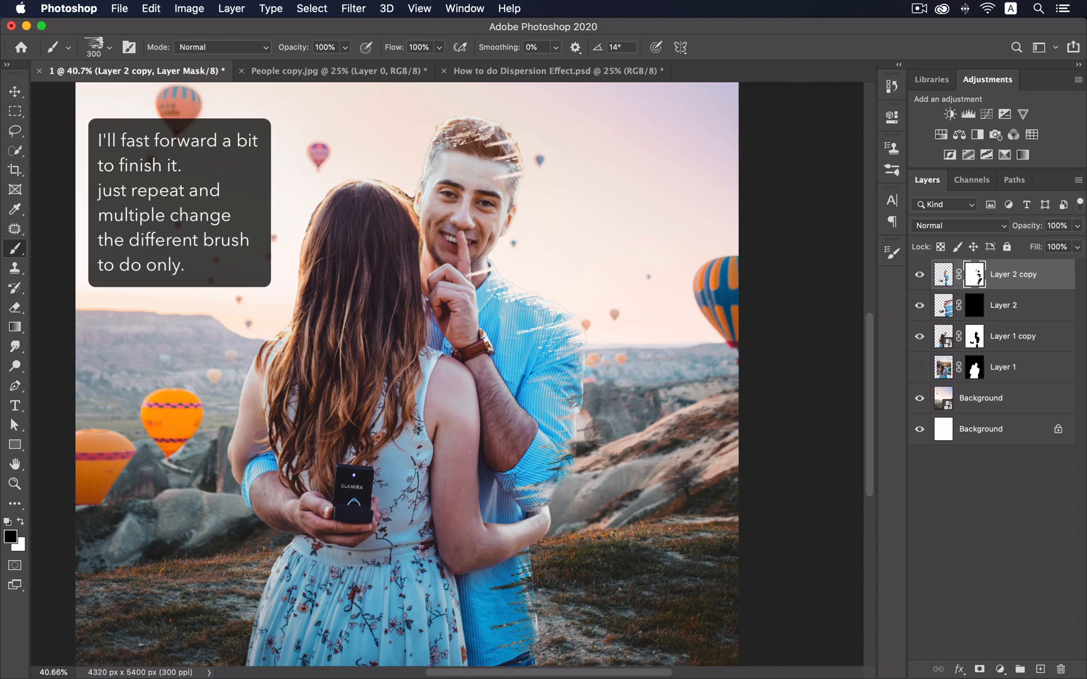
key("bracketleft")
key("bracketright")
key("bracketright")
key("bracketright")
left_click(594, 401)
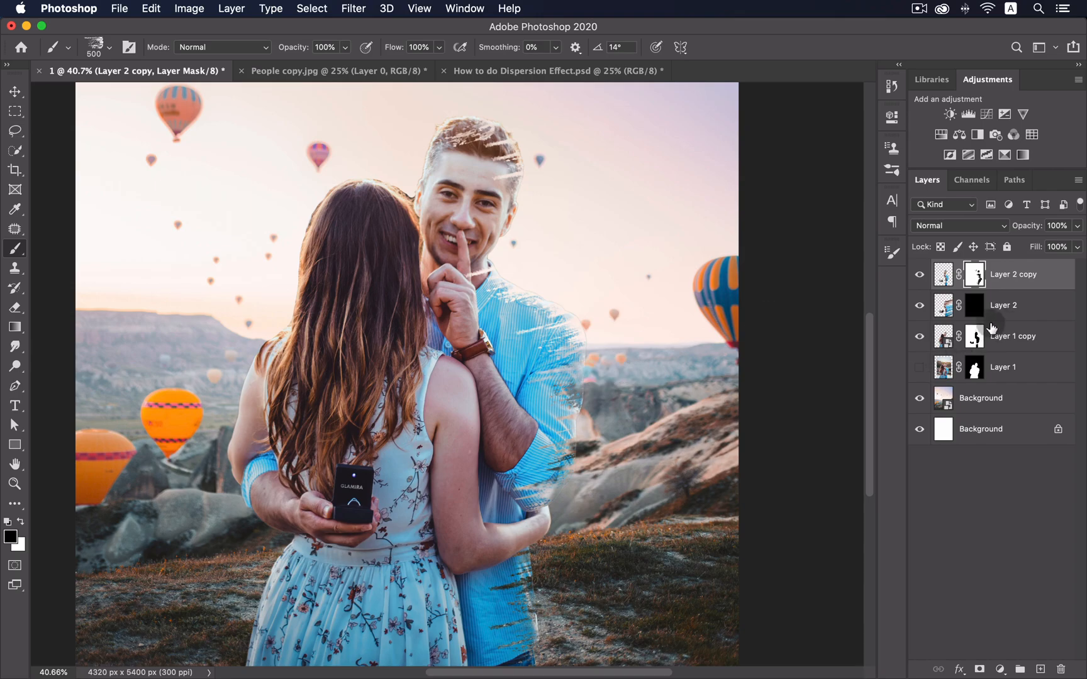
- Target the Layer 1 copy mask and switch to a soft round brush tip
left_click(975, 338)
left_click(892, 251)
left_click(721, 271)
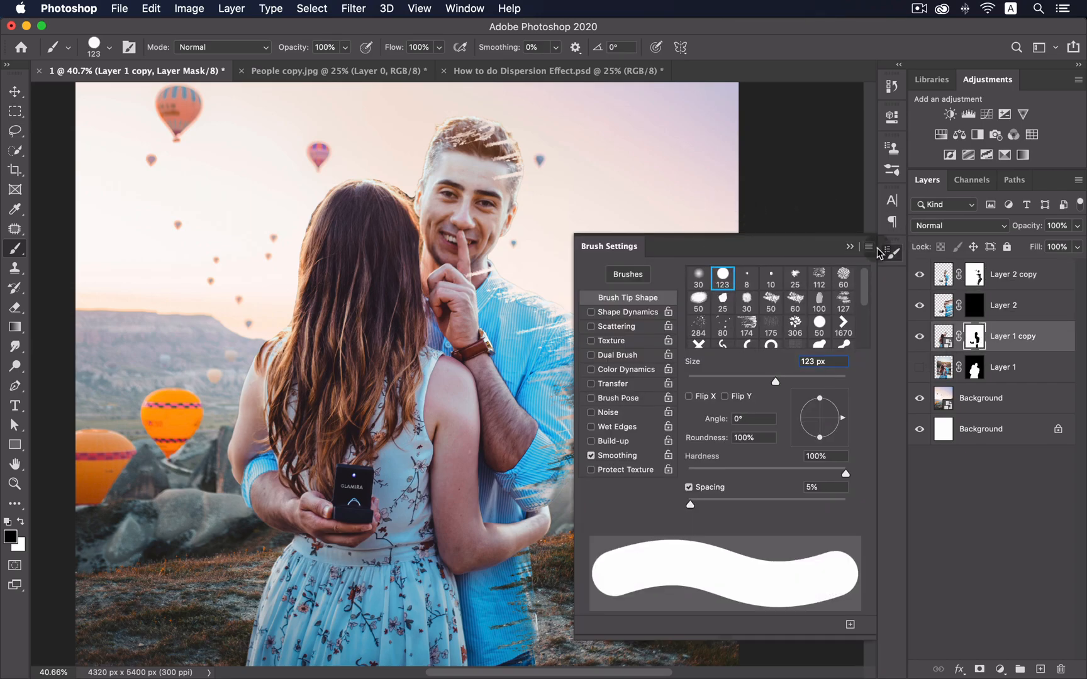
left_click(891, 252)
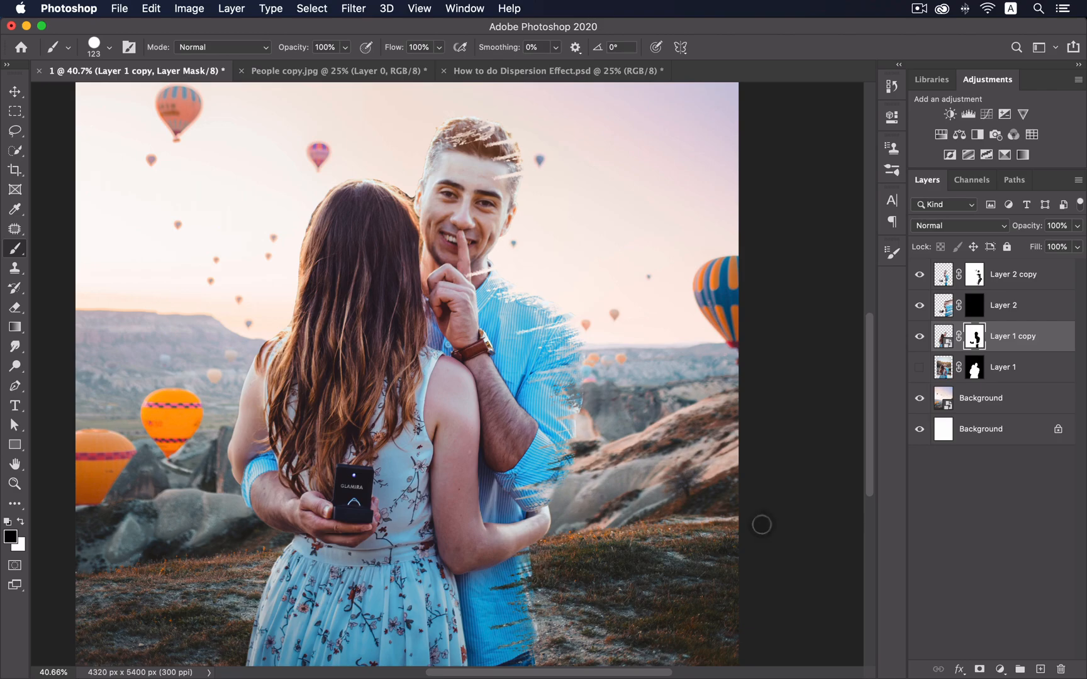
- On the Layer 2 copy mask, use a rotated, flattened textured tip enlarged to 500
left_click(981, 277)
left_click(900, 252)
left_click(750, 323)
left_click_drag(840, 417, 846, 407)
left_click_drag(811, 399, 816, 403)
left_click(893, 252)
key("bracketright")
key("bracketright")
key("bracketright")
key("bracketright")
key("bracketright")
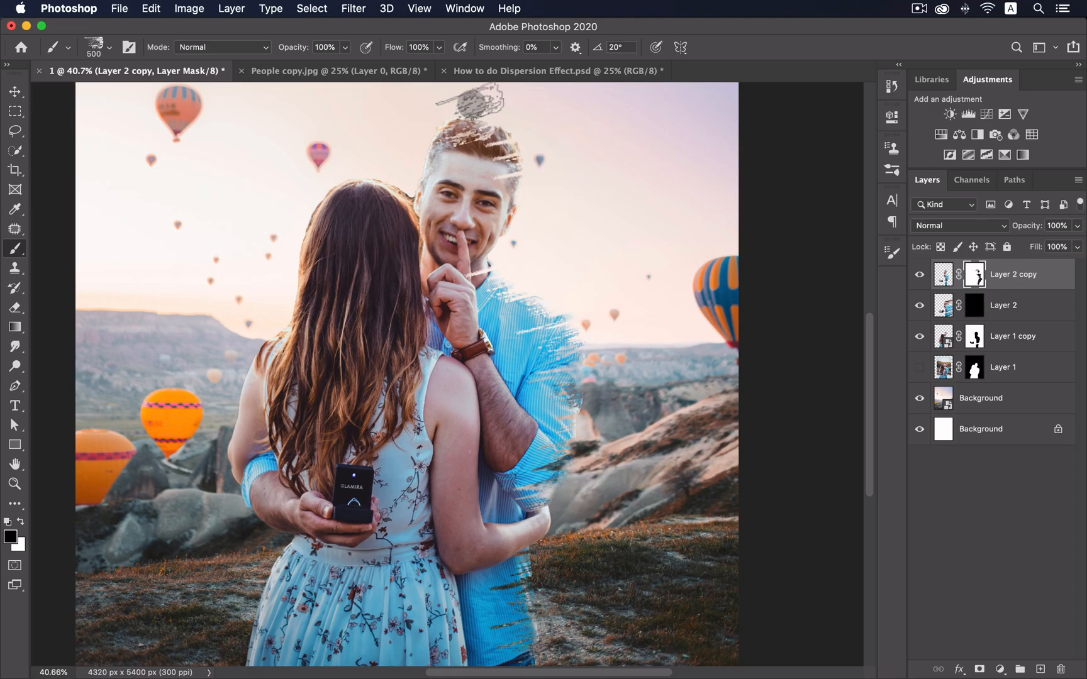
- Switch to the 127 textured tip angled 18° at size 300
left_click(893, 253)
left_click(843, 300)
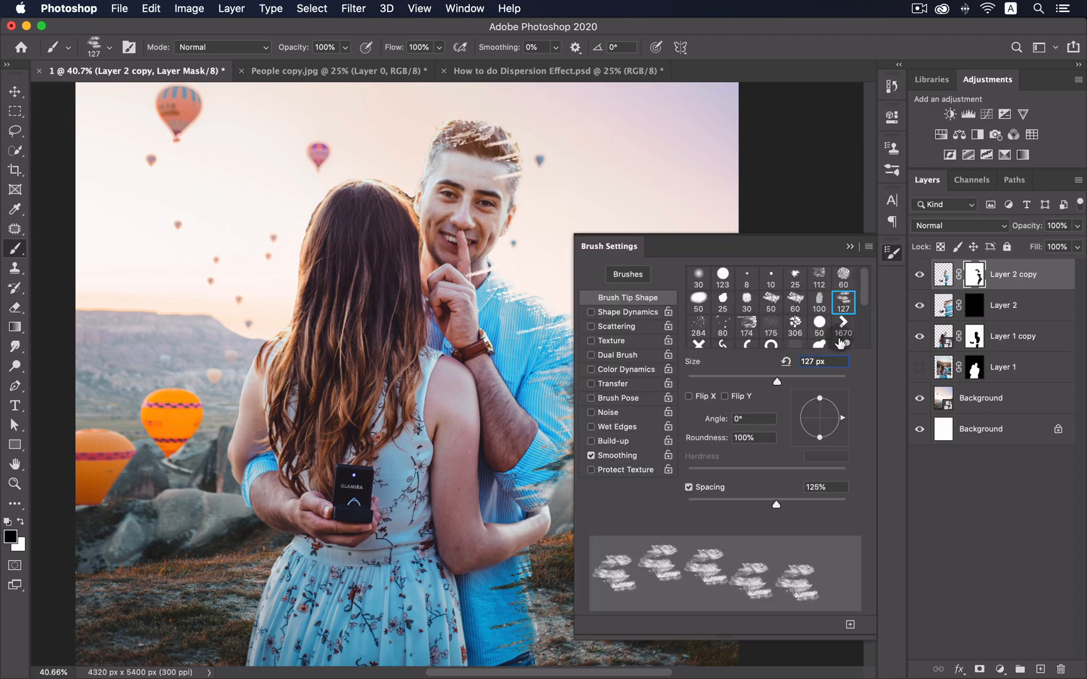
left_click_drag(838, 419, 836, 412)
left_click(891, 253)
key("bracketright")
key("bracketright")
key("bracketright")
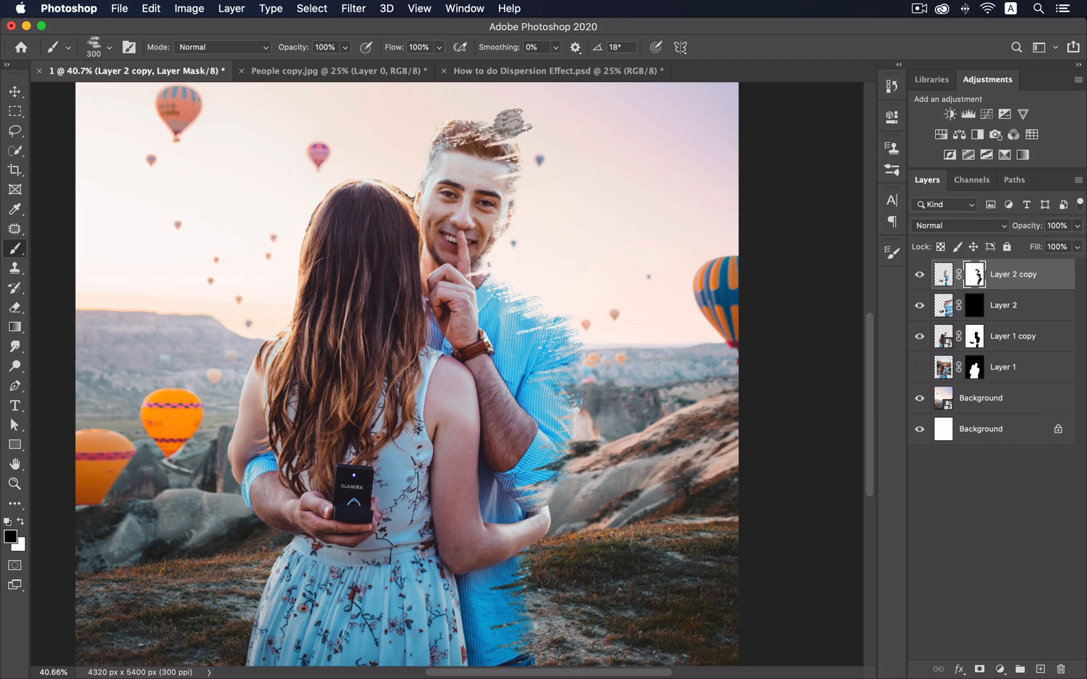
- Try the 284 then 80 tips at sizes 200–300, undoing the bad strokes
left_click(890, 254)
left_click(698, 326)
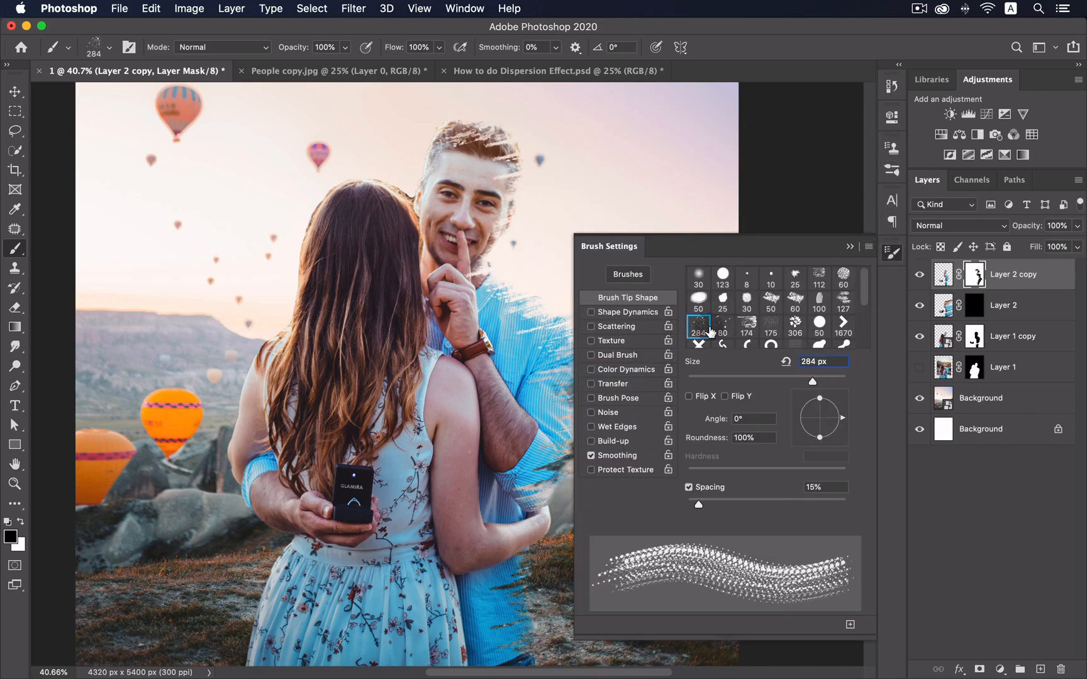
left_click(722, 327)
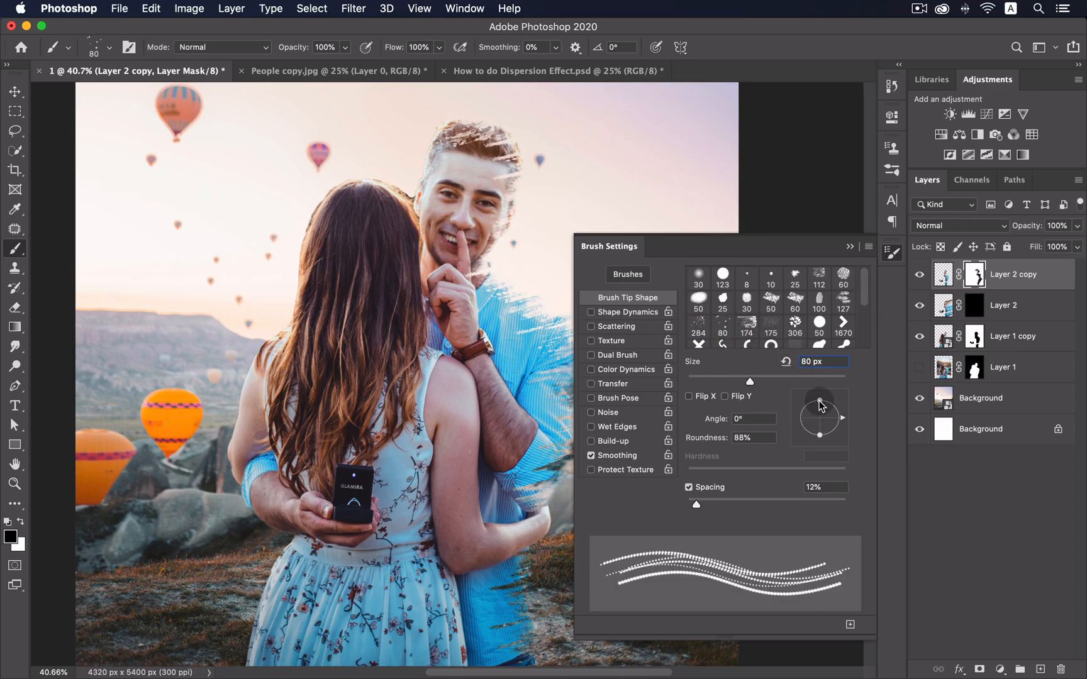
left_click(890, 255)
key("bracketright")
key("bracketright")
key("bracketright")
key("bracketright")
key("bracketright")
key("bracketright")
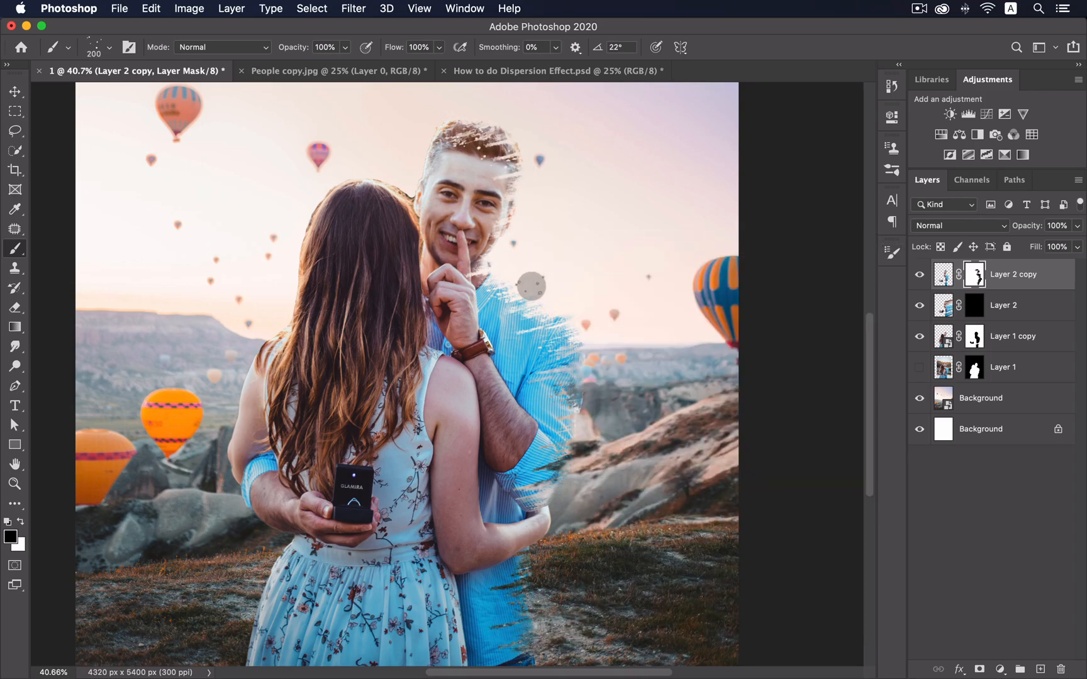
key("super+z")
key("super+z")
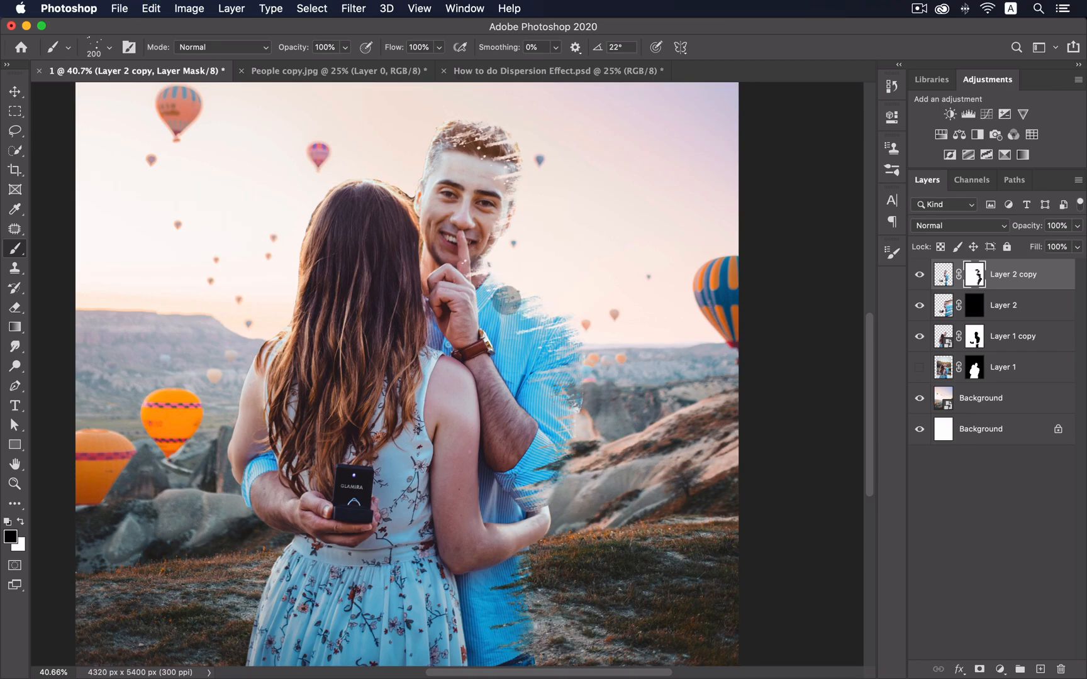
key("bracketright")
key("bracketright")
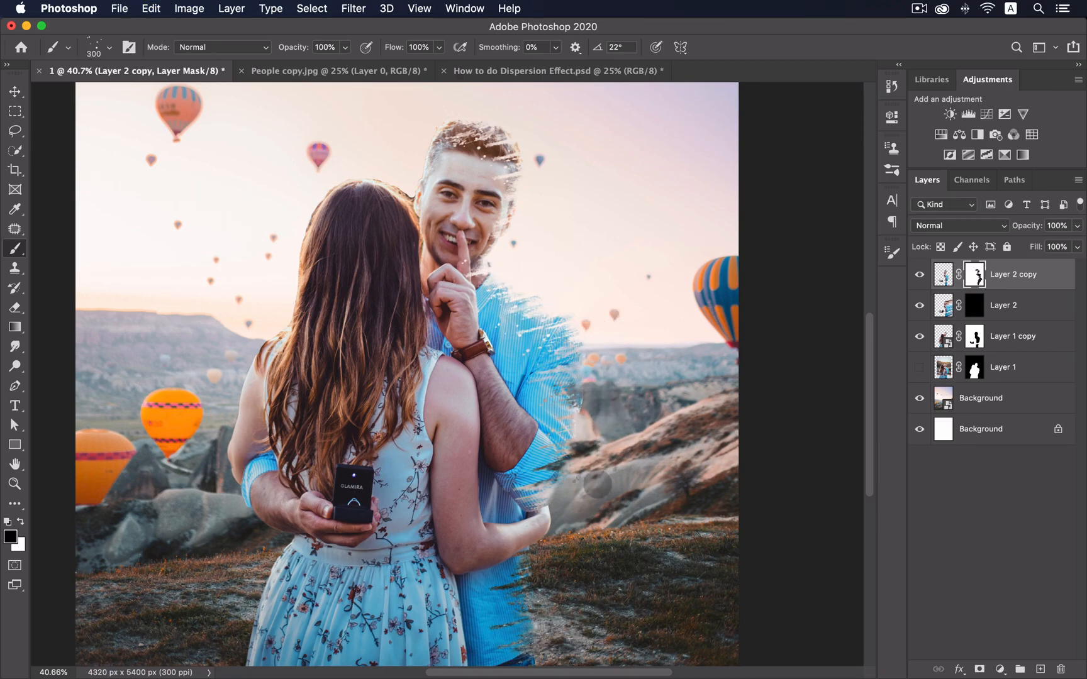
key("super+z")
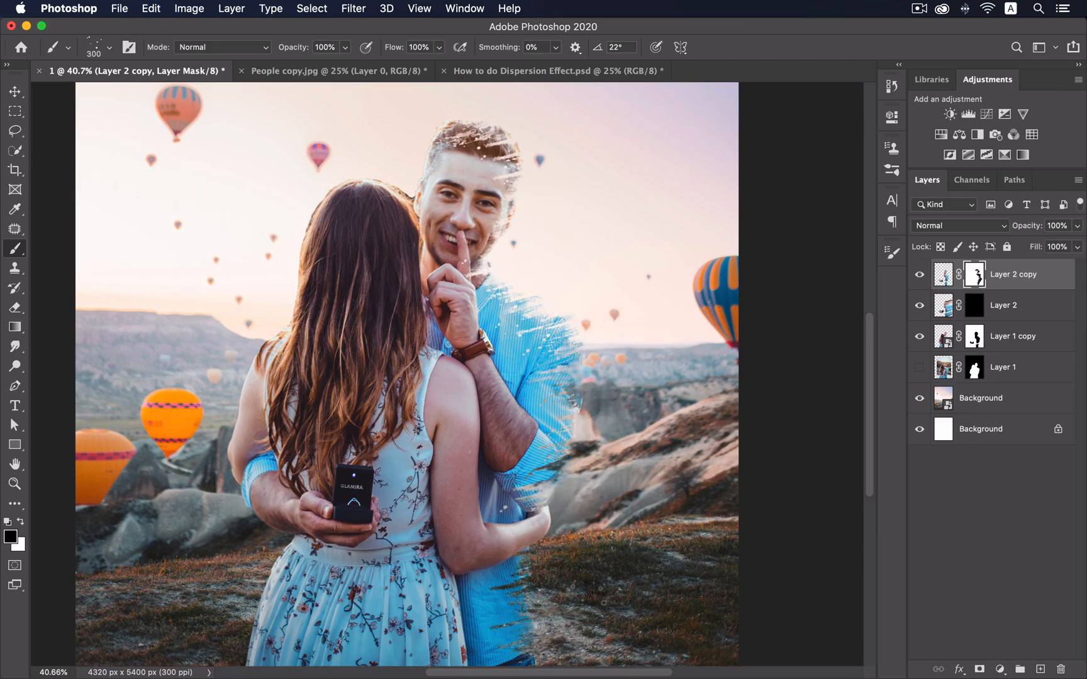
- Switch to the 284 brush tip enlarged to 600
left_click(889, 253)
left_click(698, 324)
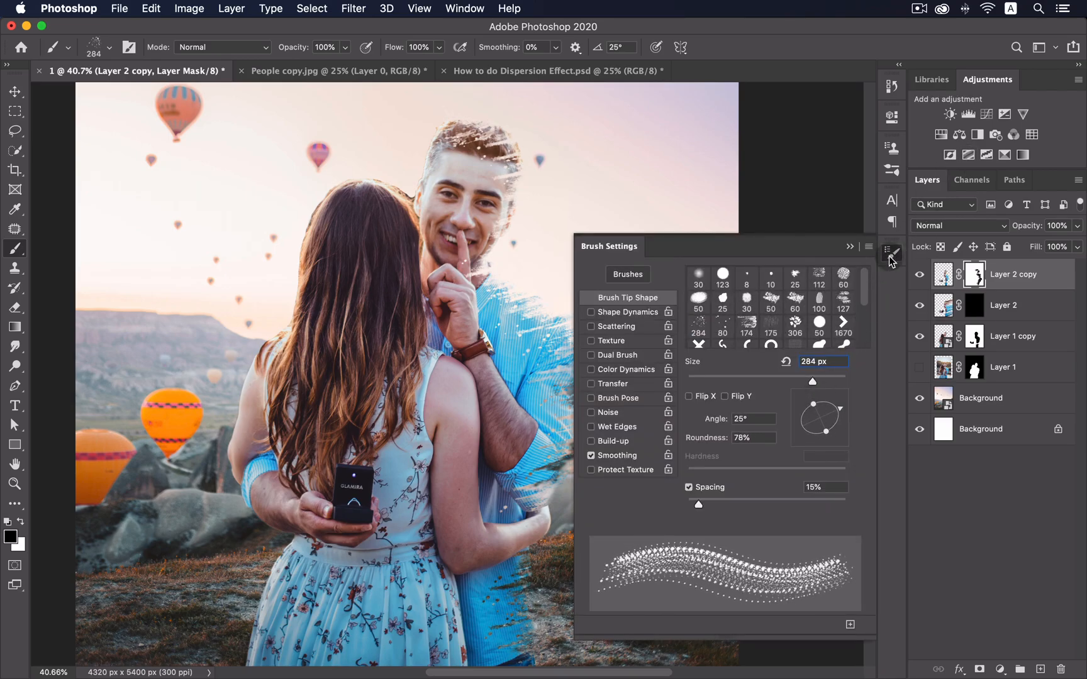
left_click(890, 257)
key("bracketright")
key("bracketright")
key("bracketright")
key("bracketright")
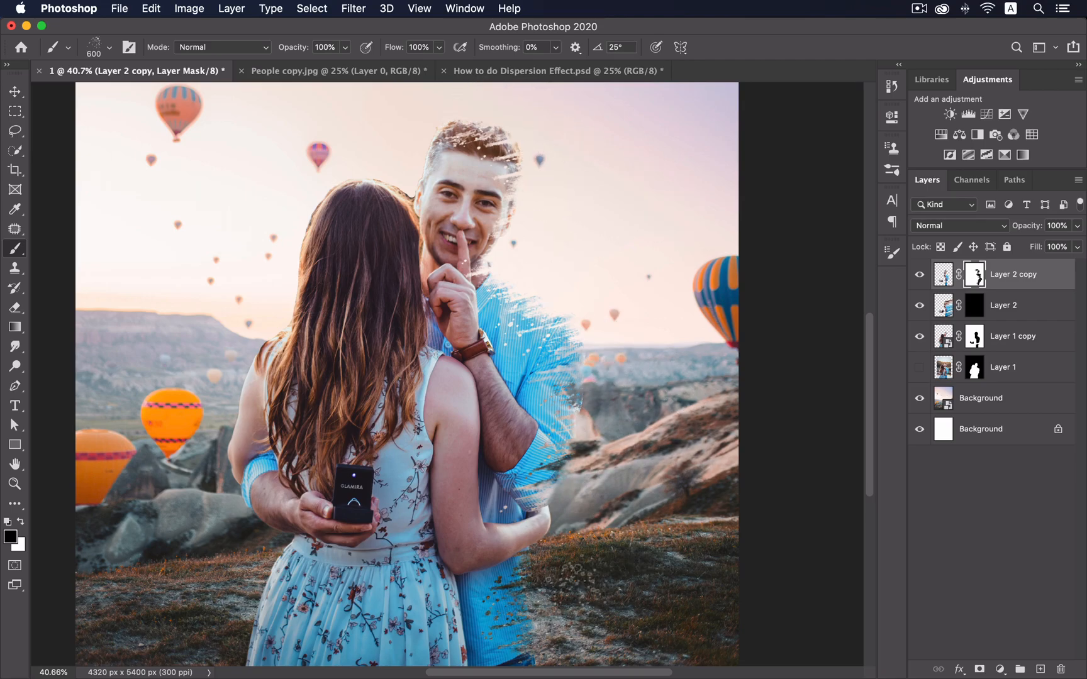
- Use the 175 brush tip rotated to -60° at size 600
left_click(890, 255)
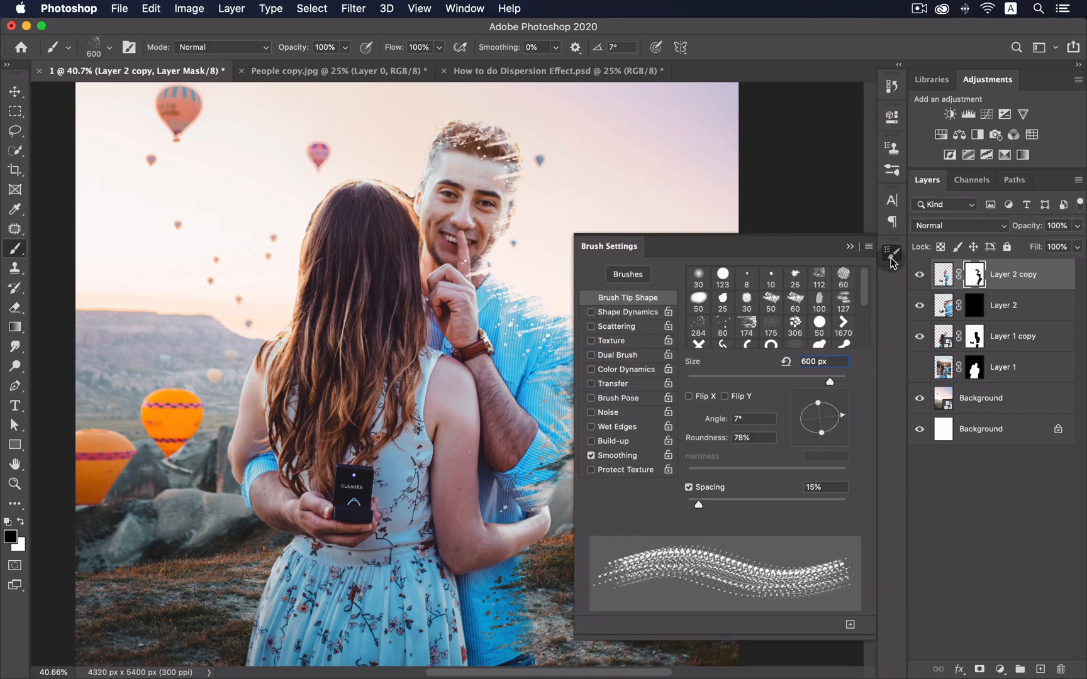
left_click(890, 258)
left_click(889, 259)
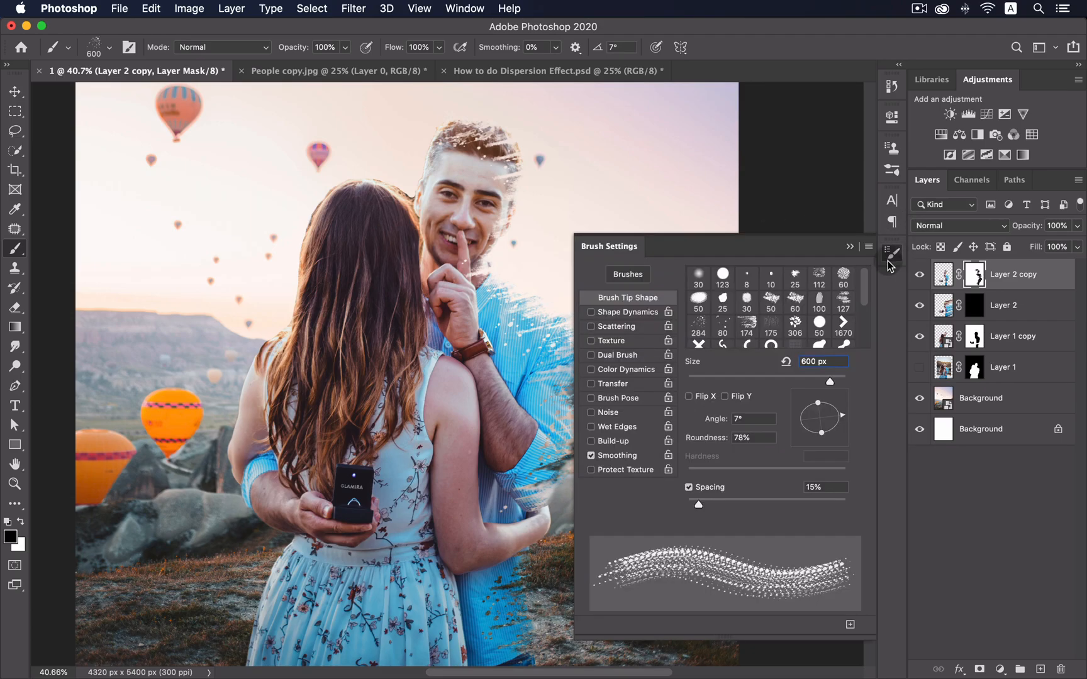
left_click(780, 325)
left_click_drag(835, 411, 843, 453)
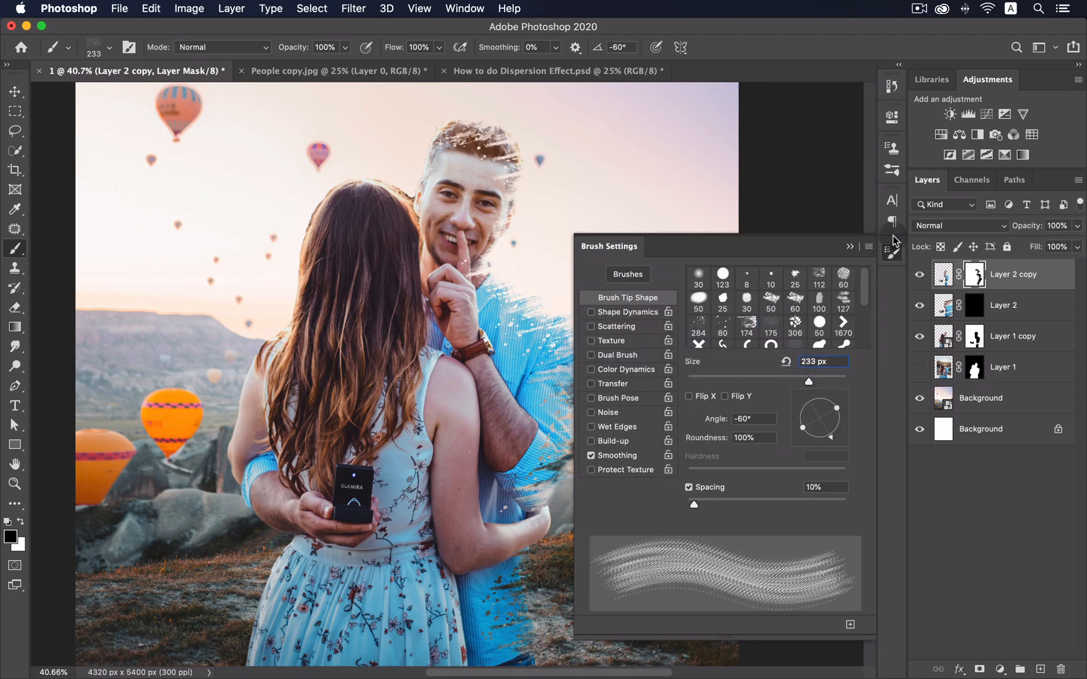
left_click(891, 258)
key("bracketright")
key("bracketright")
key("bracketright")
key("bracketright")
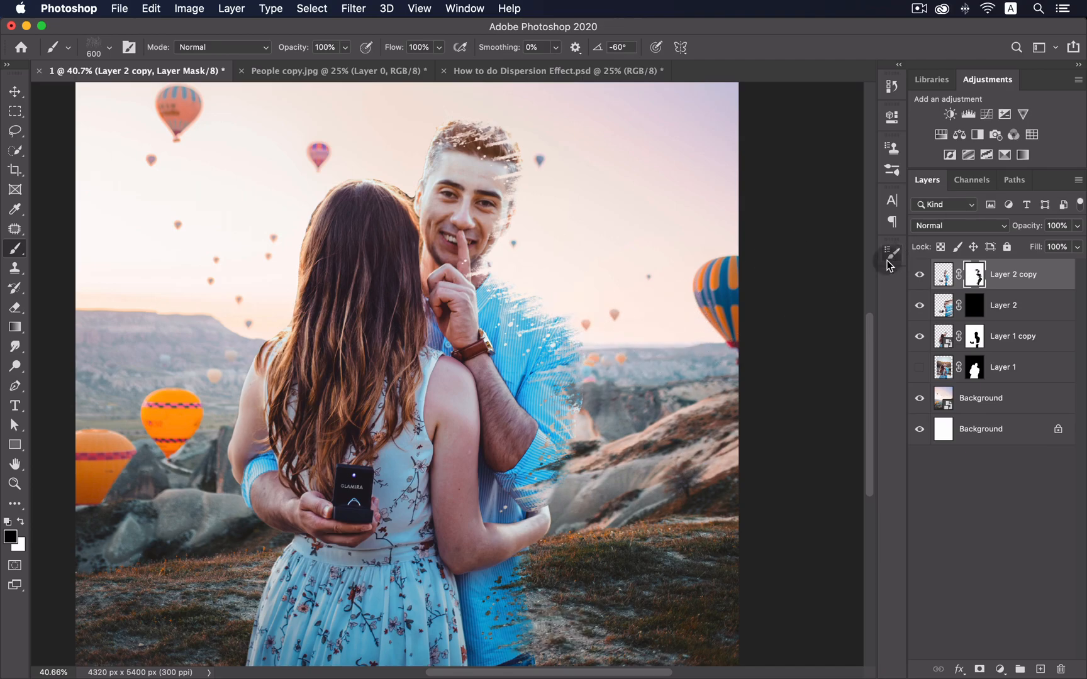
- Rotate the tip to -68°, remove strokes on the rocks, and stamp the man's arm
left_click(890, 258)
left_click_drag(834, 440, 830, 447)
left_click(890, 257)
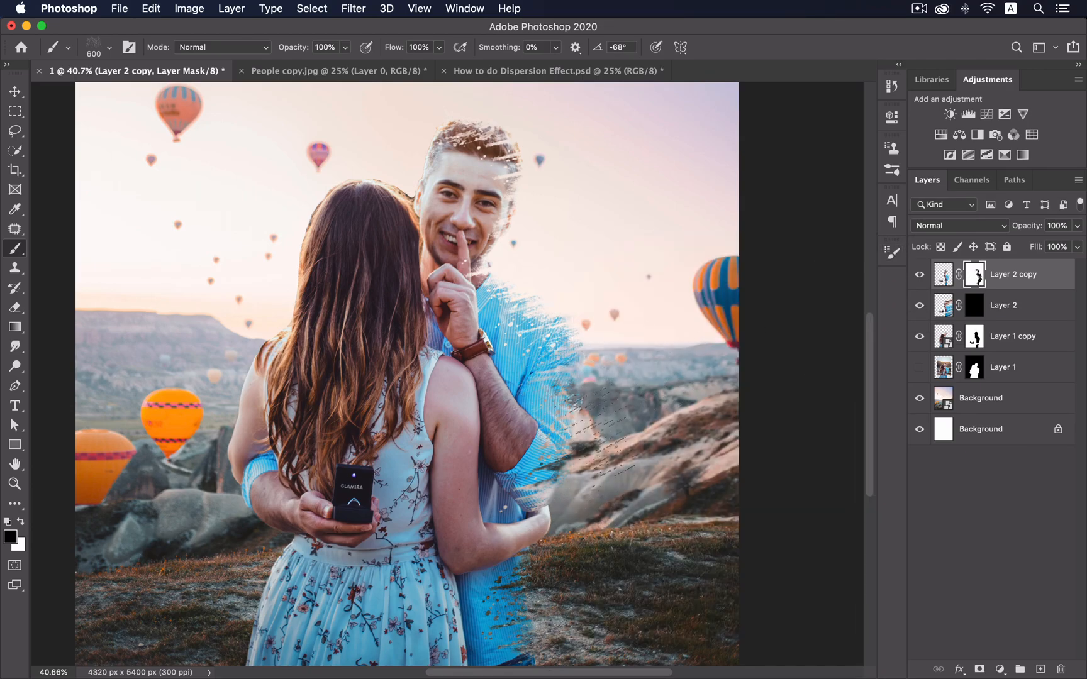
key("super+z")
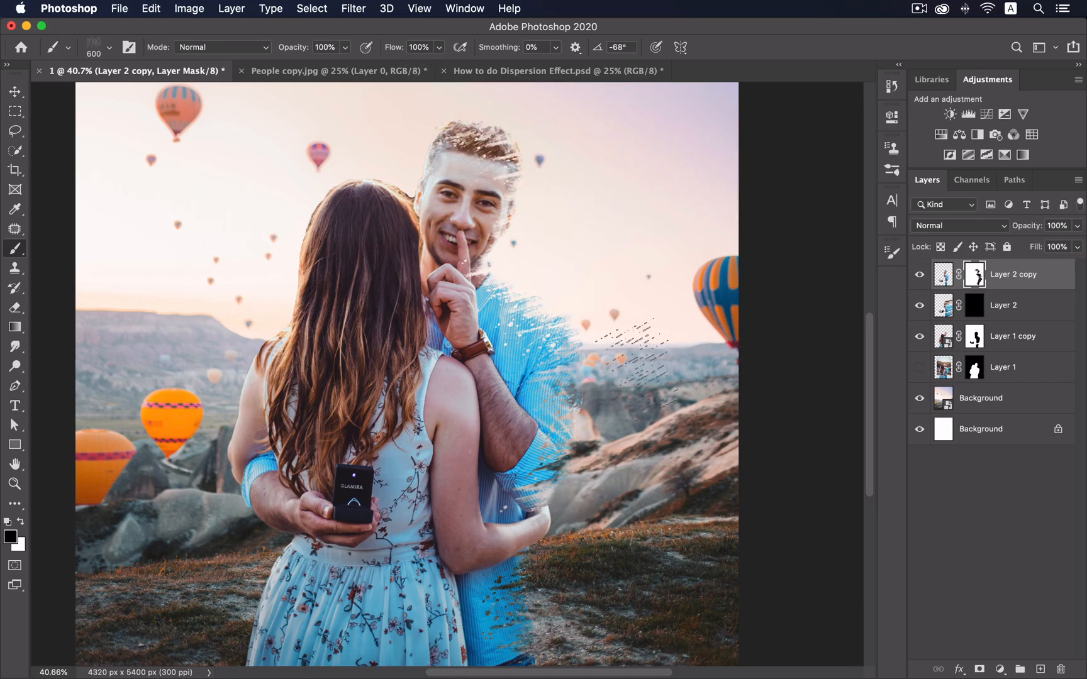
key("super+z")
left_click(498, 464)
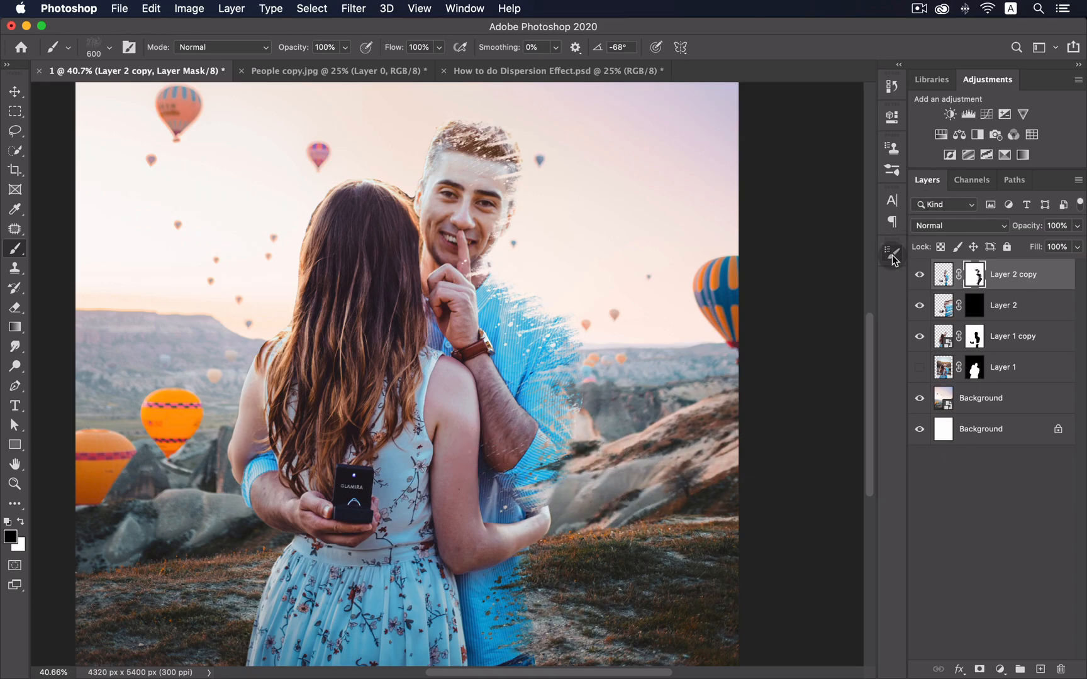
- Switch to the 174 brush tip angled 12° at size 500
left_click(893, 252)
left_click(747, 322)
left_click(893, 253)
left_click(892, 253)
left_click_drag(844, 417, 819, 406)
left_click(893, 253)
key("bracketright")
key("bracketright")
key("bracketright")
key("bracketright")
key("bracketright")
key("bracketright")
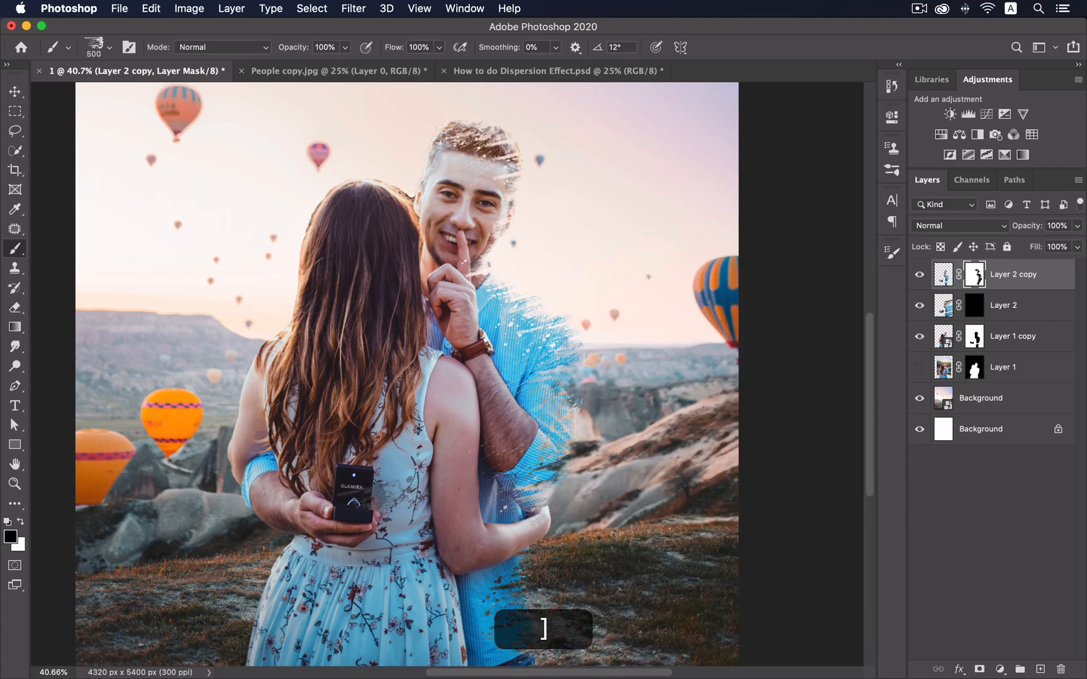
- Angle the tip to 19°, shrink to 200, and undo strokes covering the phone
left_click(893, 252)
left_click_drag(845, 402, 843, 398)
left_click(893, 253)
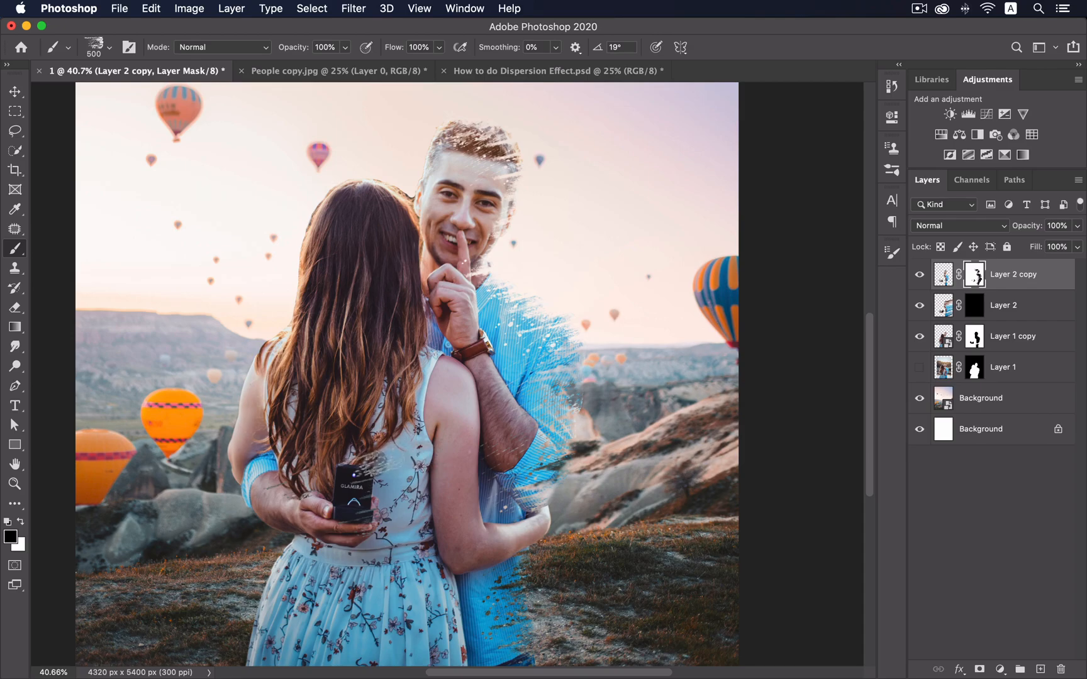
key("bracketleft")
key("bracketleft")
key("bracketleft")
key("bracketleft")
key("super+z")
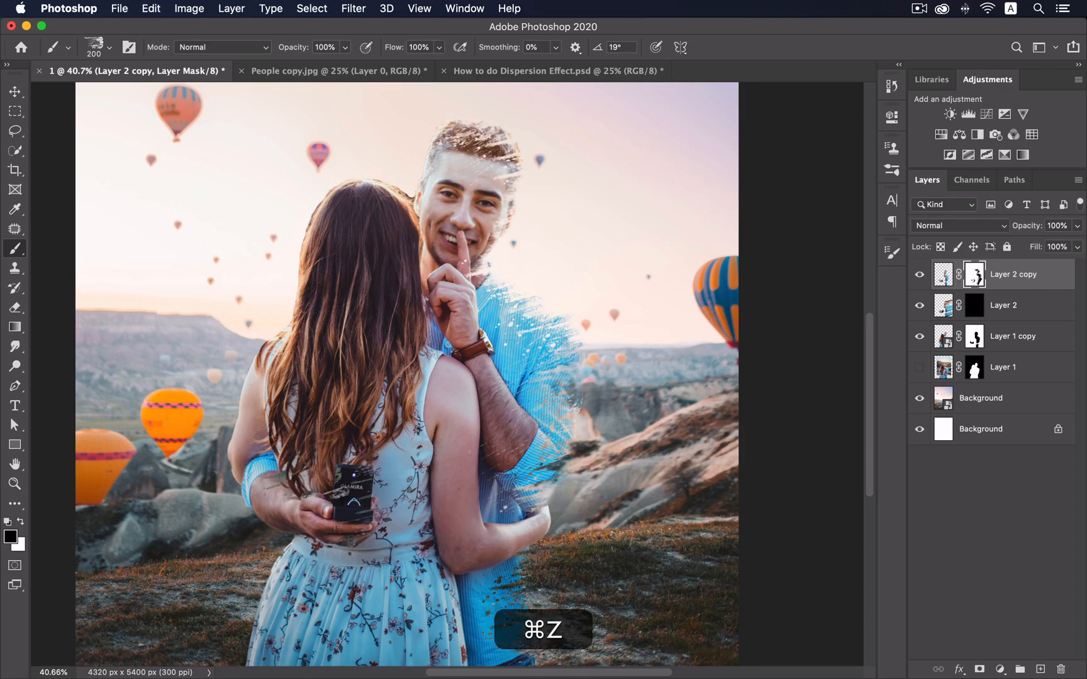
key("super+z")
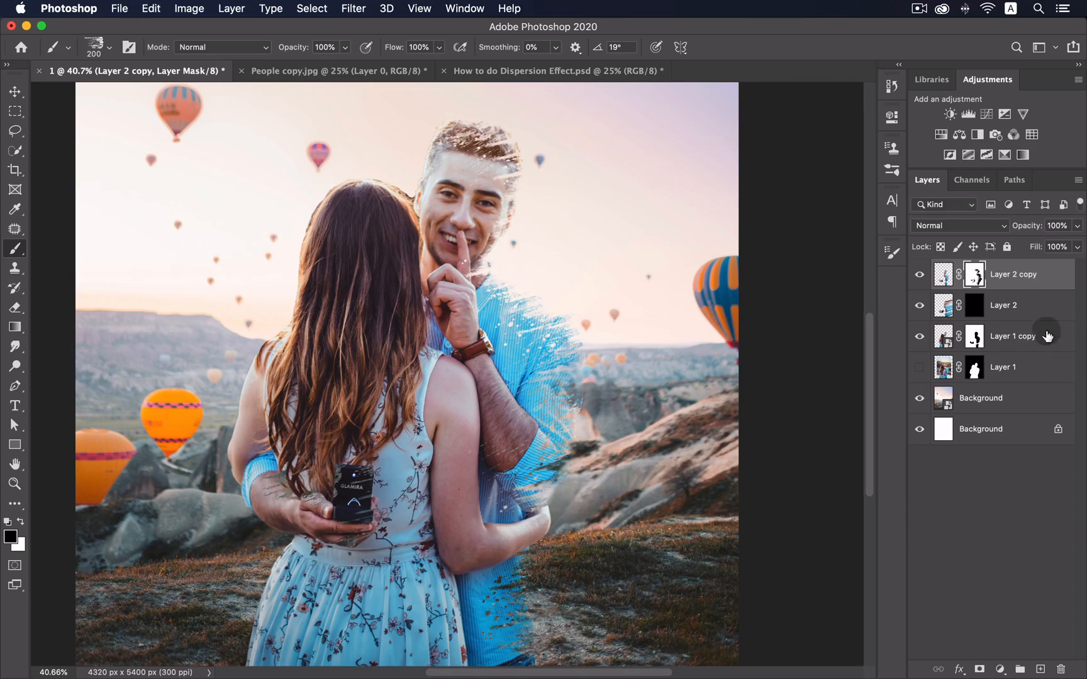
- Try the dotted 80 px tip at 125, undoing its stroke on the hand and forearm
left_click(892, 254)
left_click(721, 323)
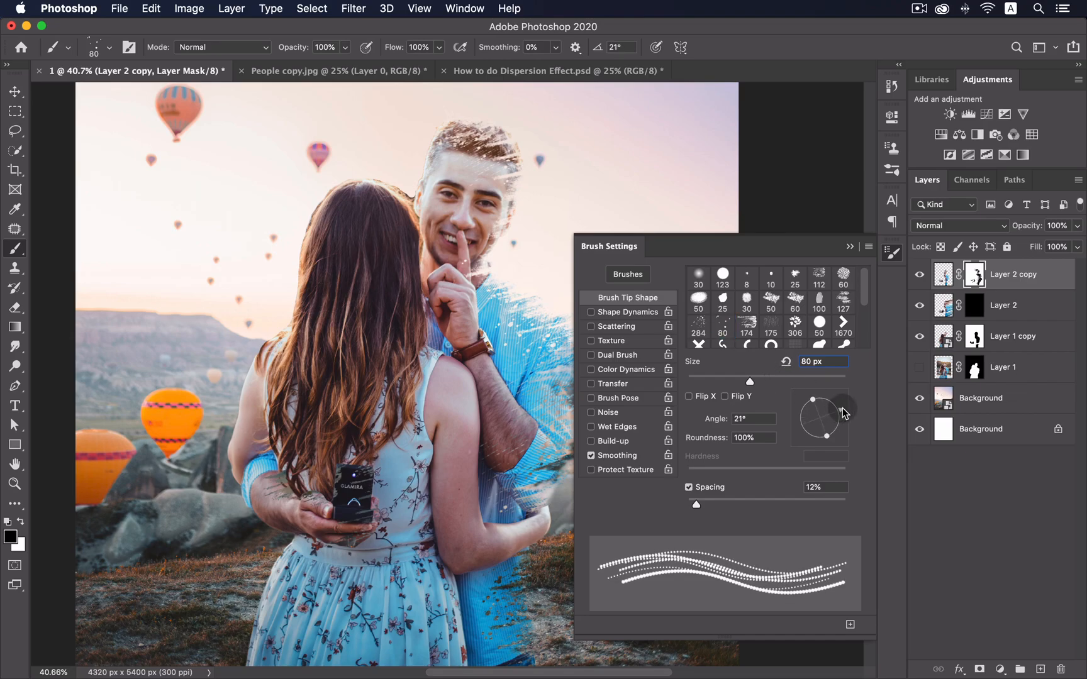
left_click(892, 254)
key("bracketright")
key("bracketright")
key("bracketright")
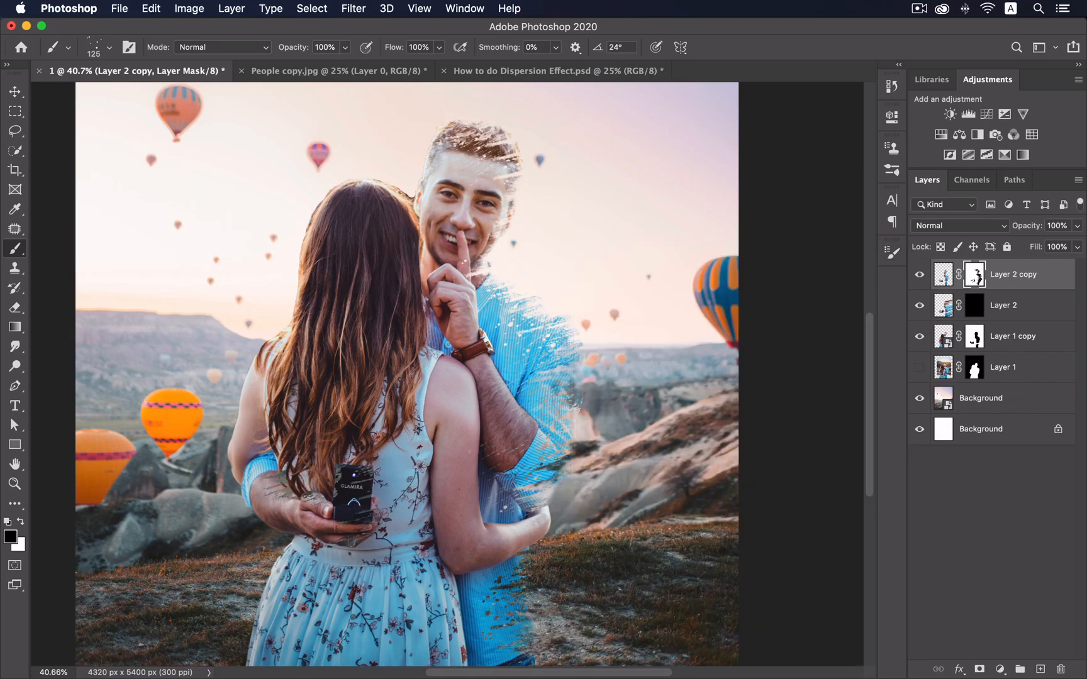
key("super+z")
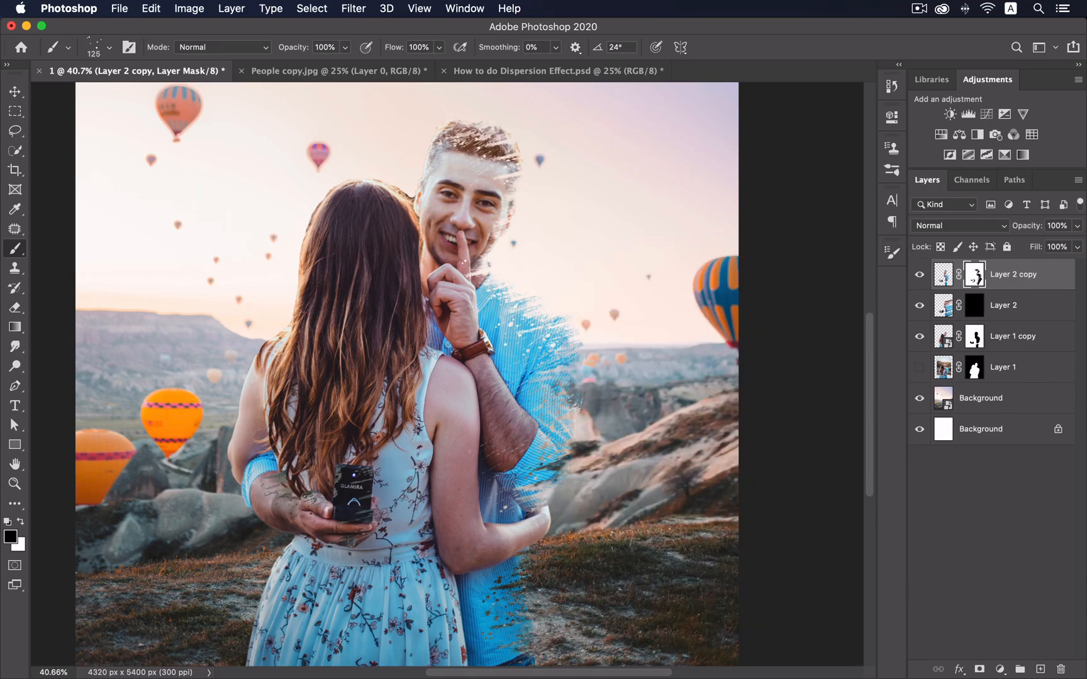
- Pick the 127 splatter tip, tilt it to 12° and flatten its roundness
left_click(900, 256)
left_click(840, 302)
left_click_drag(847, 418, 846, 412)
left_click_drag(815, 398, 817, 405)
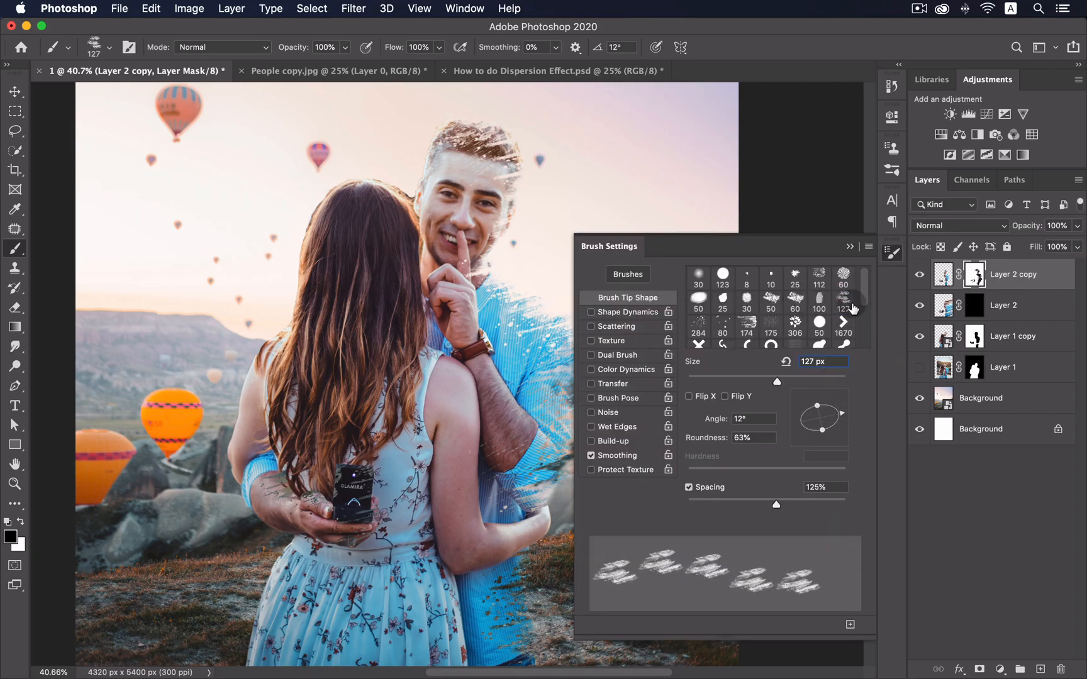
left_click(890, 257)
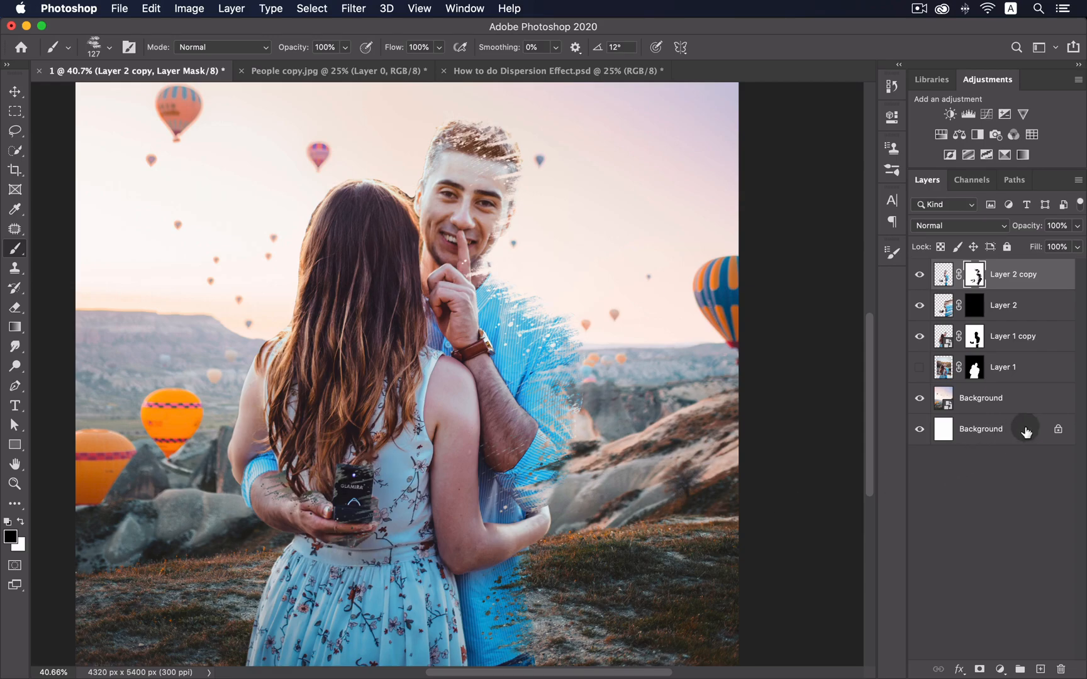
- On Layer 2's mask, set brush 174 at -151°, 600 px, painting white
left_click(972, 306)
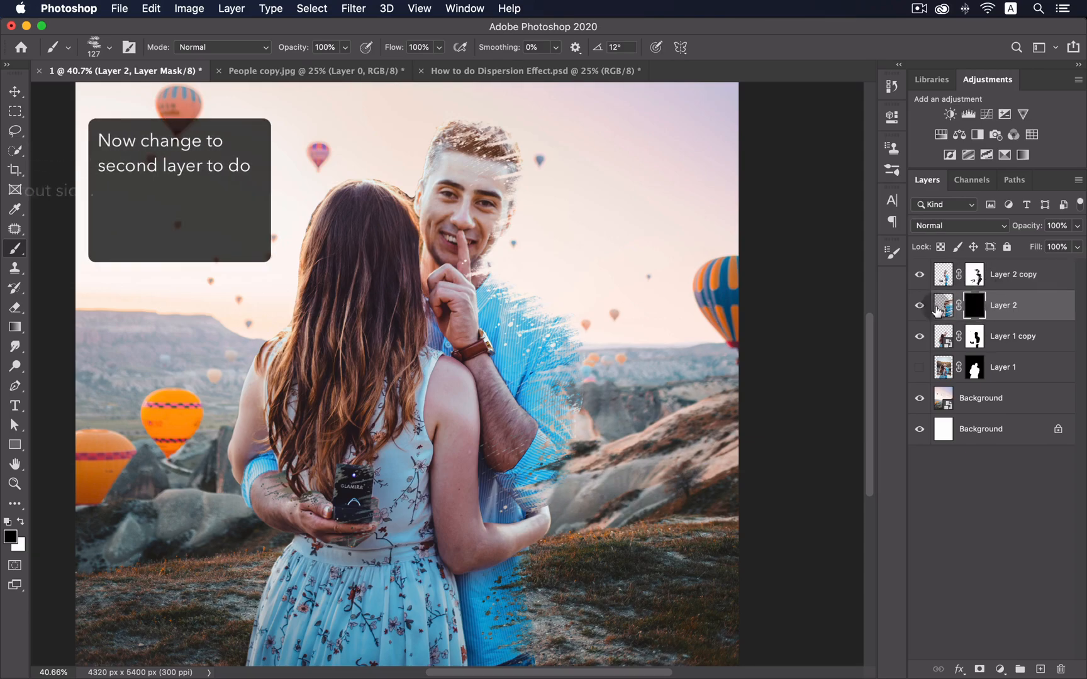
left_click(891, 252)
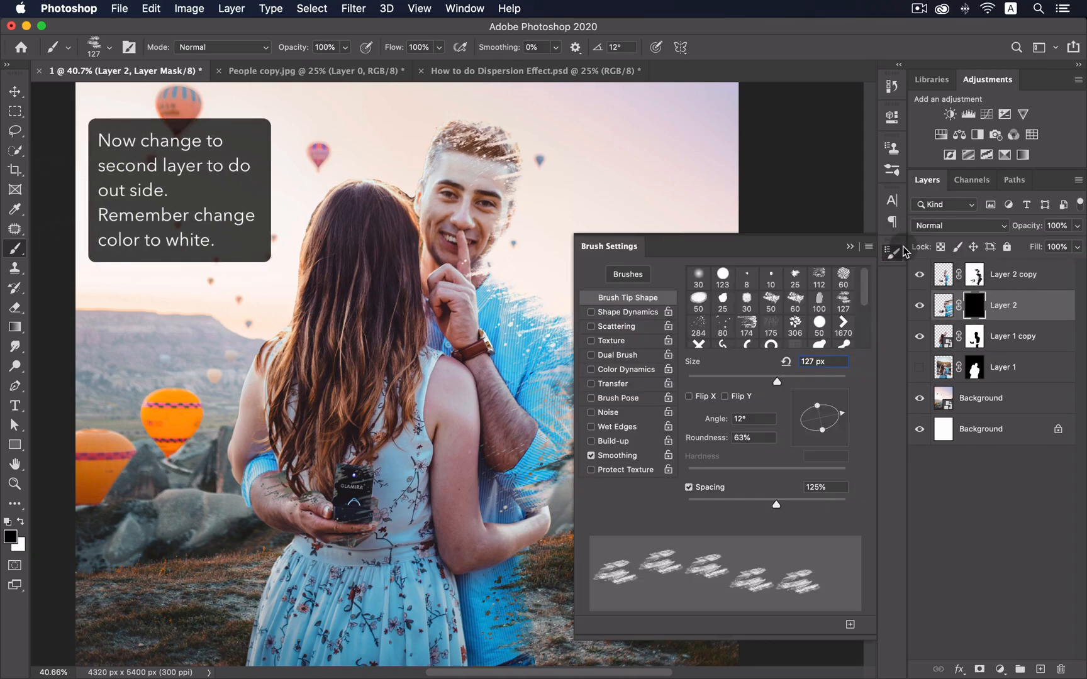
left_click(755, 327)
mouse_move(841, 420)
left_mouse_down()
mouse_move(823, 440)
mouse_move(779, 444)
mouse_move(814, 412)
mouse_move(820, 428)
left_mouse_up()
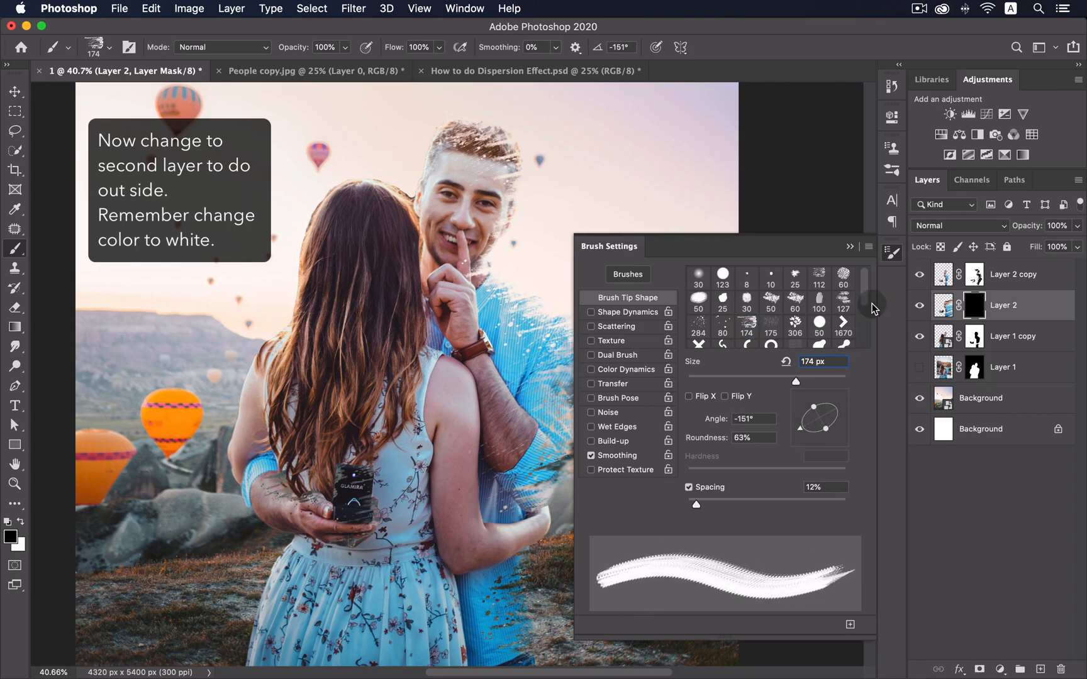
left_click(894, 254)
key("bracketright")
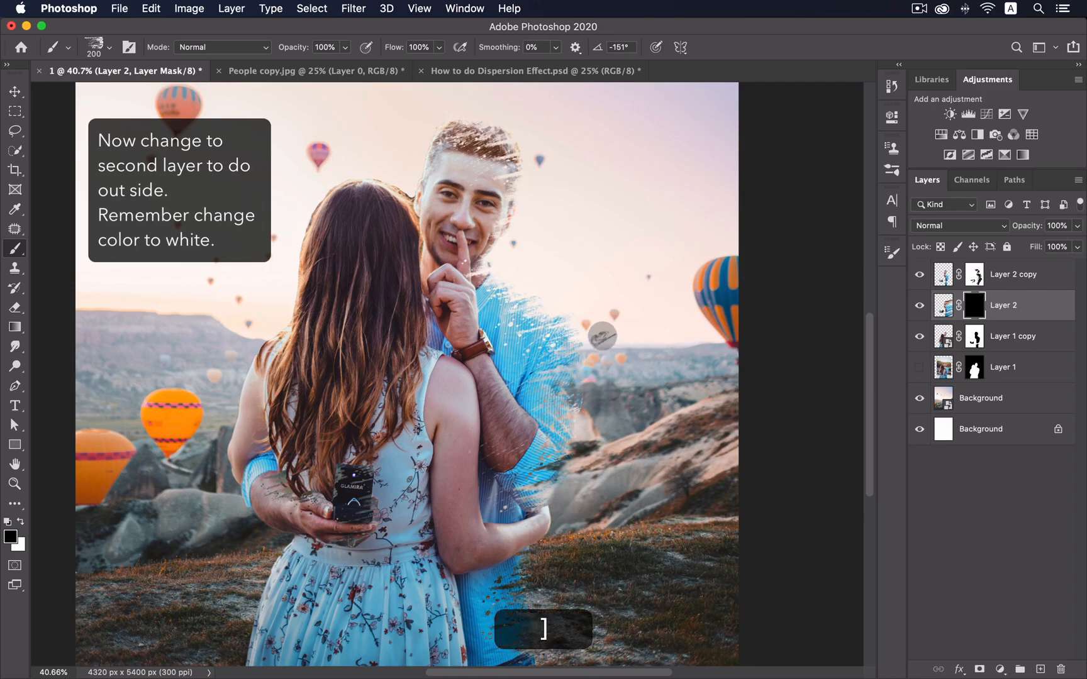
key("bracketright")
key("bracketright")
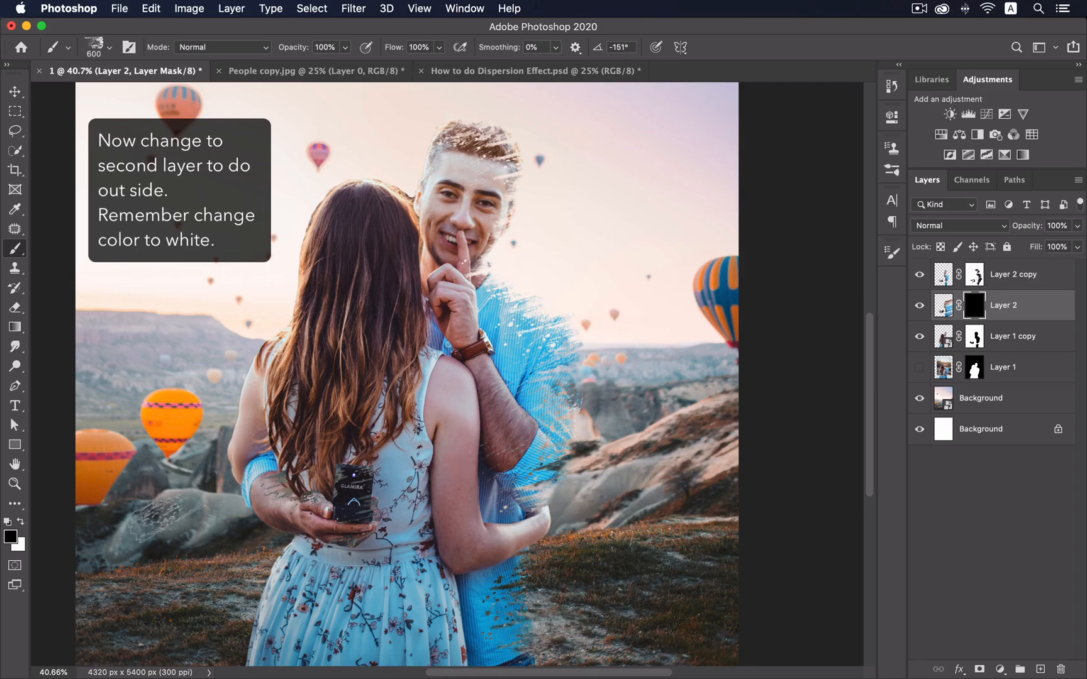
left_click(21, 523)
- Test streaks by the man's arm, undo them, and rotate the tip slightly further
left_click(575, 324)
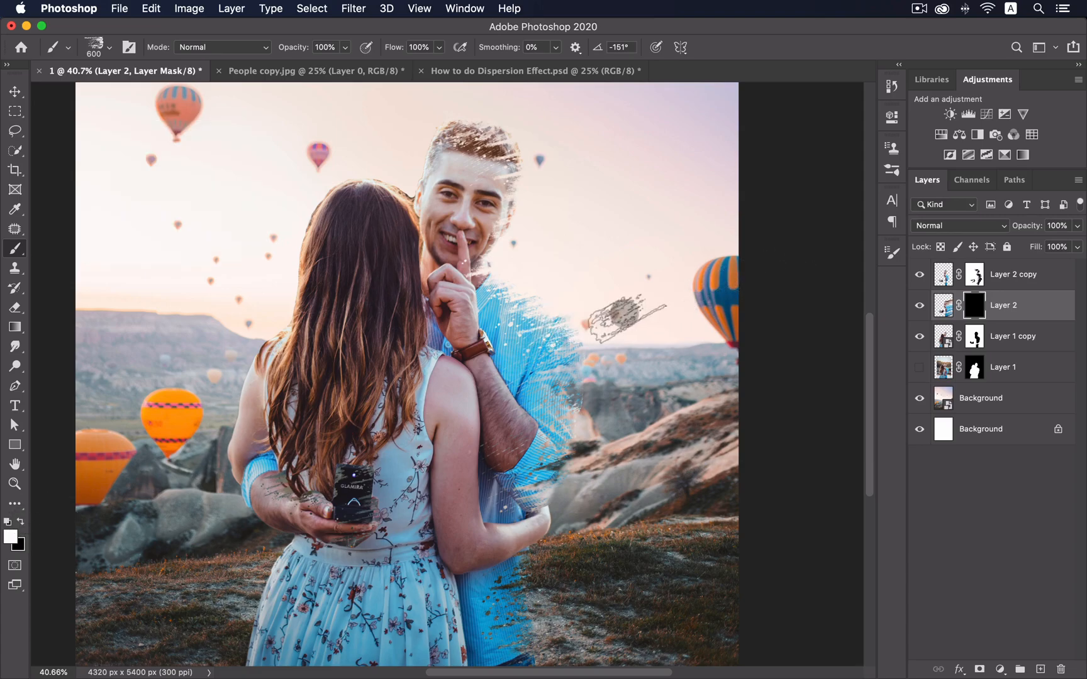
left_click_drag(568, 324, 601, 310)
key("super+z")
key("super+z")
key("super+z")
key("super+z")
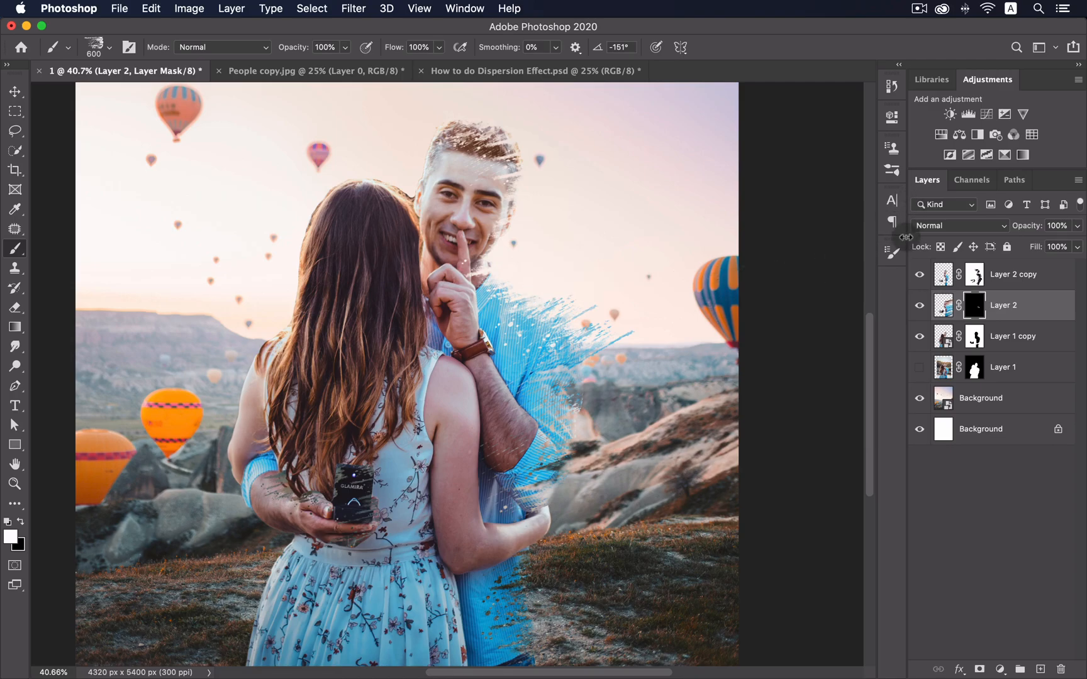
key("super+z")
left_click(892, 252)
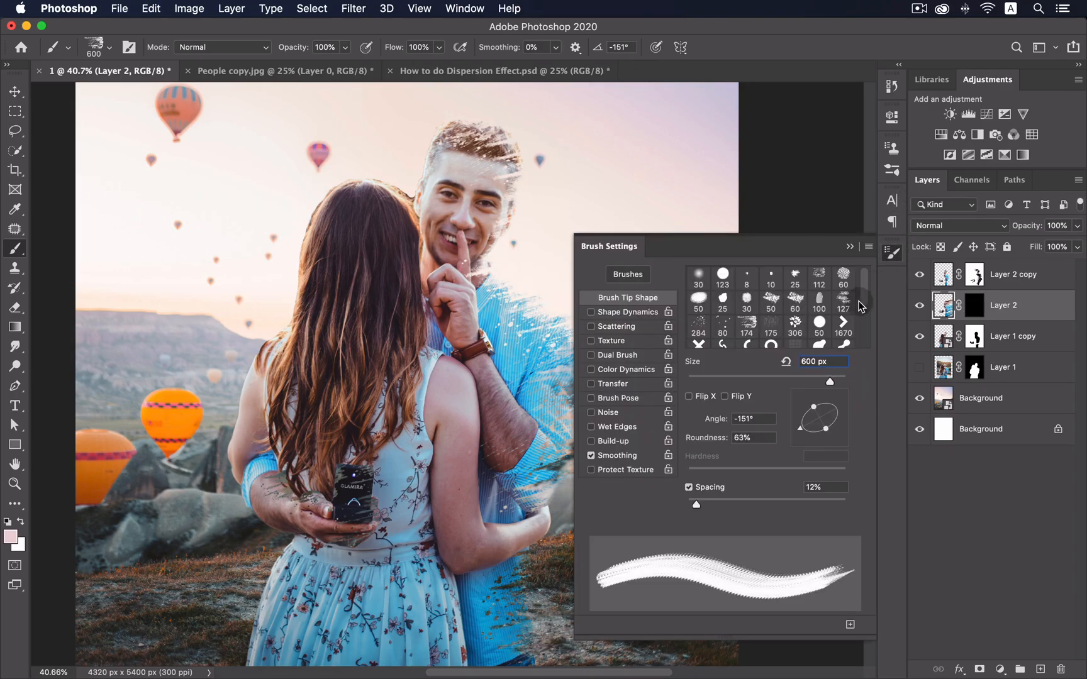
left_click_drag(796, 428, 793, 426)
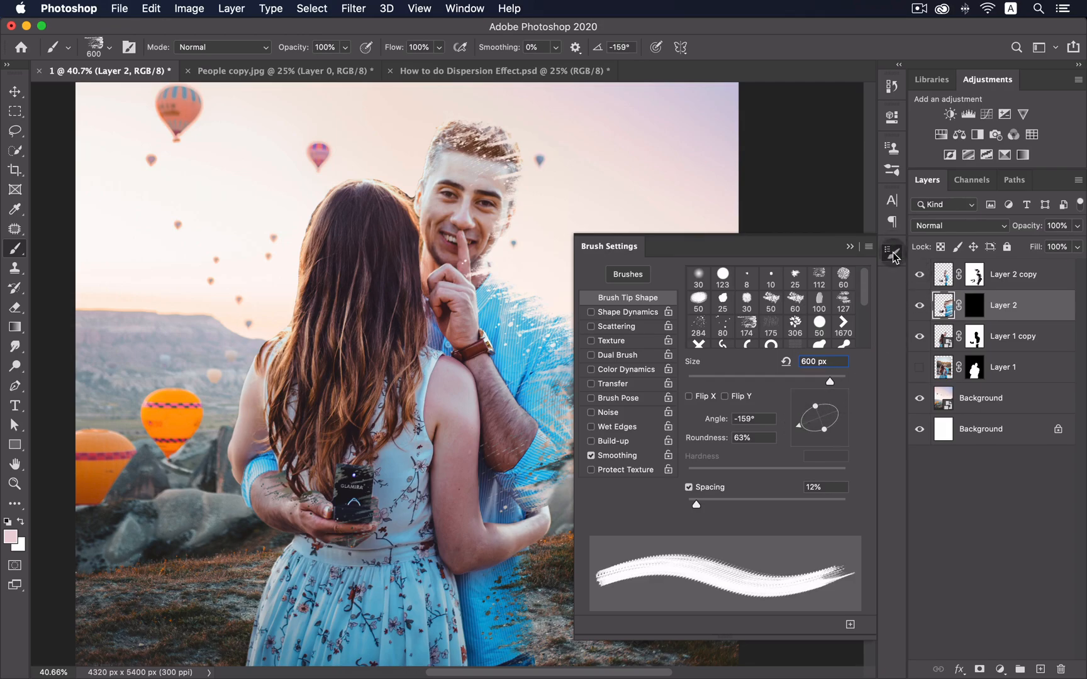
left_click(893, 254)
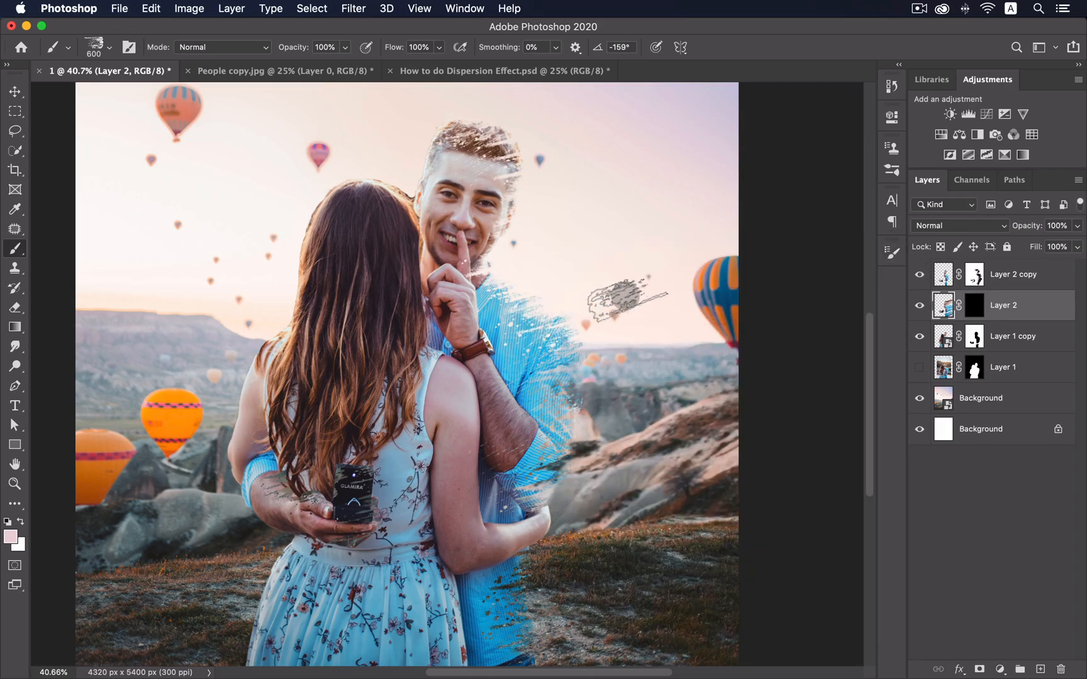
key("super+z")
- Dab dispersion streaks along the man's shoulder, cheek, temple and hair
left_click(979, 308)
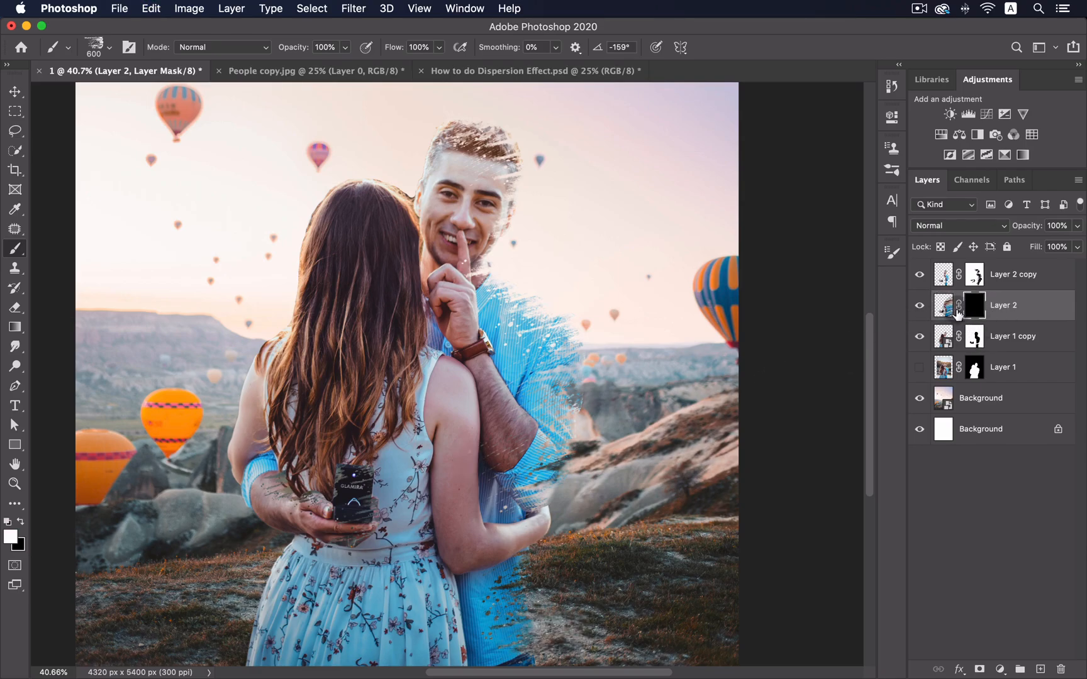
left_click(580, 330)
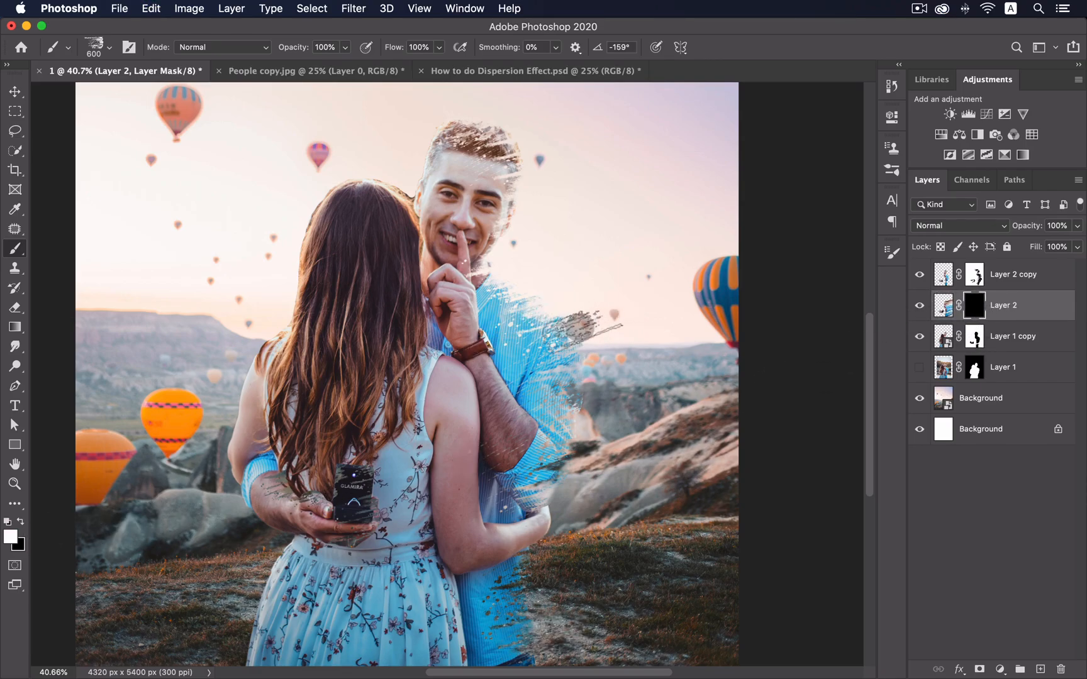
key("super+z")
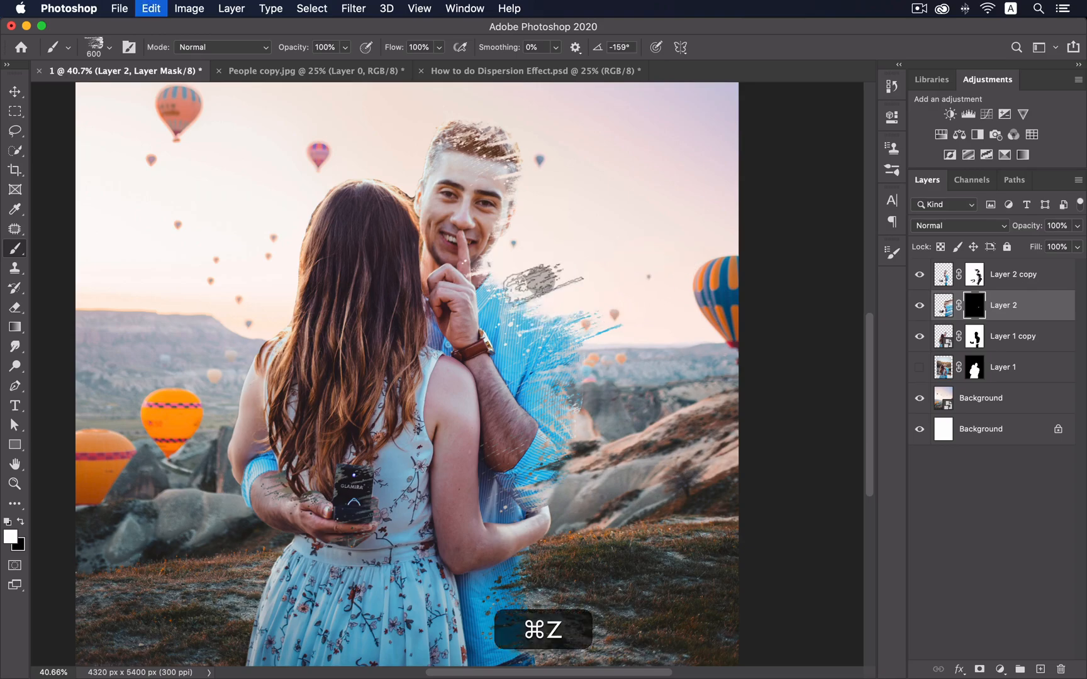
left_click(536, 277)
left_click(542, 309)
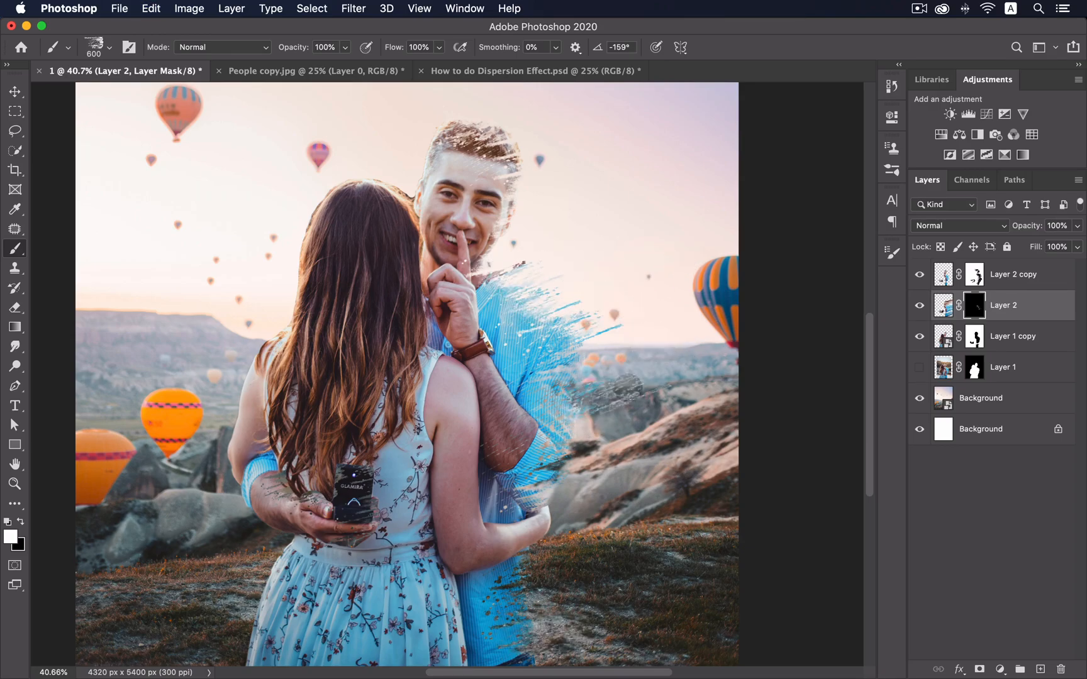
left_click(523, 264)
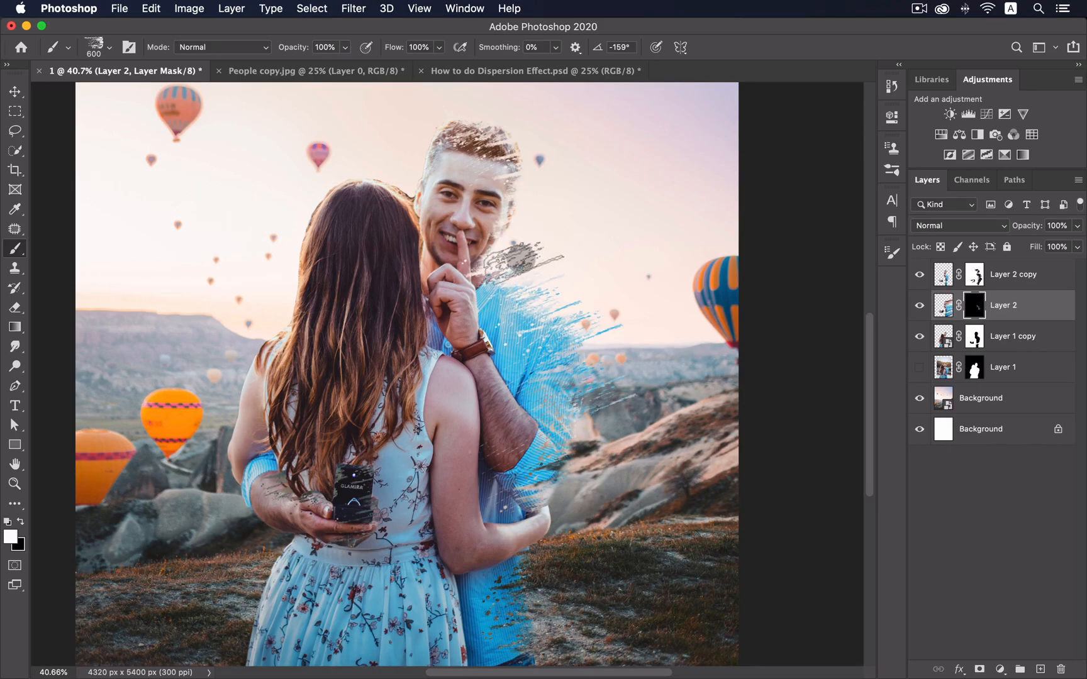
left_click(533, 218)
left_click(536, 171)
left_click(493, 143)
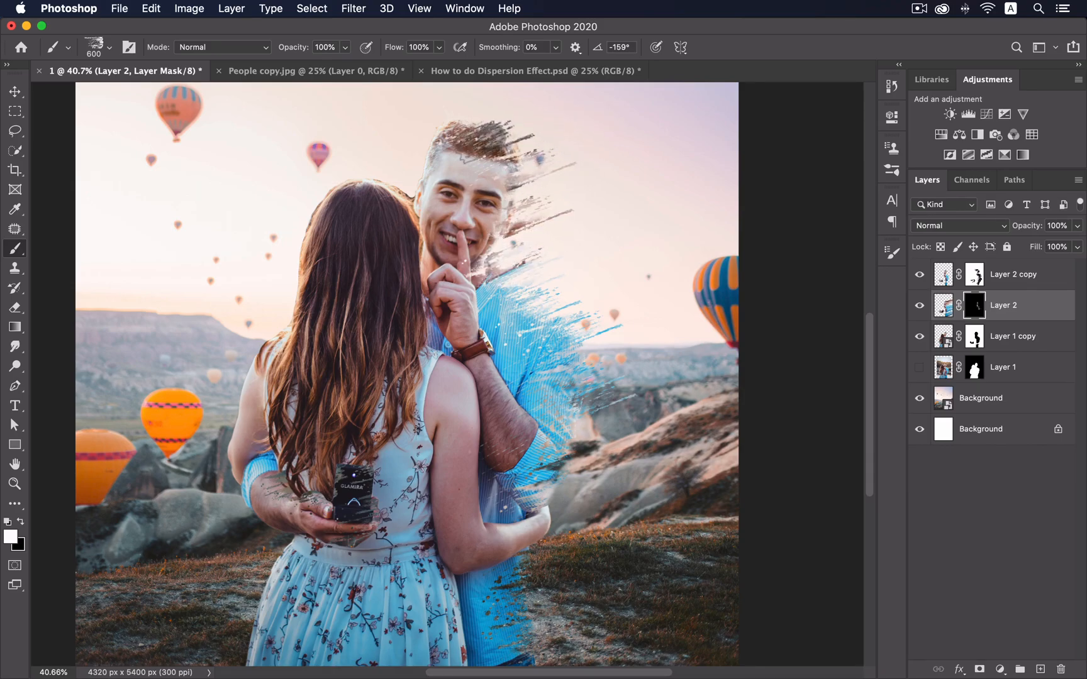
left_click(535, 199)
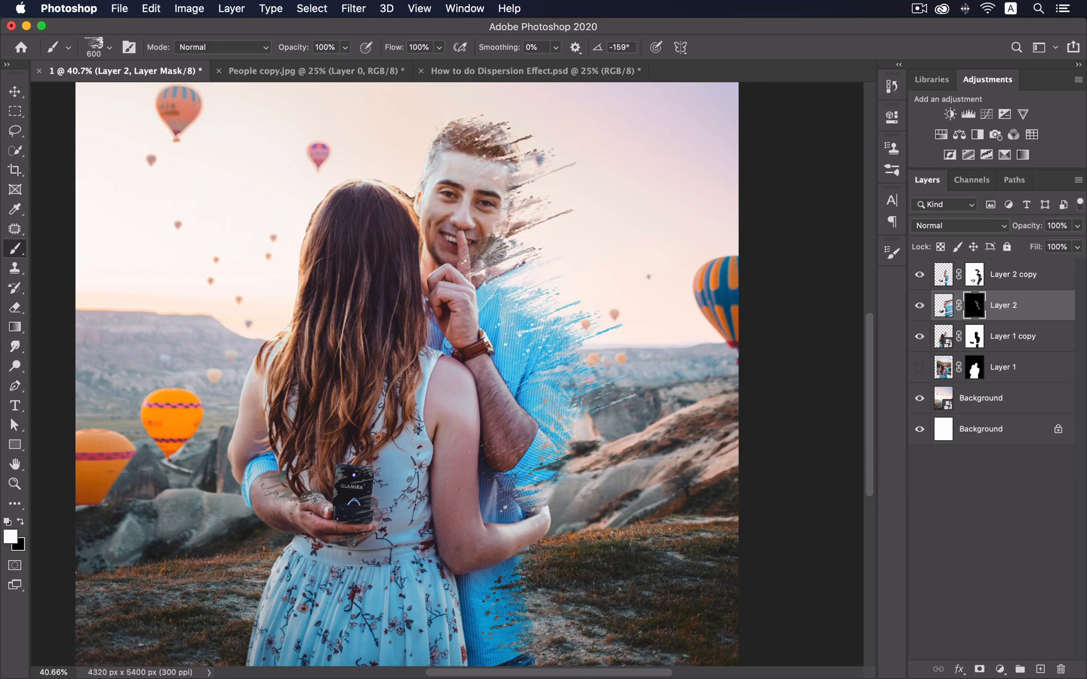
- Dab dispersion right of the elbow and beside the lower shirt
left_click(577, 483)
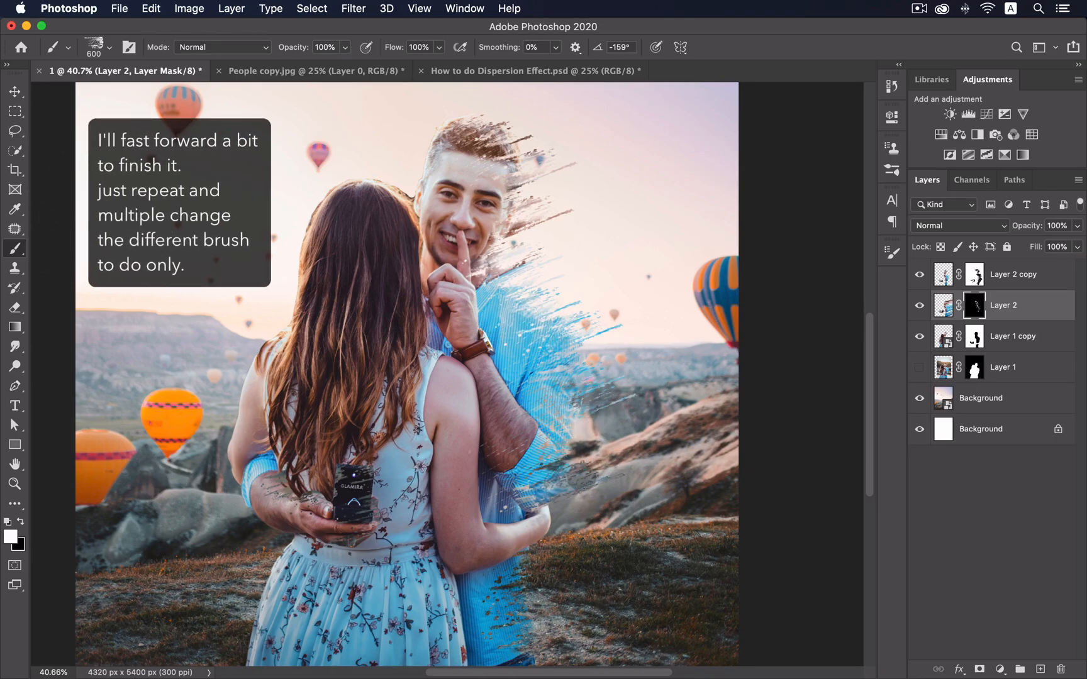
left_click(537, 566)
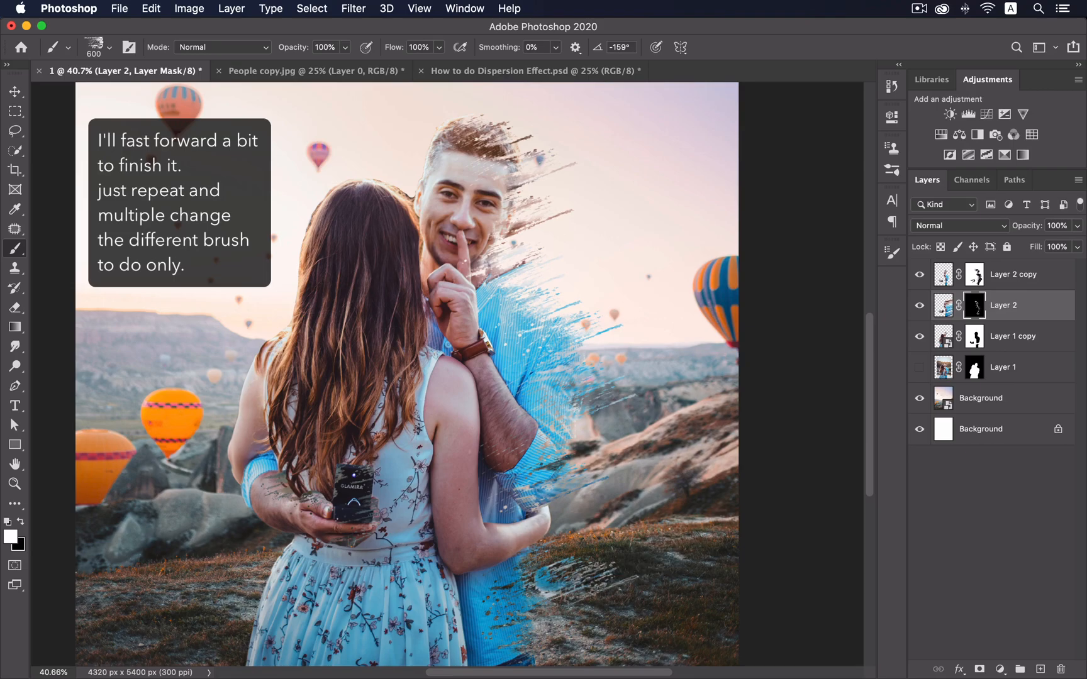
key("super+z")
left_click(564, 584)
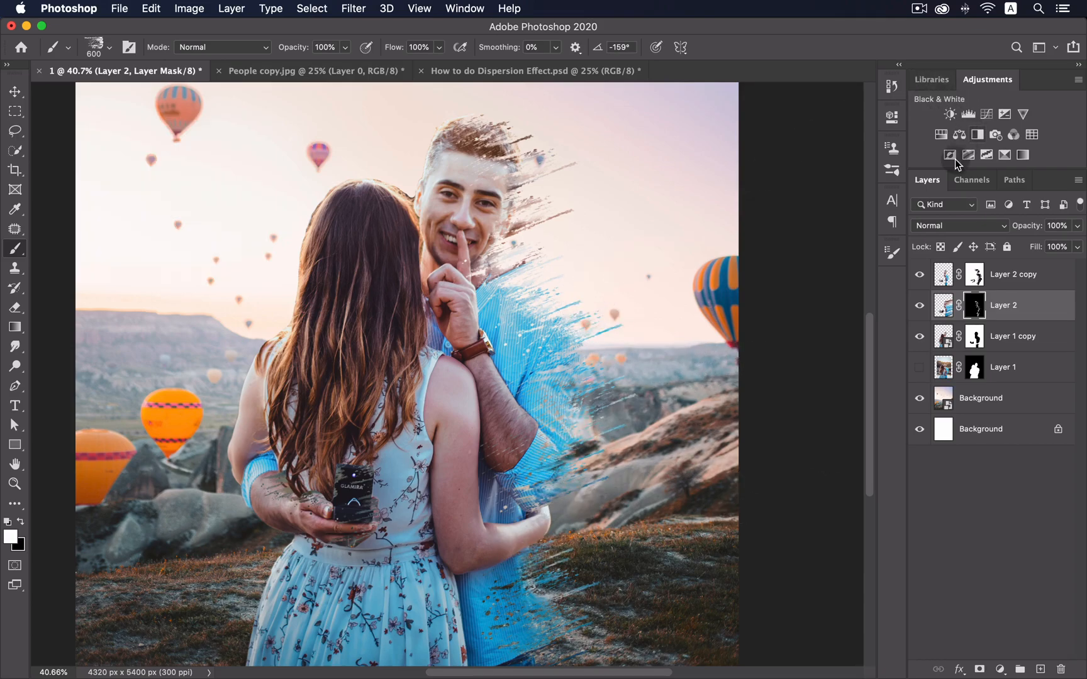
- Set the 284 tip tilted and flattened at 600 px, then undo a test dab
left_click(892, 252)
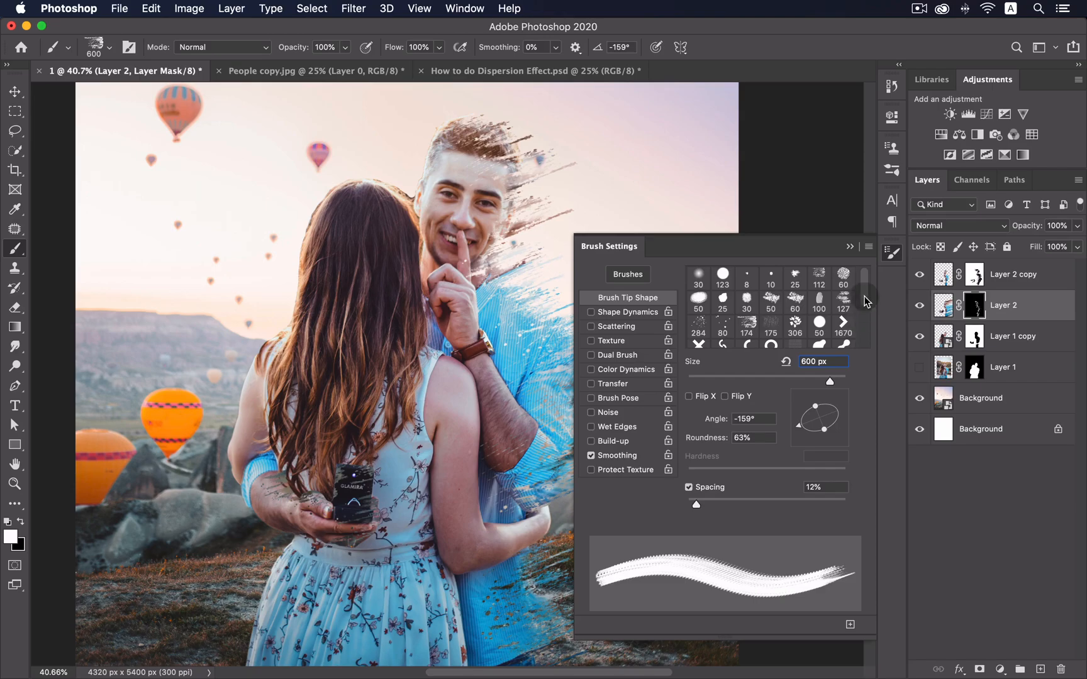
left_click(705, 326)
left_click_drag(841, 419, 839, 412)
left_click_drag(815, 399, 759, 453)
left_click(891, 252)
key("]")
key("]")
key("]")
key("]")
key("]")
key("]")
left_click(542, 300)
key("super+z")
- Undo splatter specks right of the face and try another tip at 224 px
left_click(892, 253)
left_click(891, 253)
left_click(525, 195)
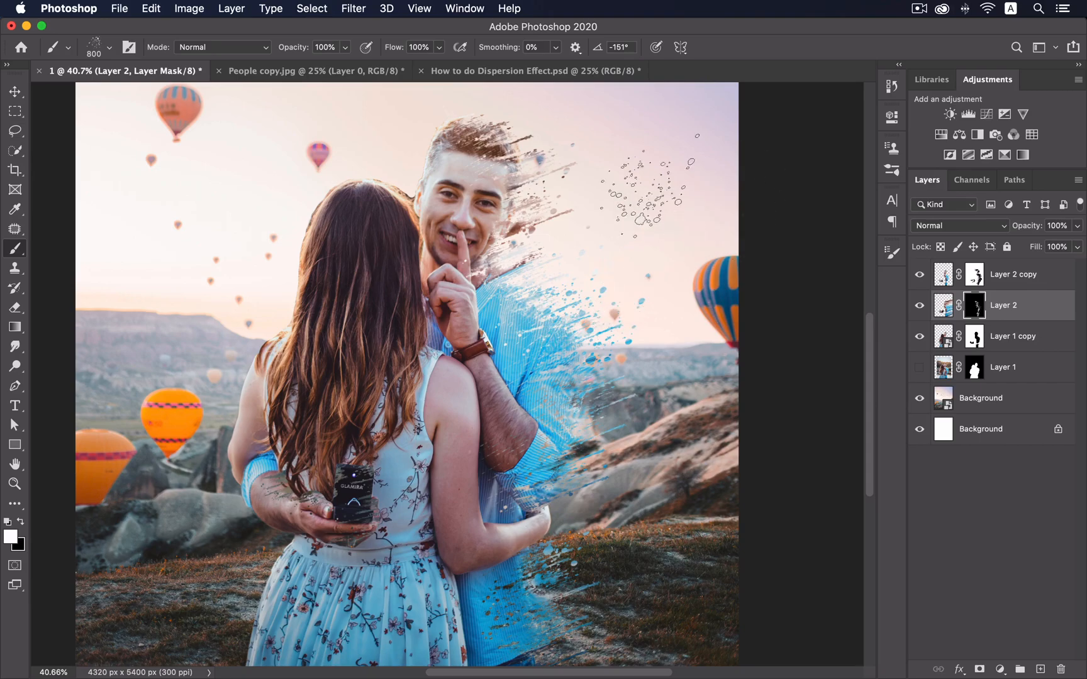
key("super+z")
left_click(892, 253)
left_click(731, 326)
left_click(808, 379)
left_click(892, 252)
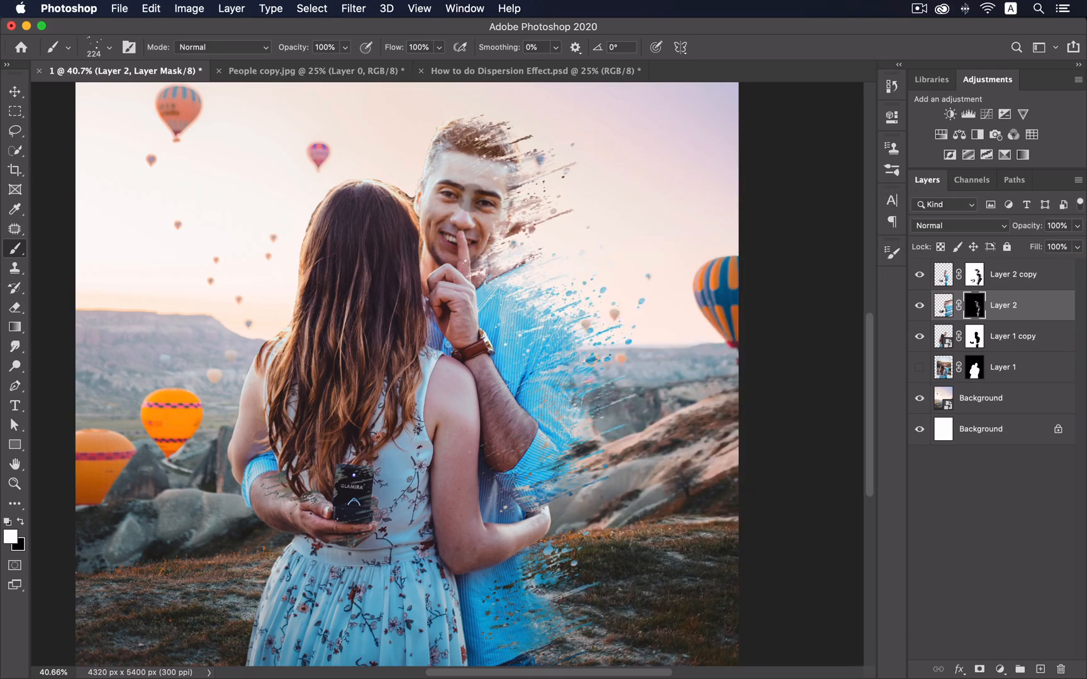
- Switch to the 127 px splatter tip rotated to 18°
left_click(892, 253)
left_click(842, 301)
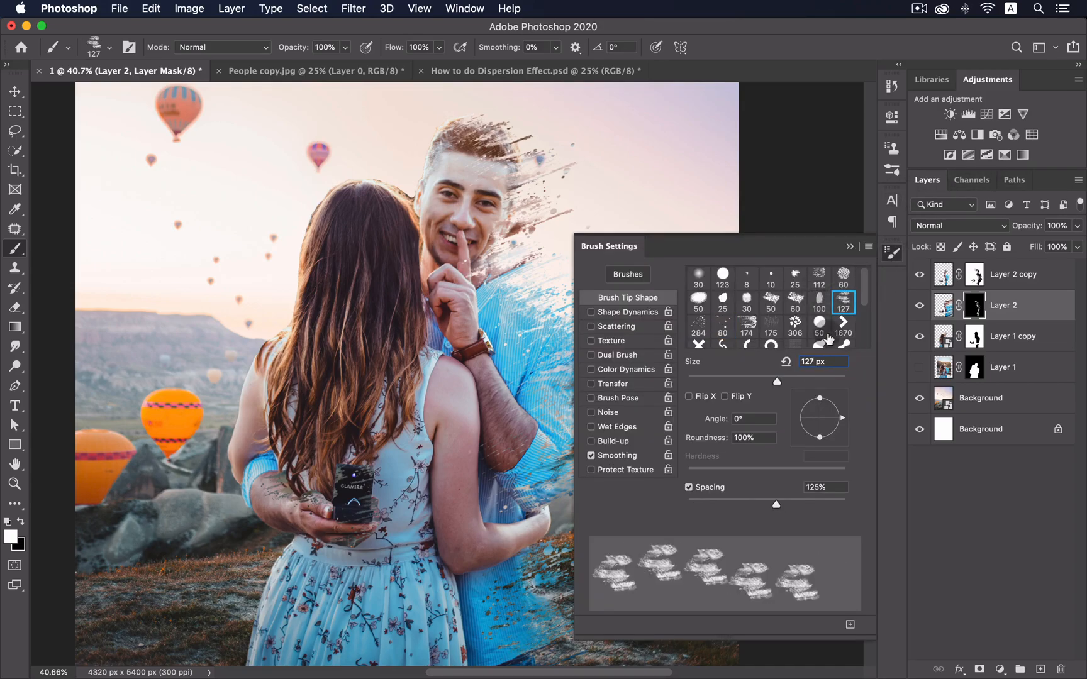
left_click_drag(825, 436, 841, 410)
left_click(892, 253)
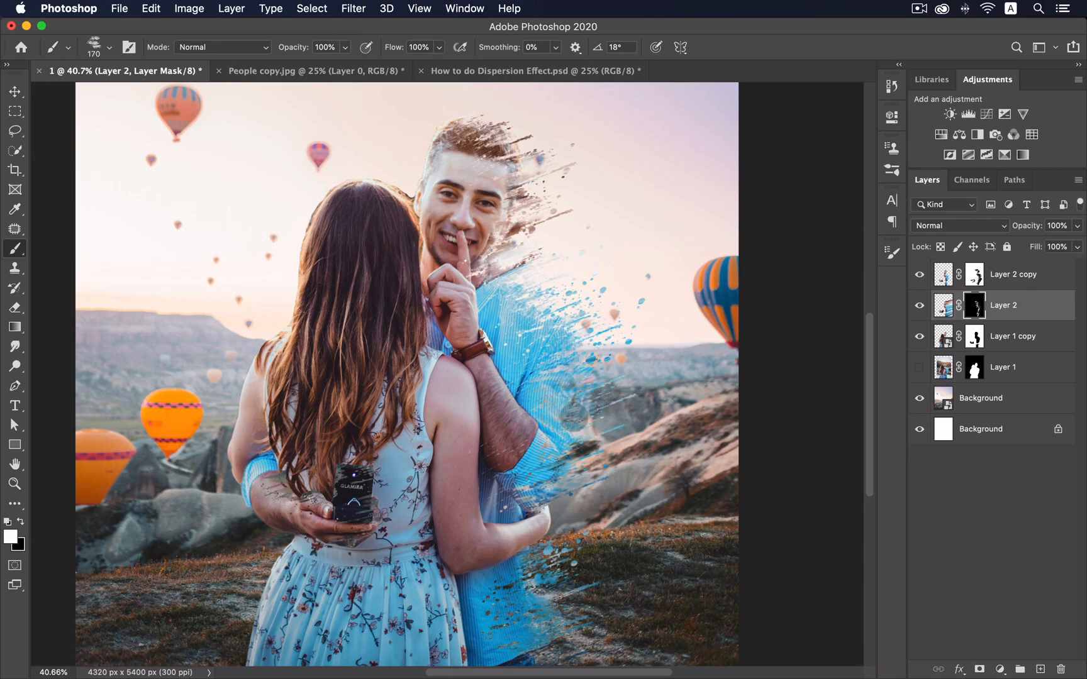
- Use the 30 px round tip at 184 px, flattened and tilted 23°, undoing test dabs
left_click(895, 252)
left_click(746, 301)
left_click(799, 379)
left_click_drag(841, 418, 815, 401)
left_click_drag(841, 412, 842, 408)
left_click(893, 252)
left_click(594, 432)
key("super+z")
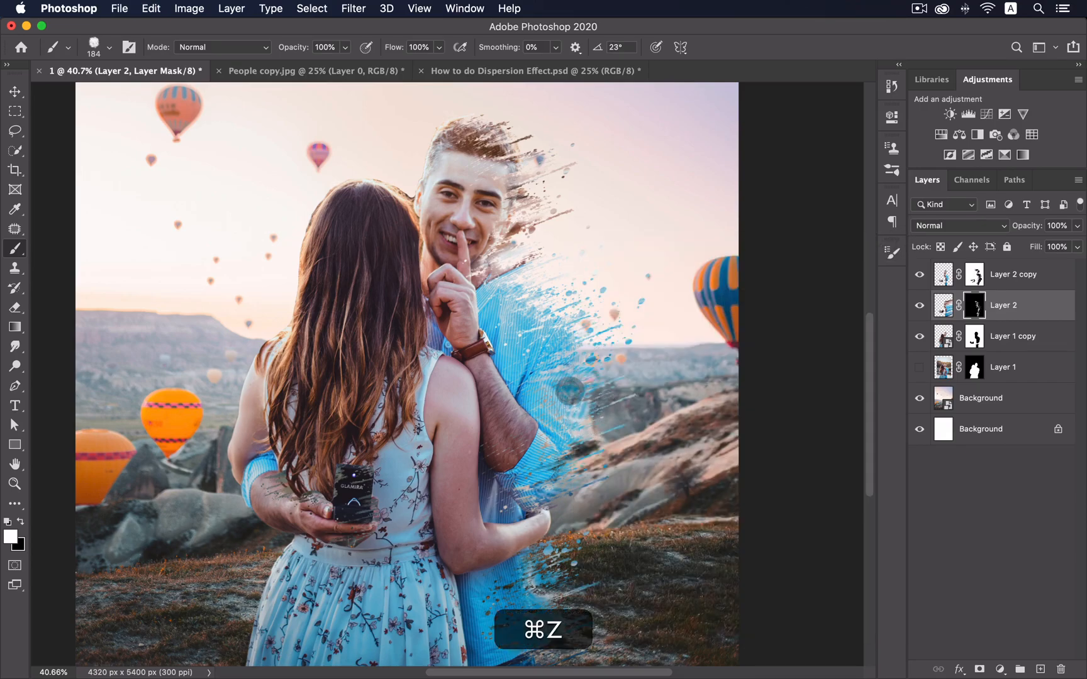
left_click(538, 316)
key("super+z")
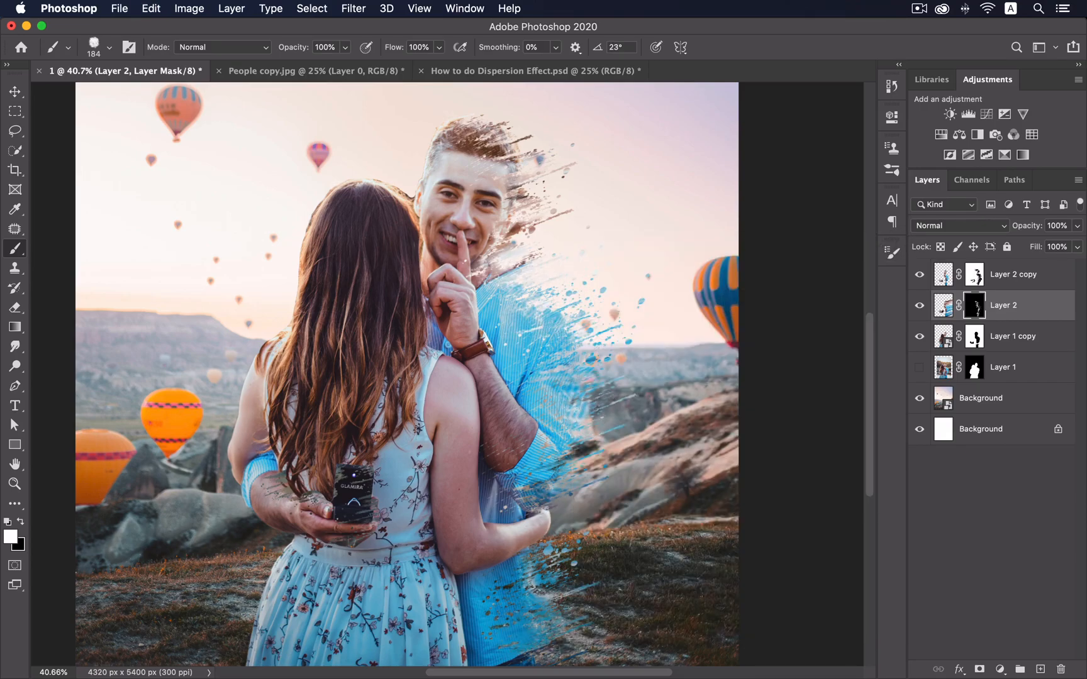
left_click(535, 571)
key("super+z")
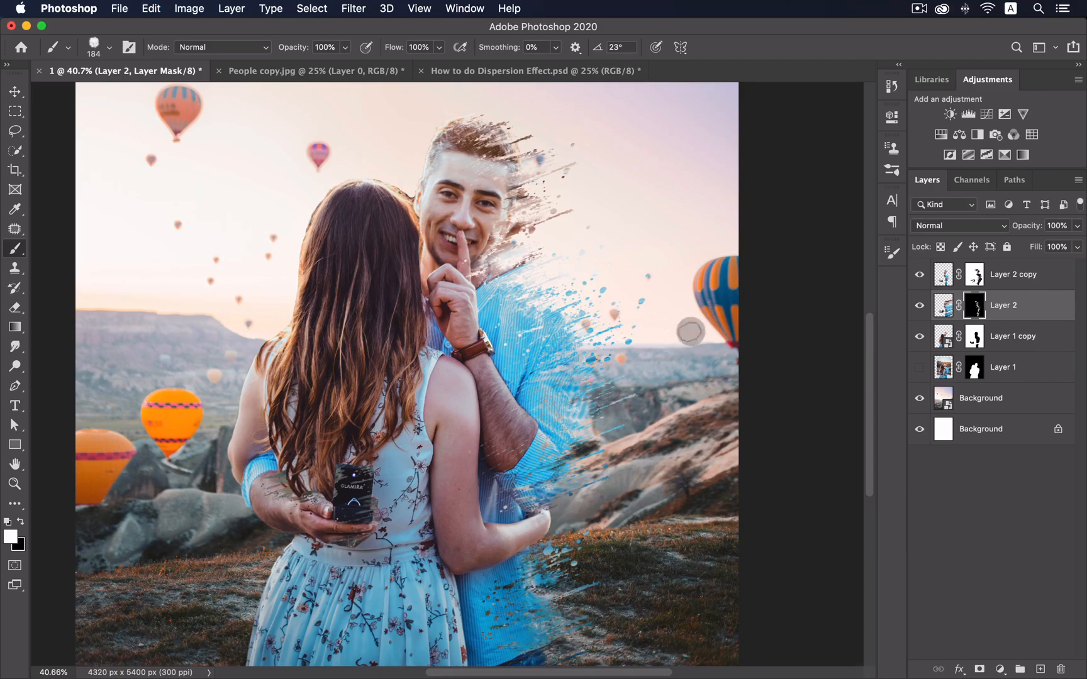
- Re-angle the flattened tip to 29° and undo the last strokes
left_click(892, 252)
left_click_drag(841, 410, 838, 407)
left_click_drag(826, 431, 821, 422)
left_click(510, 306)
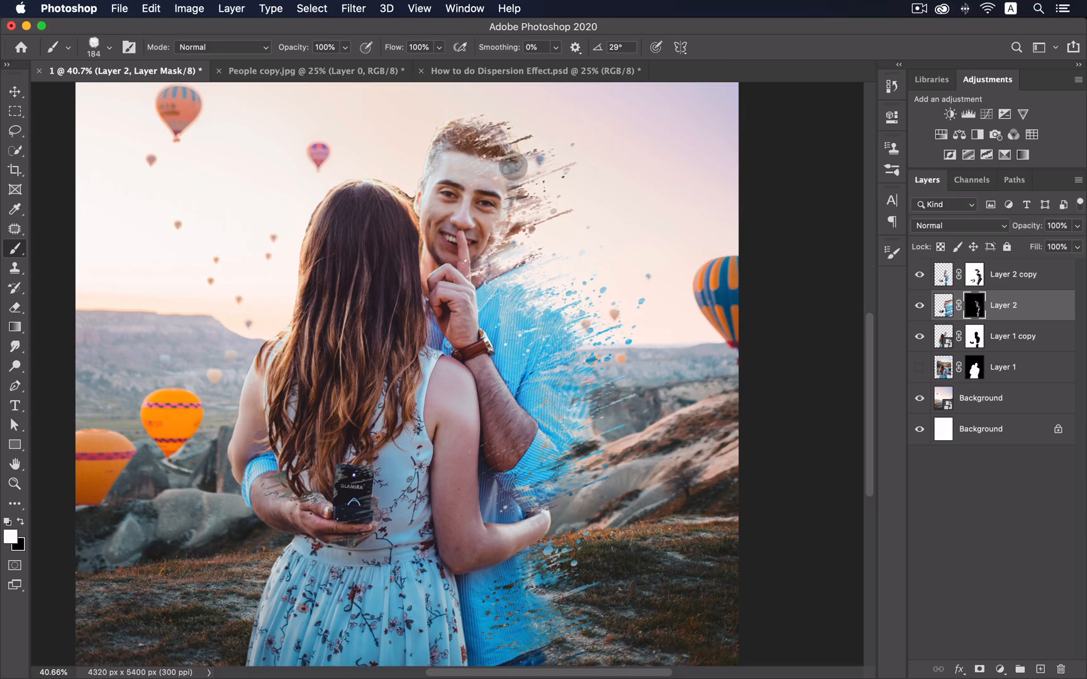
key("super+z")
key("super+z")
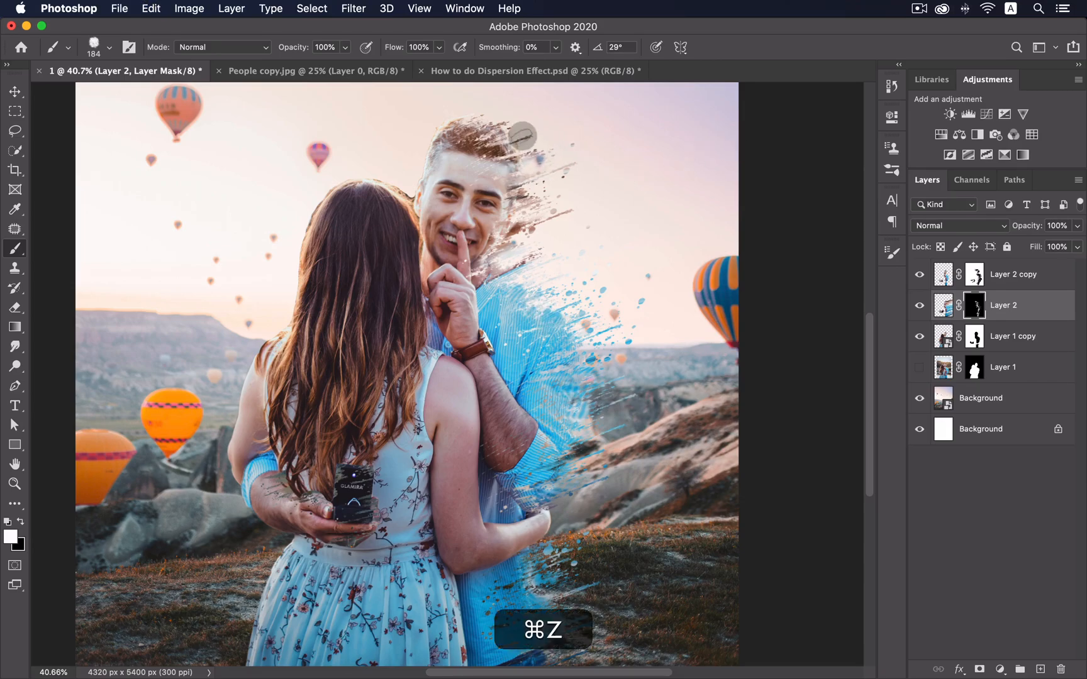
key("super+minus")
key("super+minus")
- Load the dispersion brush preset and set its tip angle to -160°, flattened
left_click(892, 252)
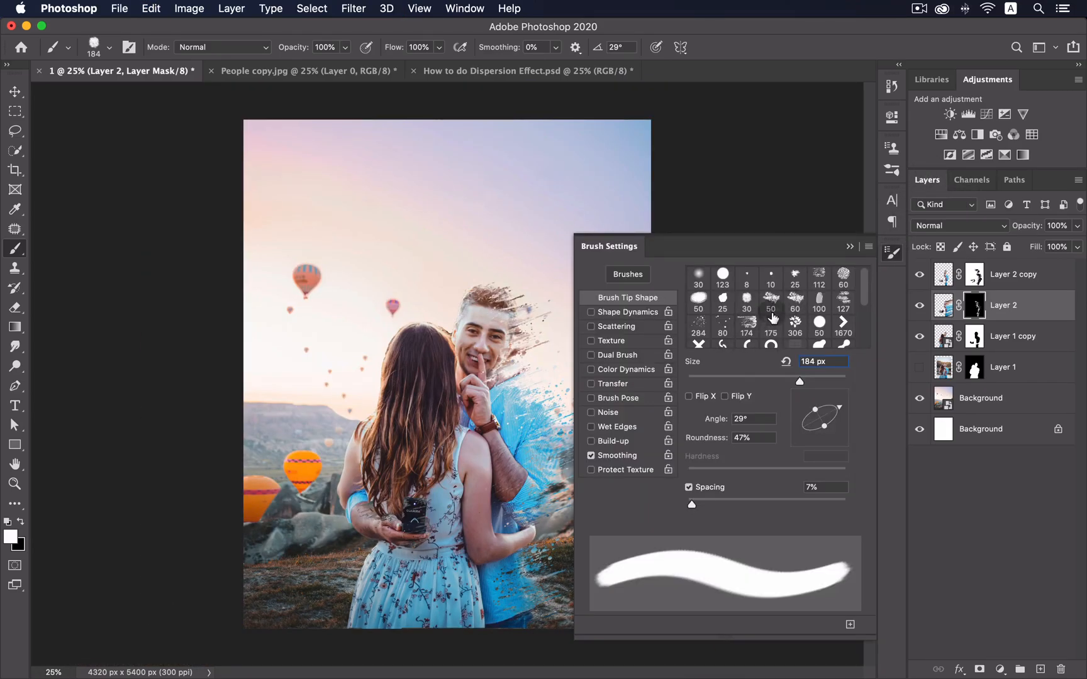
left_click(747, 325)
key("x")
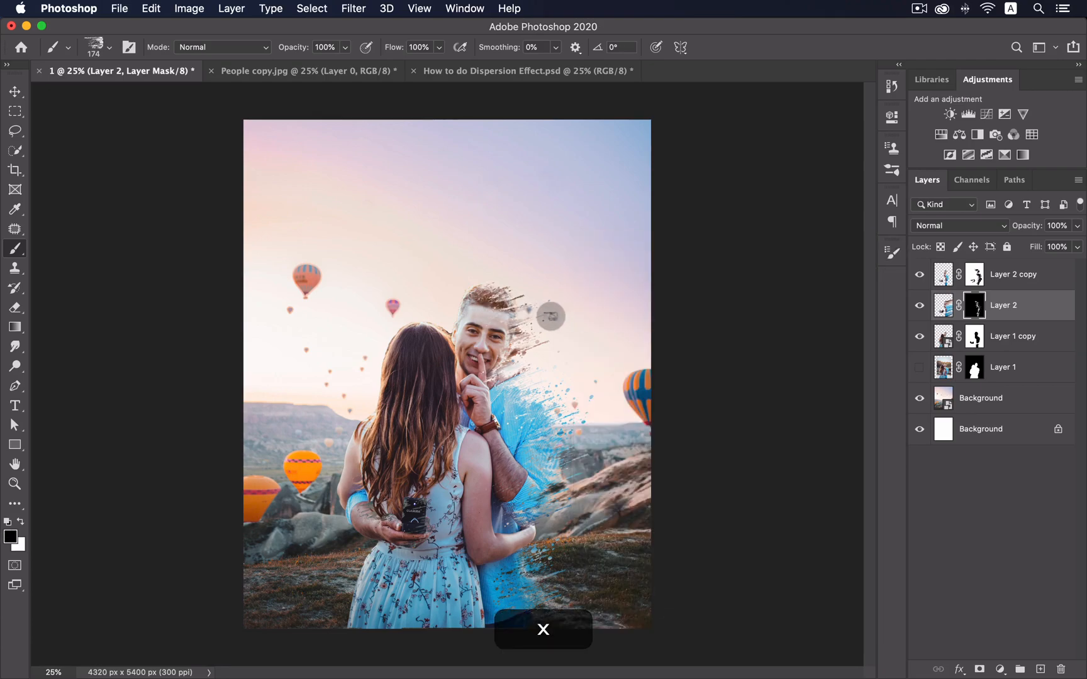
key("super+z")
left_click(892, 253)
mouse_move(836, 417)
left_mouse_down()
mouse_move(791, 438)
mouse_move(790, 429)
left_mouse_up()
left_click_drag(813, 400, 811, 380)
left_click(891, 252)
- With an 800 px white brush, paint dispersion streaks beside the man's shoulder and neck
key("bracketright")
key("bracketright")
key("bracketright")
key("bracketright")
key("bracketright")
key("x")
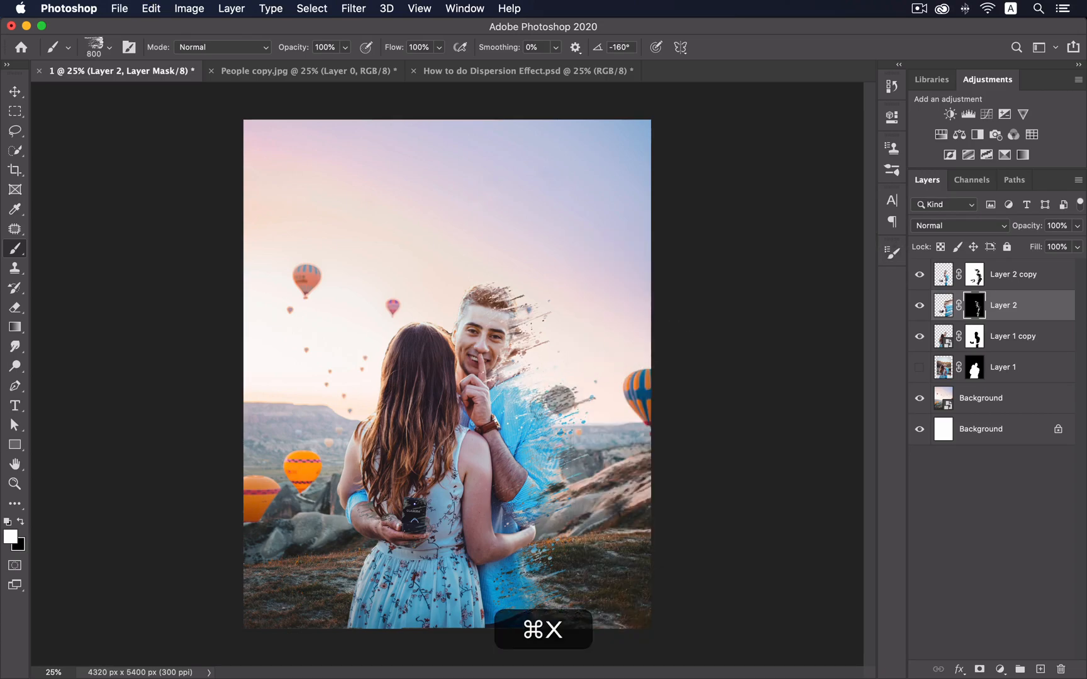
left_click(545, 347)
left_click(539, 372)
key("super+z")
key("super+z")
- Try 1400 px and 700 px brush sizes, undoing the unwanted dabs
key("bracketright")
key("bracketright")
key("bracketright")
key("bracketright")
key("bracketright")
key("bracketright")
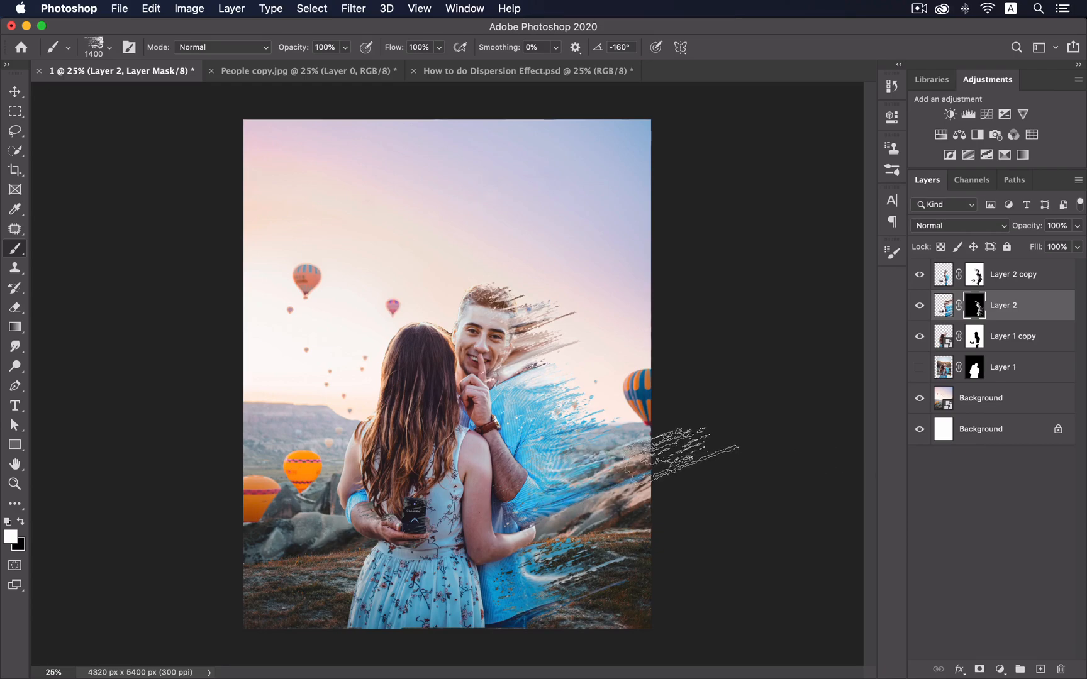
key("super+z")
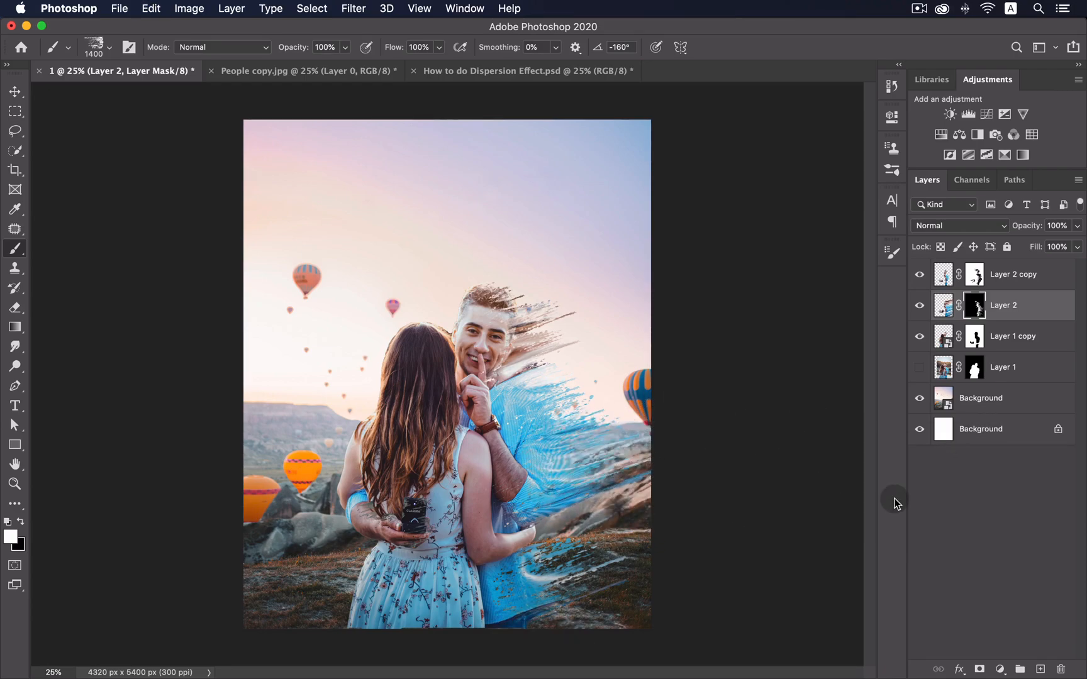
key("super+z")
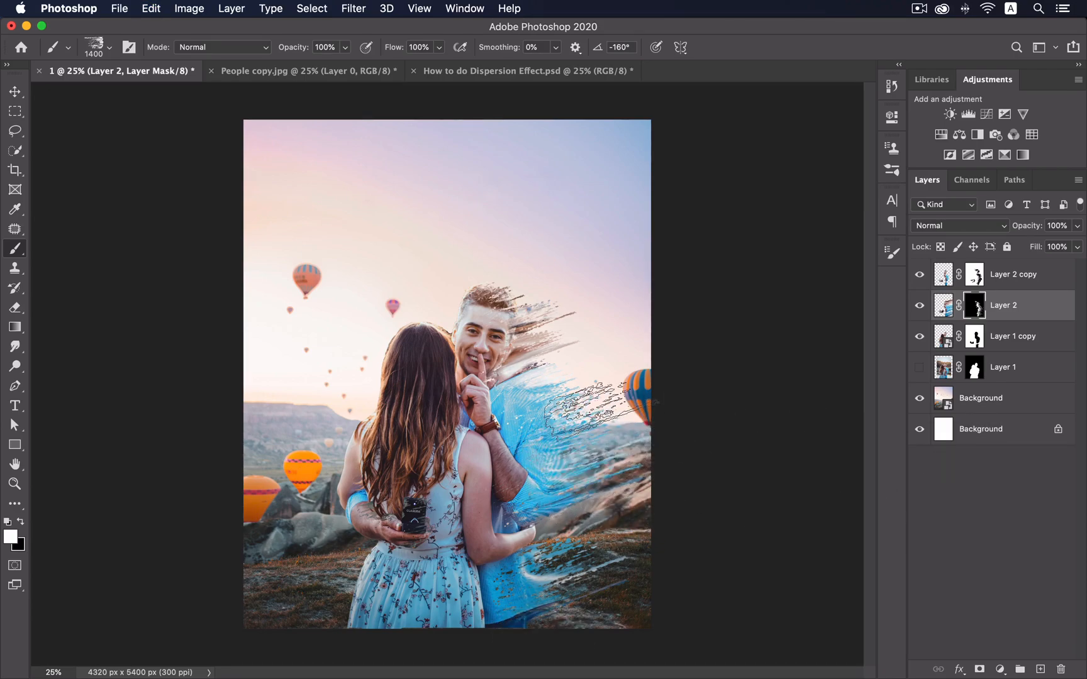
key("super+z")
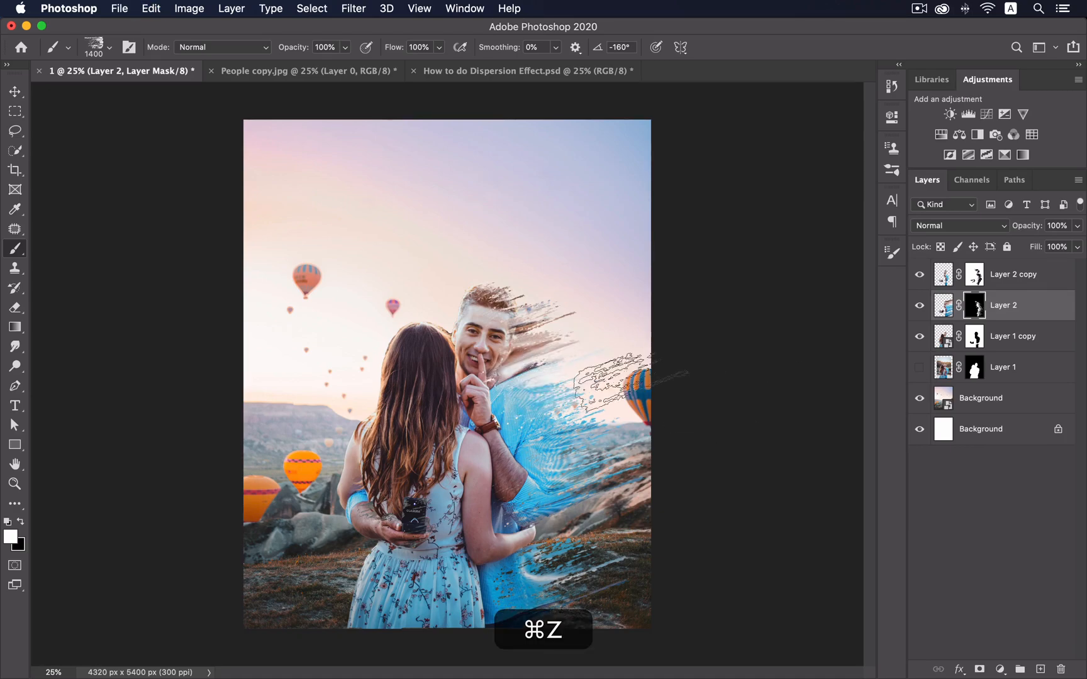
key("bracketleft")
key("bracketleft")
key("bracketleft")
key("bracketleft")
key("bracketleft")
key("bracketleft")
key("bracketleft")
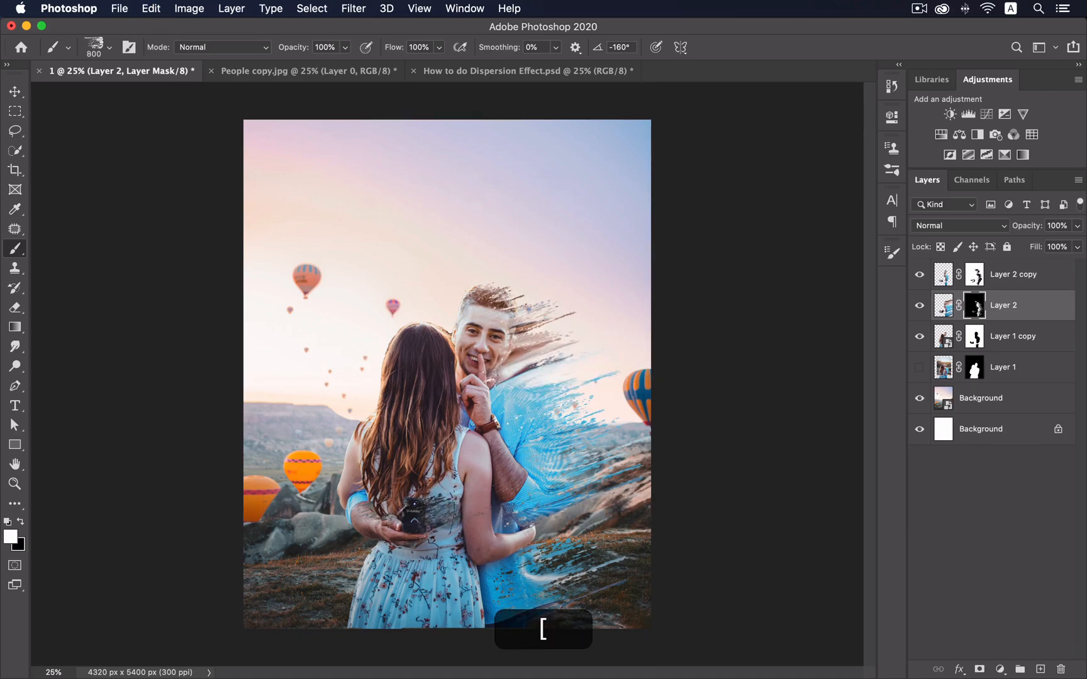
key("super+z")
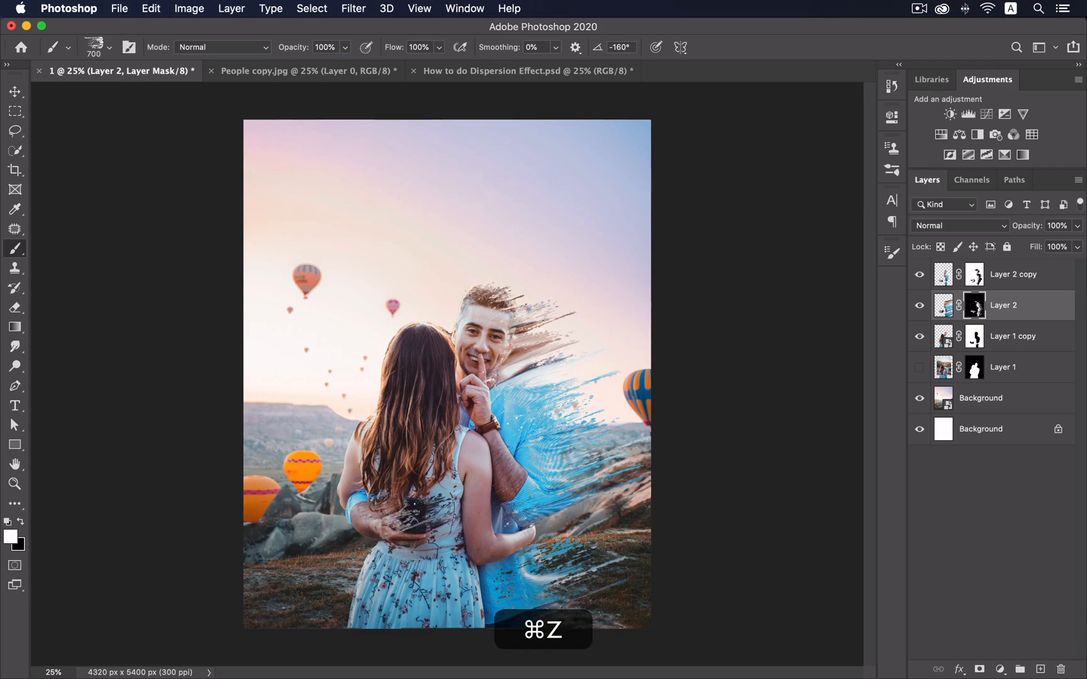
key("super+z")
key("bracketleft")
key("bracketleft")
key("bracketleft")
key("super+z")
- Switch to the 127 splatter tip at 14° and 250 px, then try another splatter tip
left_click(892, 252)
left_click(843, 297)
left_click(832, 413)
left_click(891, 252)
key("bracketright")
key("bracketright")
key("bracketright")
key("bracketright")
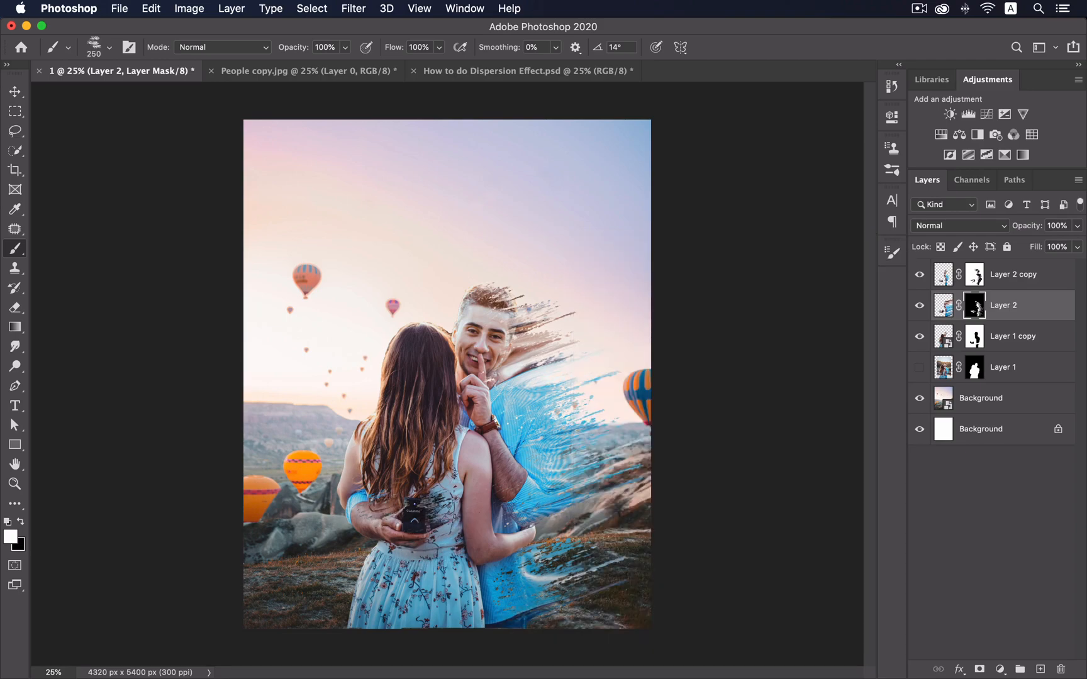
left_click(891, 252)
left_click(731, 318)
left_click(891, 253)
key("bracketright")
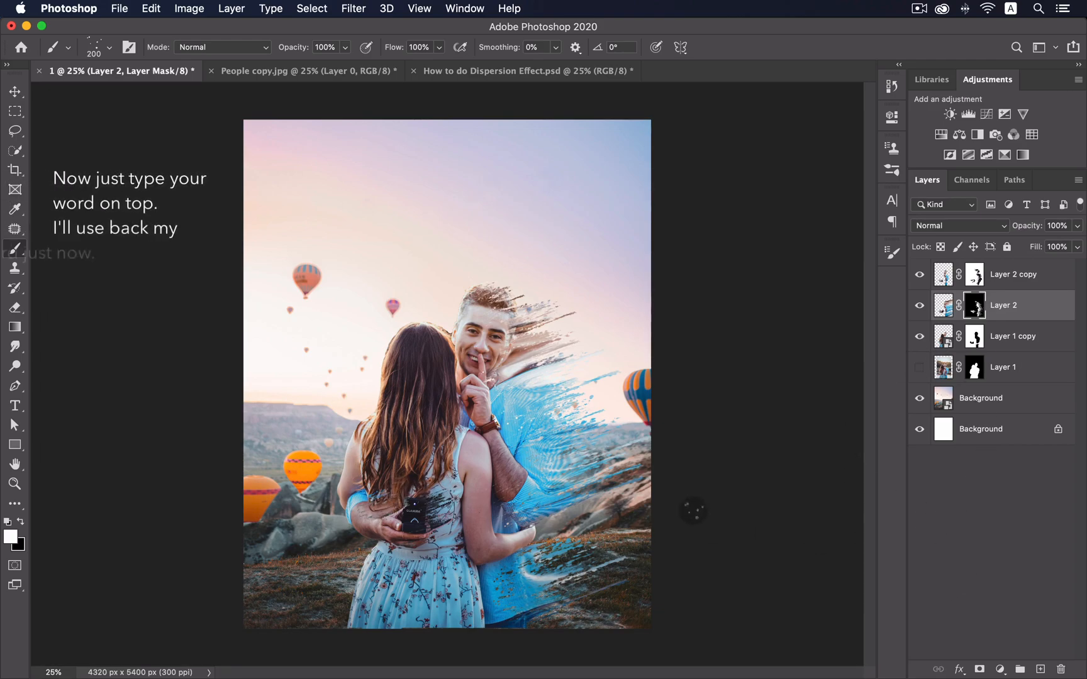
- Drag layers Curves 2 through Layer 4 from the finished dispersion file into the composite
left_click(980, 518)
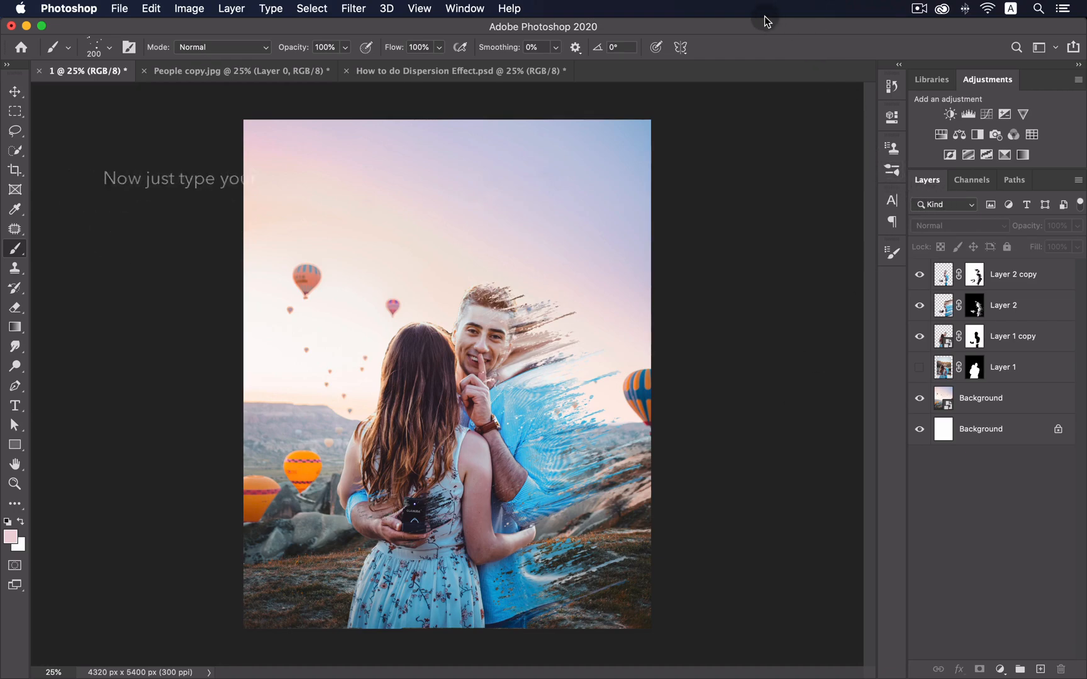
left_click(528, 71)
left_click(1023, 279)
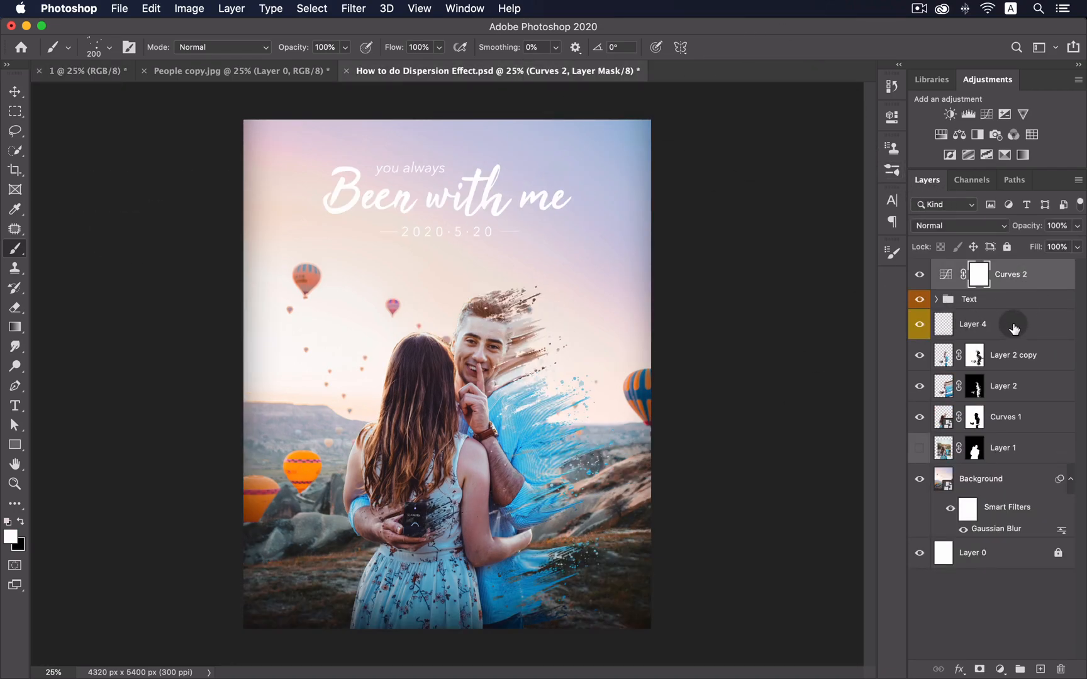
left_click(996, 324, "shift")
key("v")
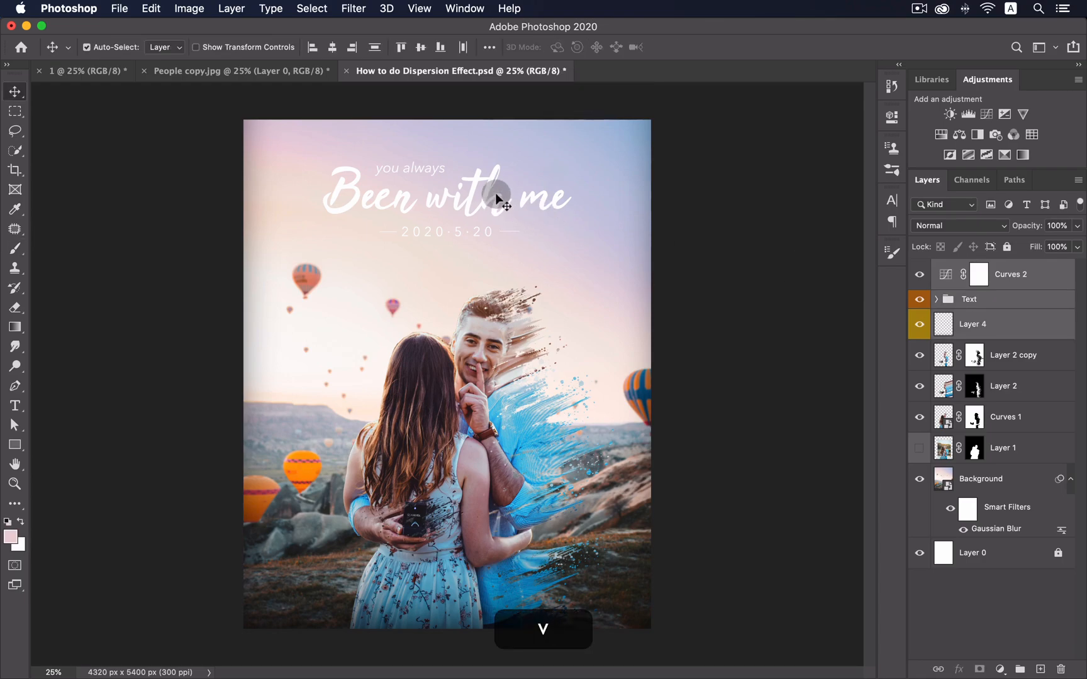
left_click_drag(493, 183, 516, 213)
left_click_drag(108, 76, 559, 252)
- Place the title near the top, centre it horizontally, and nudge it up slightly
left_click_drag(568, 210, 492, 209)
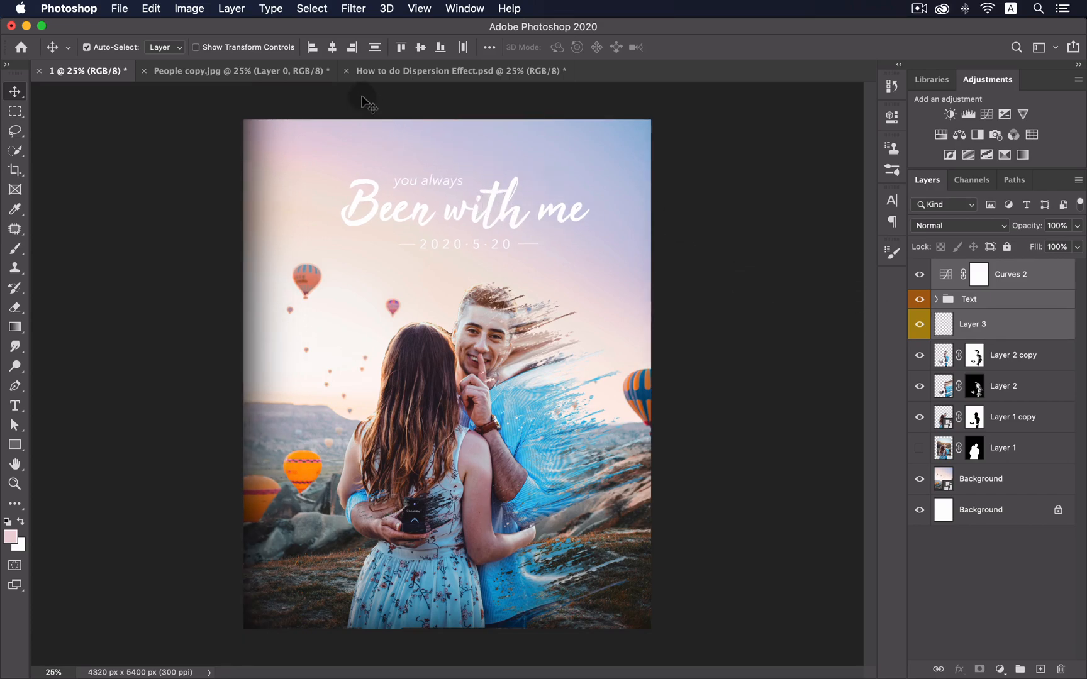
left_click(333, 48)
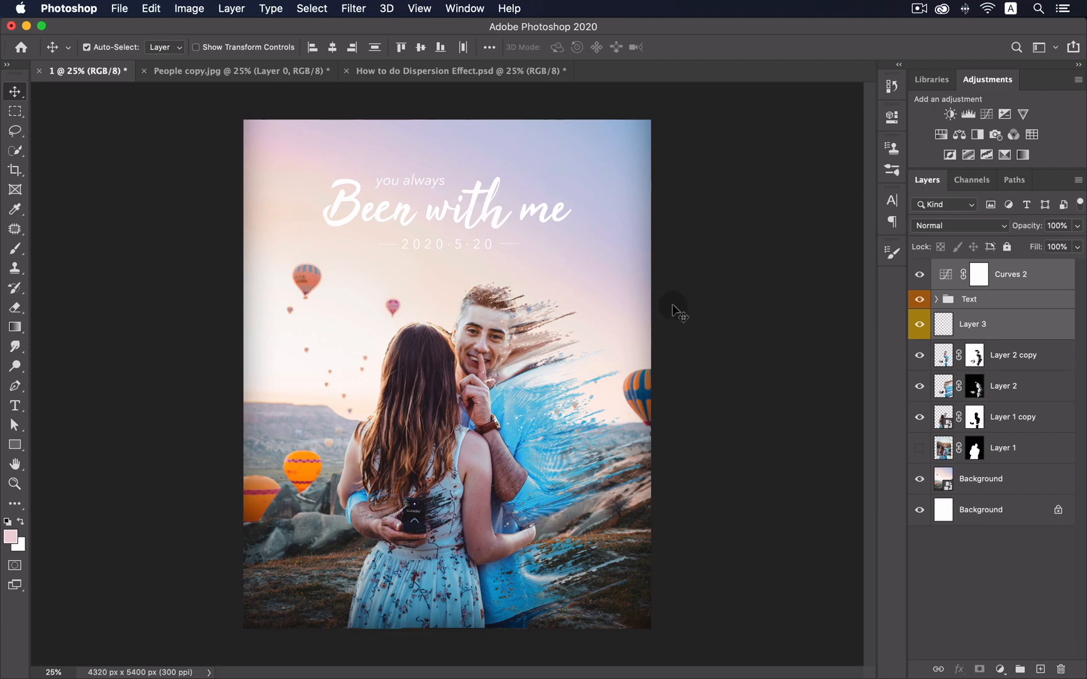
left_click(992, 600)
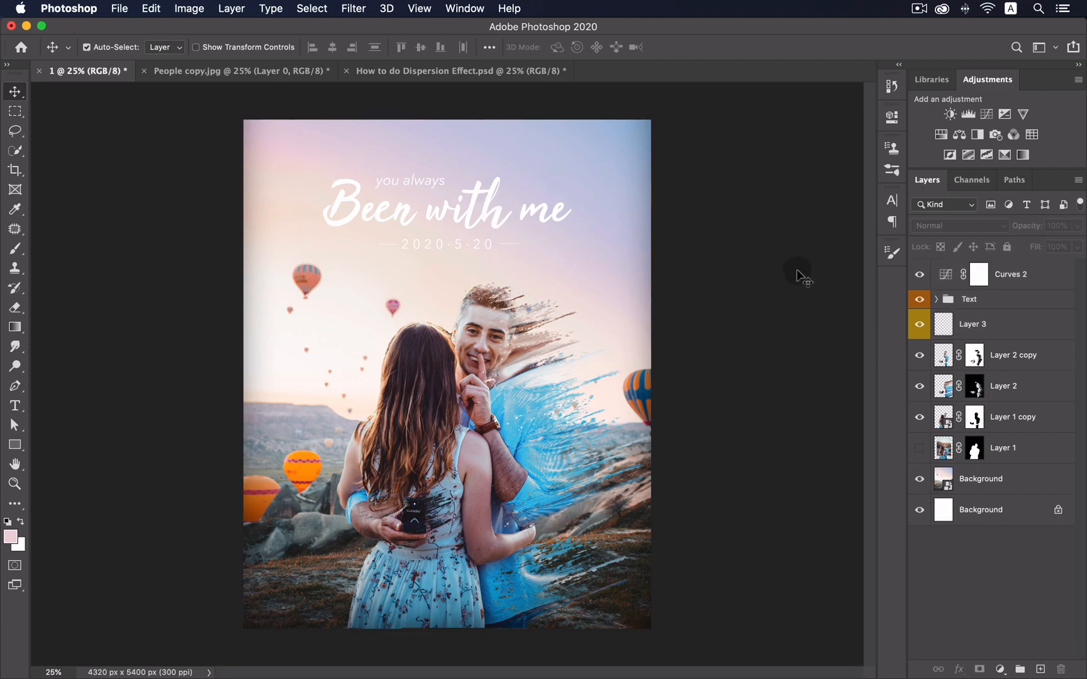
left_click(1029, 278)
left_click(1013, 328, "shift")
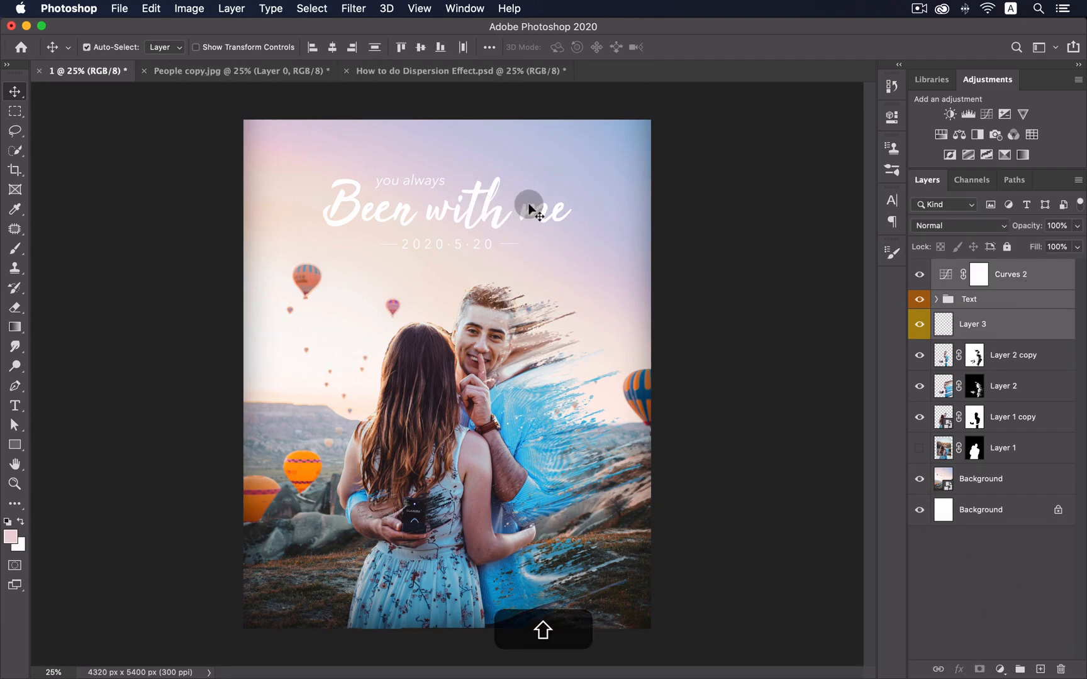
left_click_drag(493, 216, 496, 206)
left_click(994, 588)
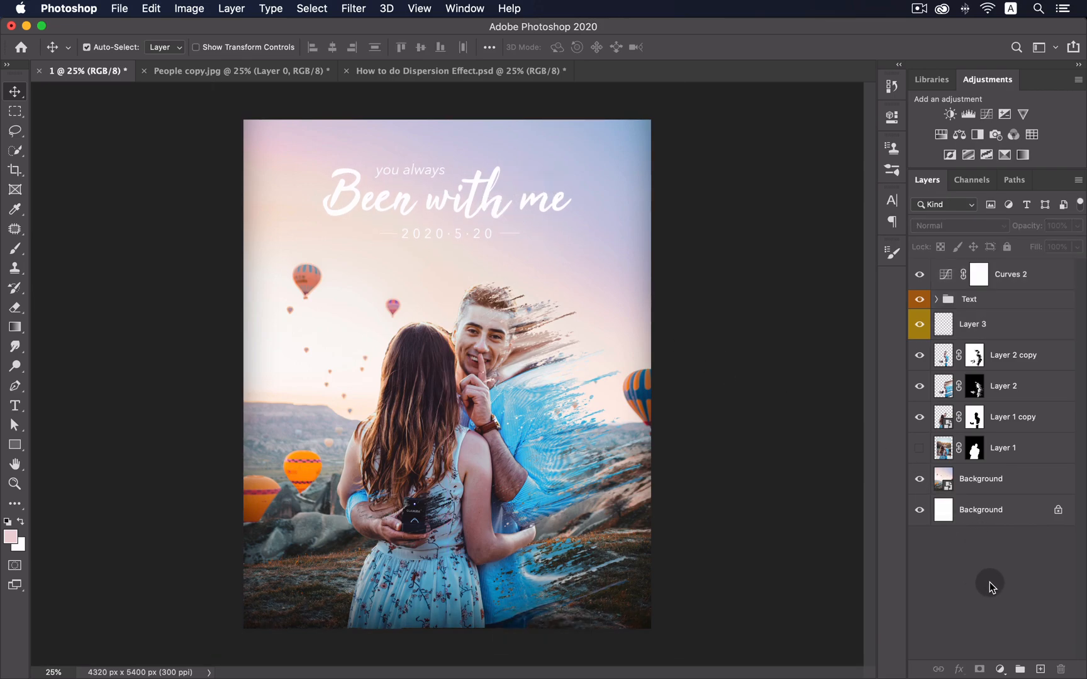